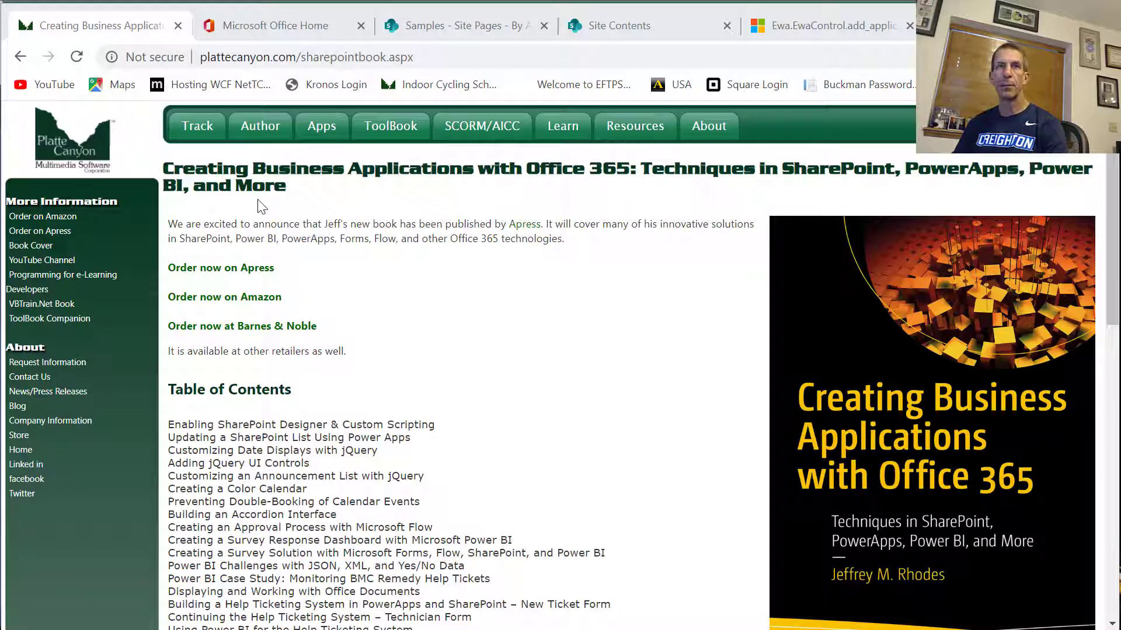
# - Open the book's Amazon listing and scroll through its product details and editorial reviews
pyautogui.click(70, 222)
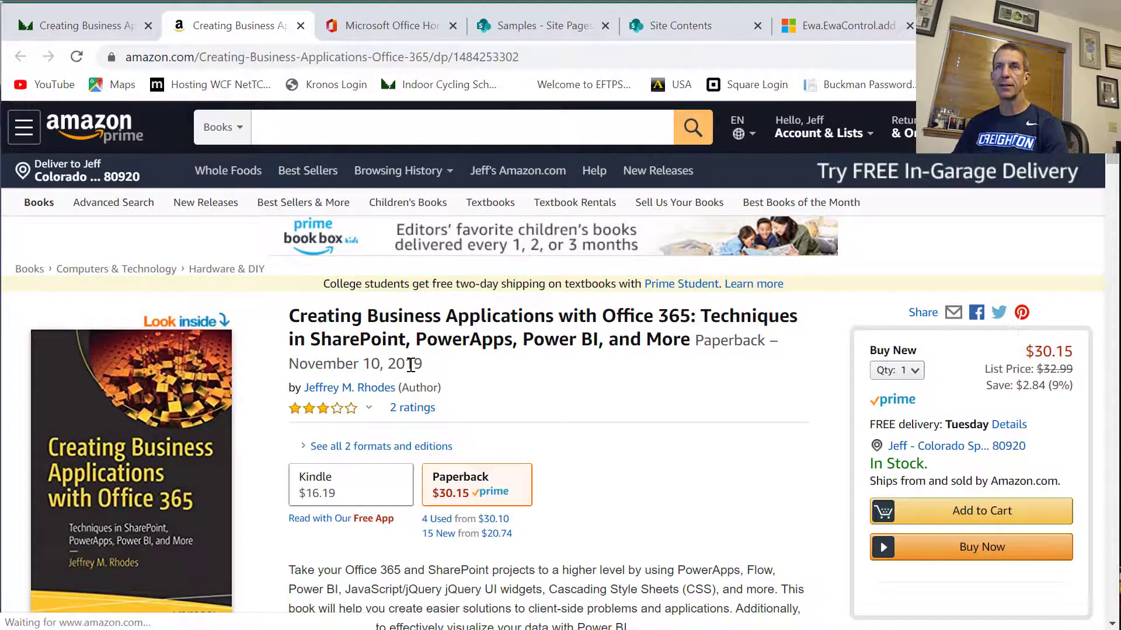
pyautogui.scroll(-15, 413, 368)
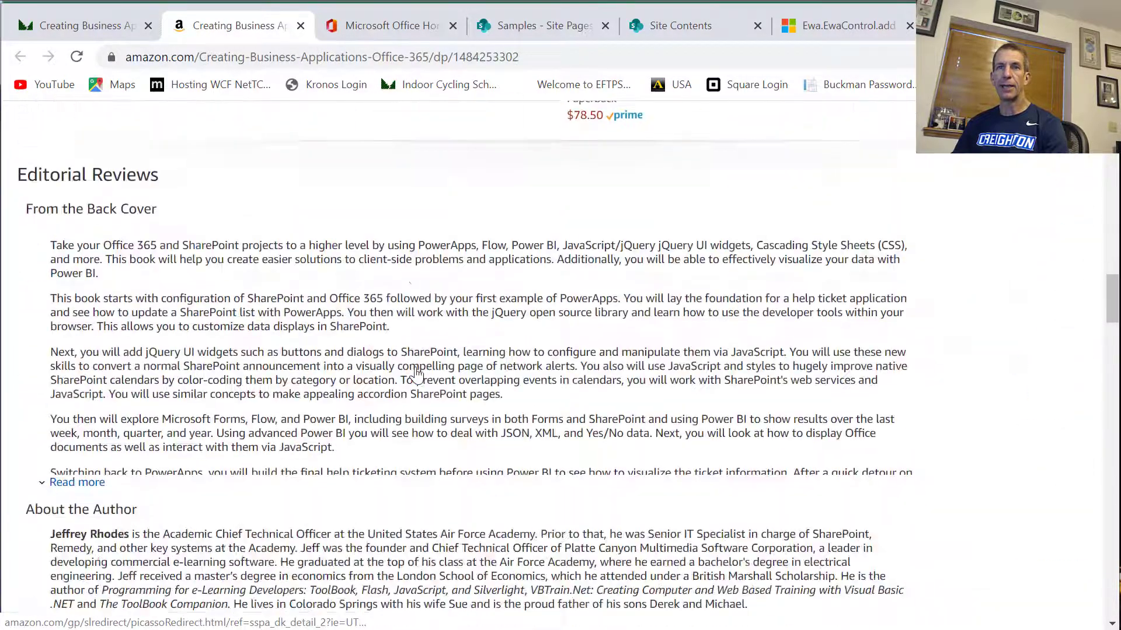
pyautogui.scroll(-6, 413, 374)
pyautogui.scroll(-4, 385, 432)
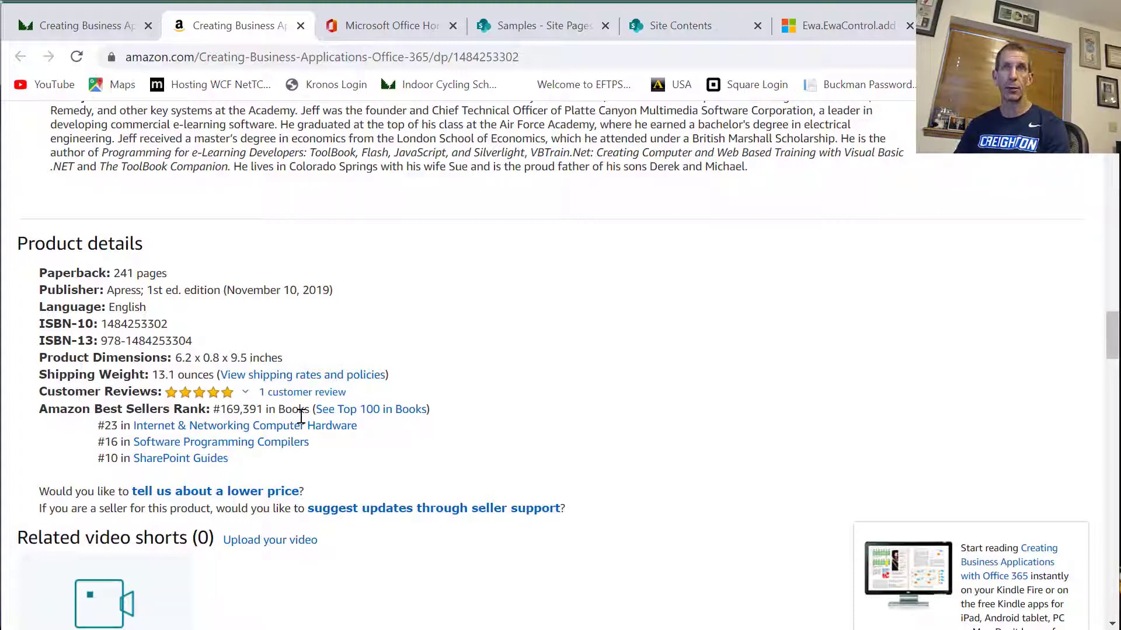
pyautogui.scroll(6, 301, 416)
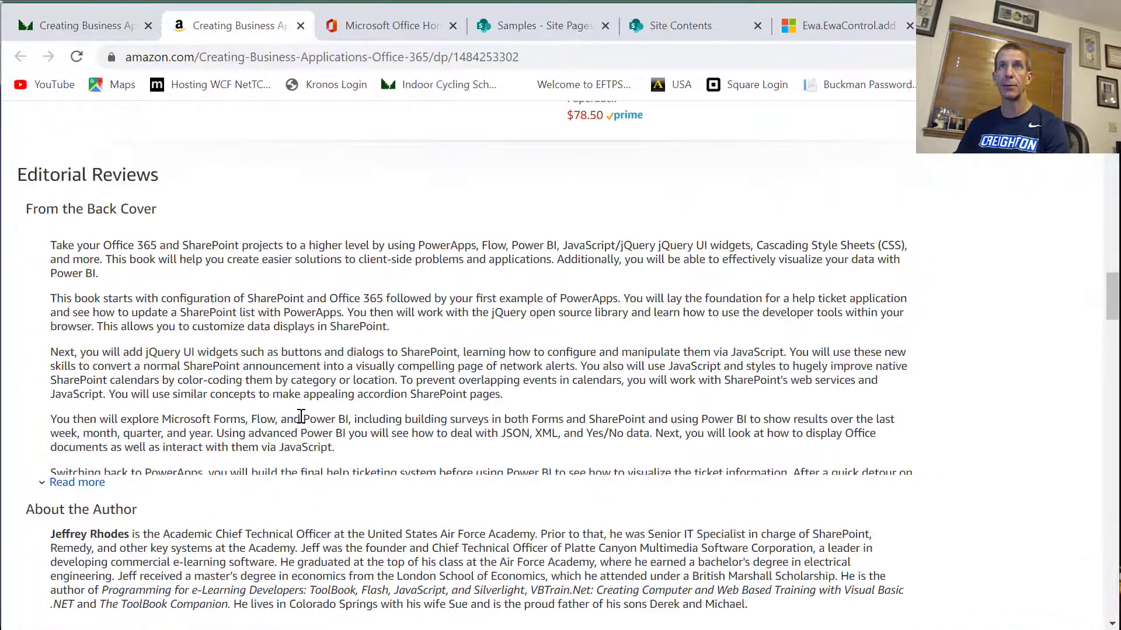
pyautogui.scroll(6, 301, 416)
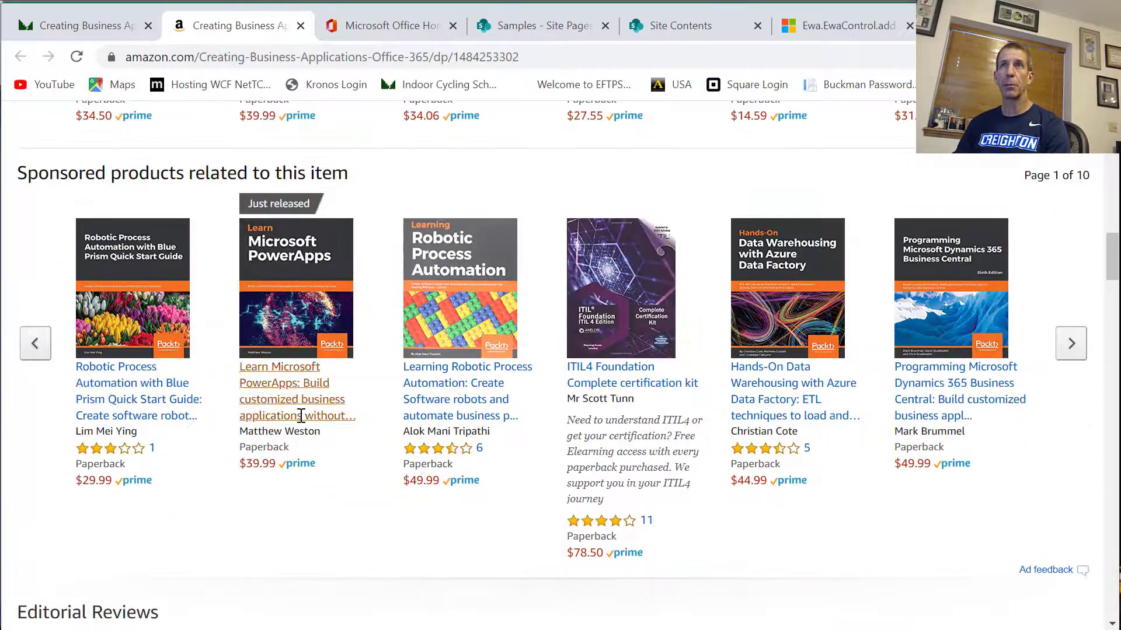
# - Back in the Site Pages library, open Mitchell Hall Menu.aspx in a new tab
pyautogui.click(522, 30)
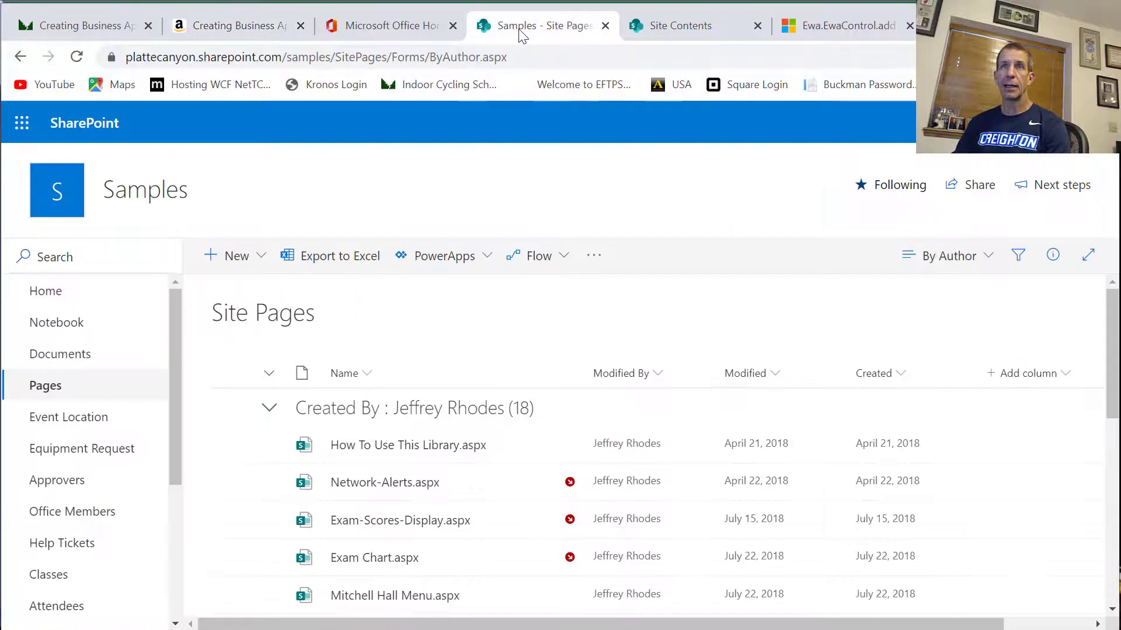
pyautogui.scroll(-1, 500, 467)
pyautogui.scroll(-1, 500, 467)
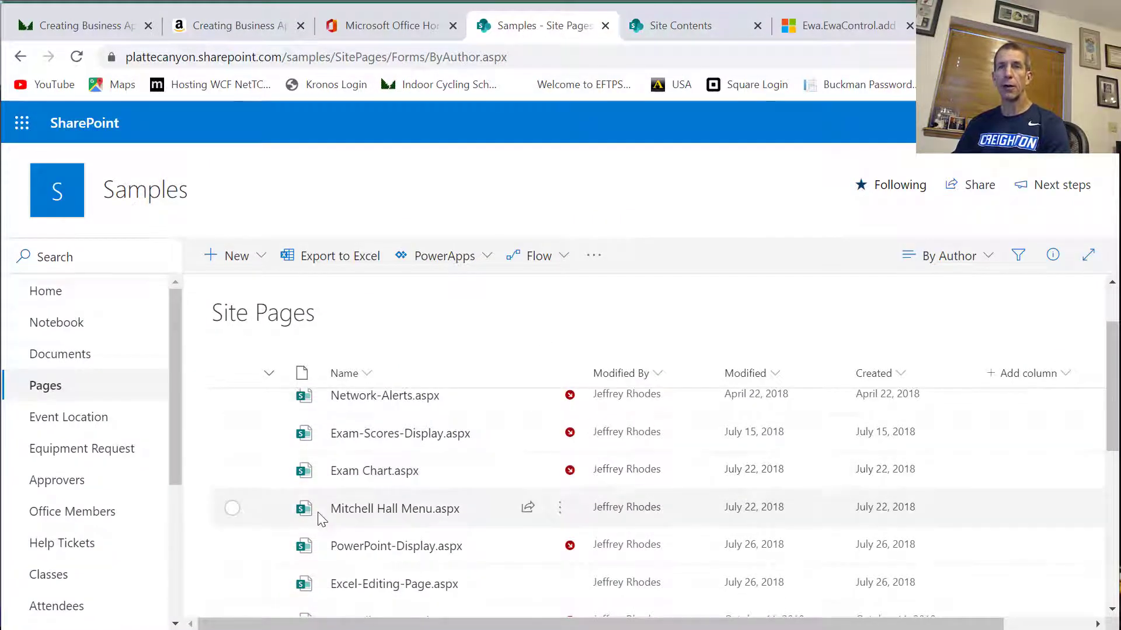
pyautogui.moveTo(358, 518)
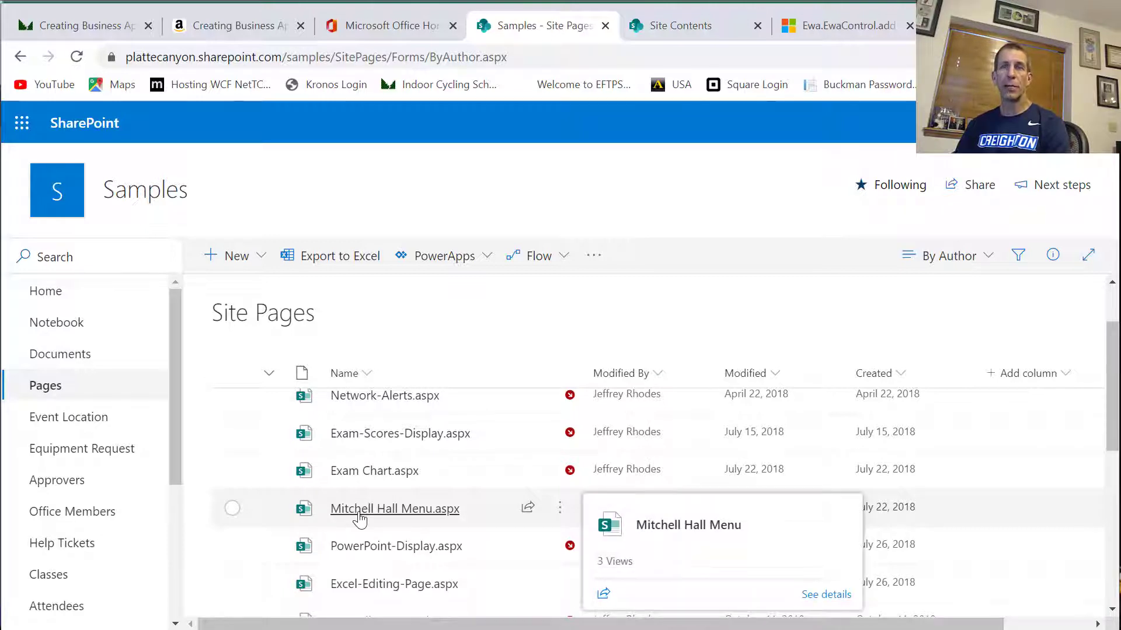
pyautogui.click(359, 509)
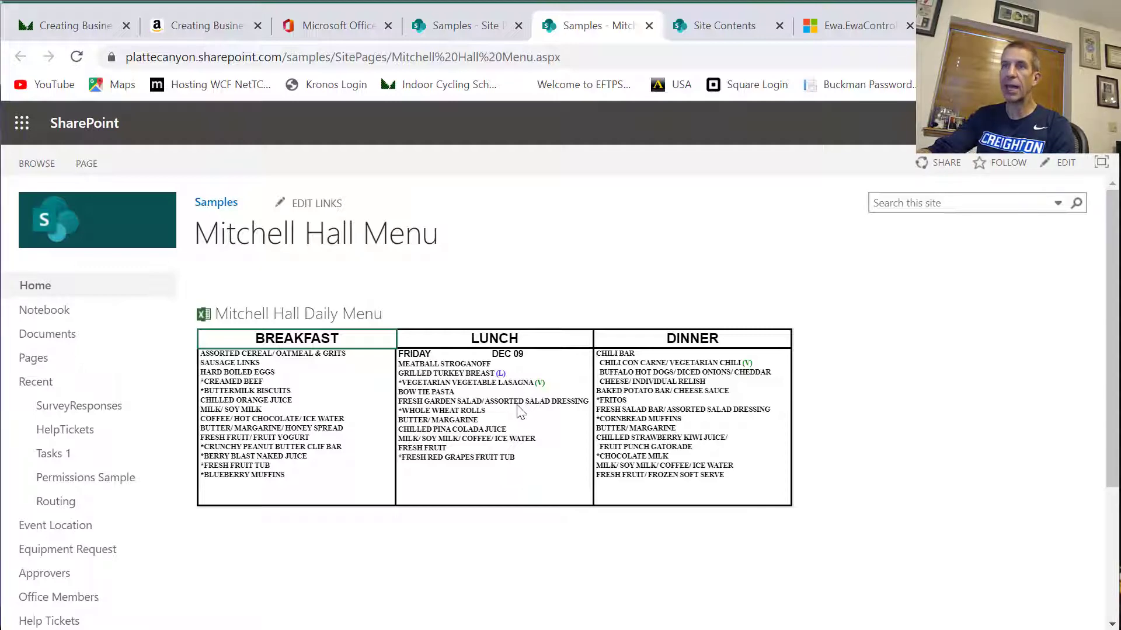
# - Switch to the menu workbook in Excel and scroll through its daily menu blocks
pyautogui.hotkey('alt', 'Tab')
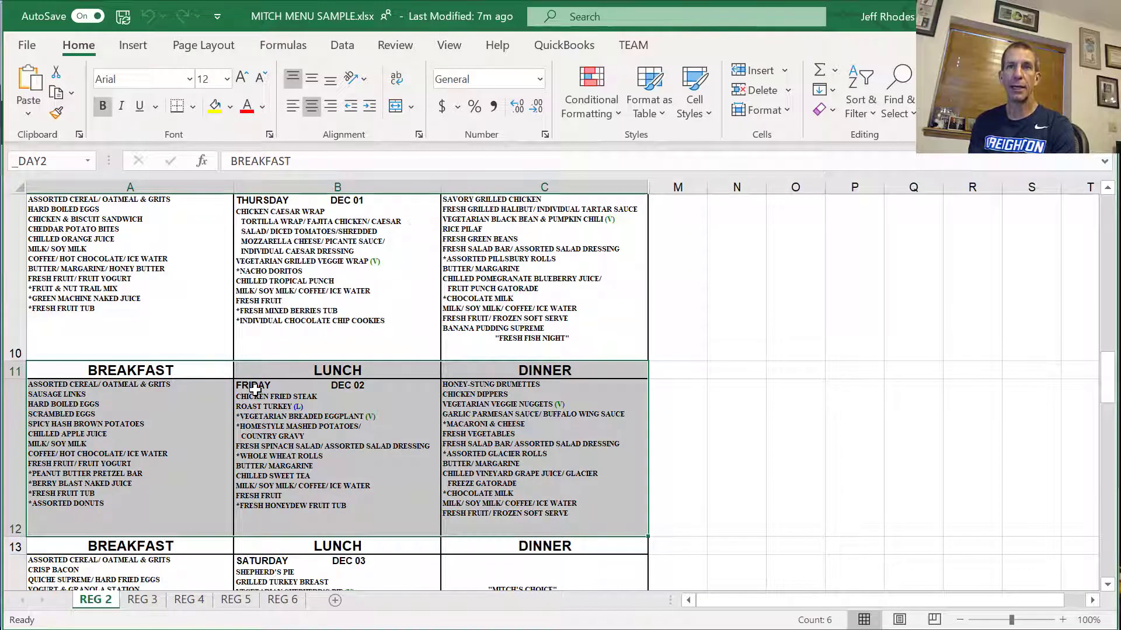
pyautogui.scroll(-2, 226, 375)
pyautogui.scroll(4, 316, 435)
pyautogui.scroll(-2, 316, 435)
pyautogui.scroll(1, 312, 345)
pyautogui.scroll(1, 312, 345)
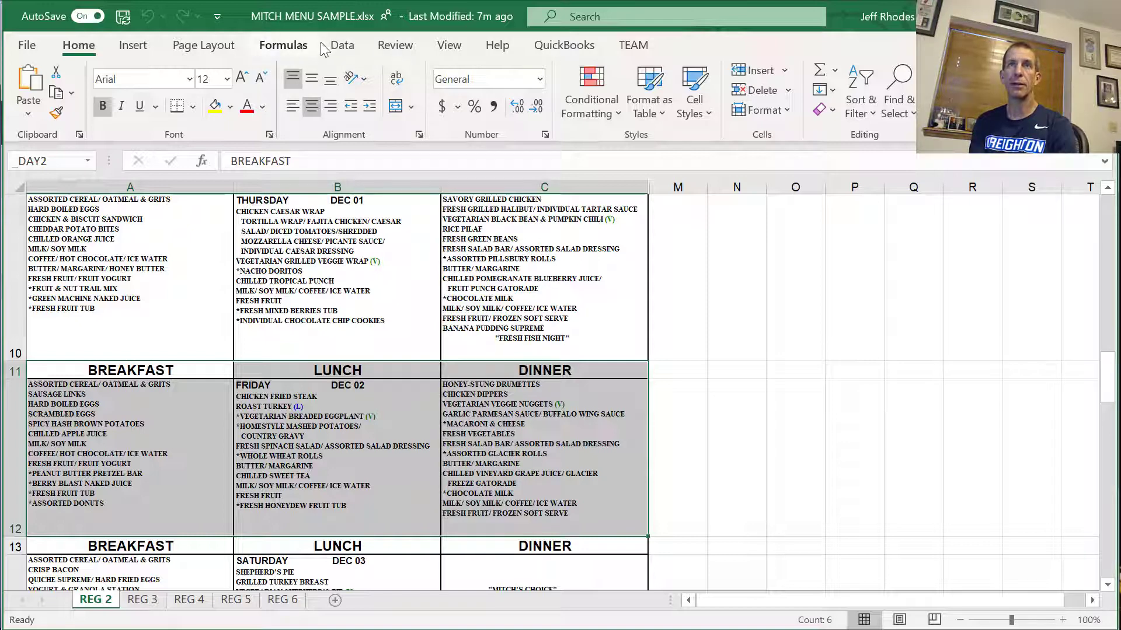
# - Review the _DAY names in Name Manager, checking the range _DAY31 refers to
pyautogui.click(304, 45)
pyautogui.click(491, 102)
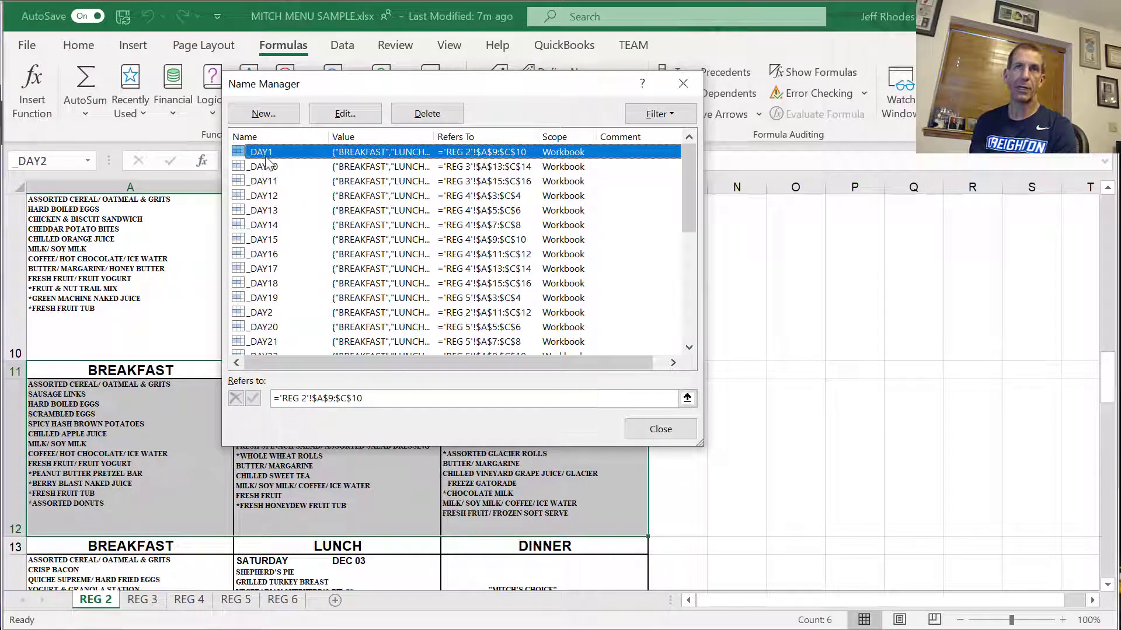
pyautogui.scroll(-4, 272, 175)
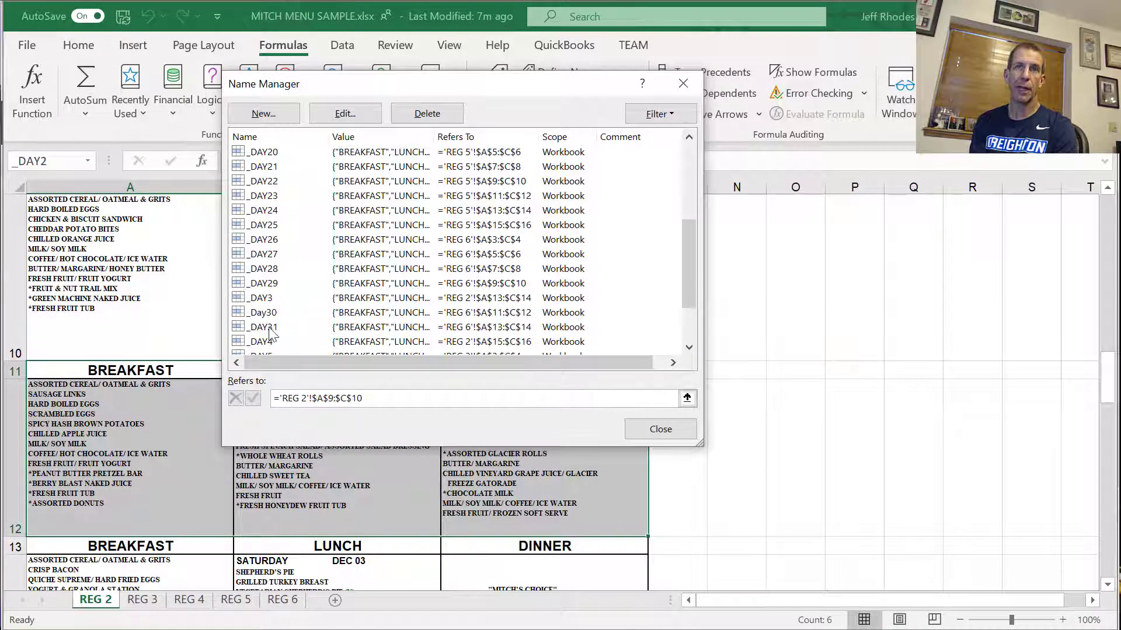
pyautogui.scroll(-2, 277, 312)
pyautogui.click(265, 255)
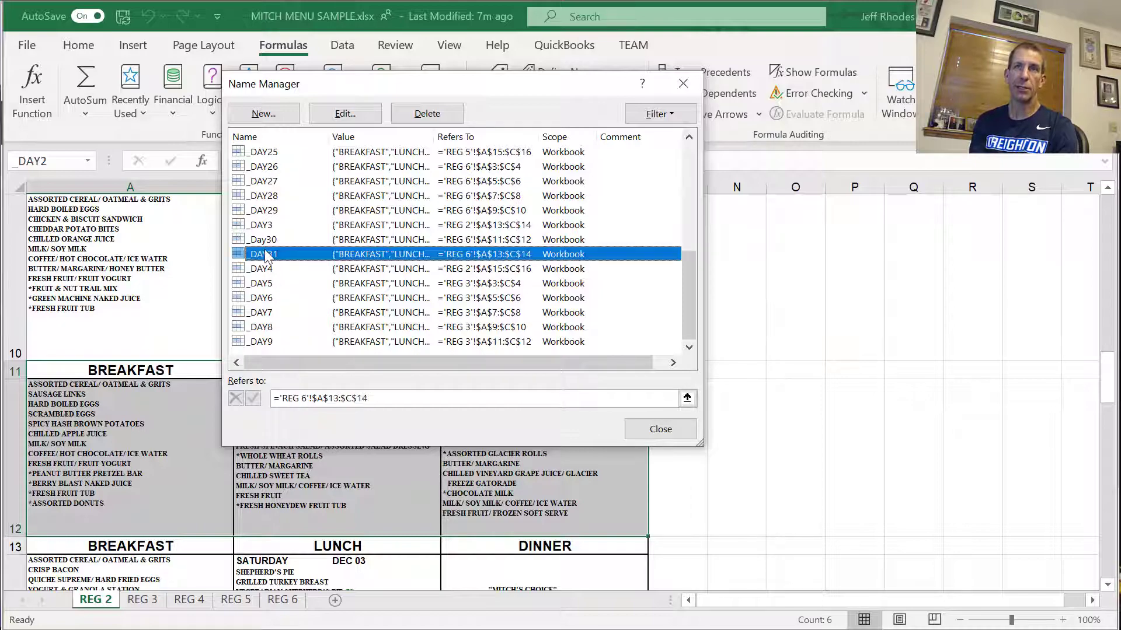
pyautogui.click(660, 429)
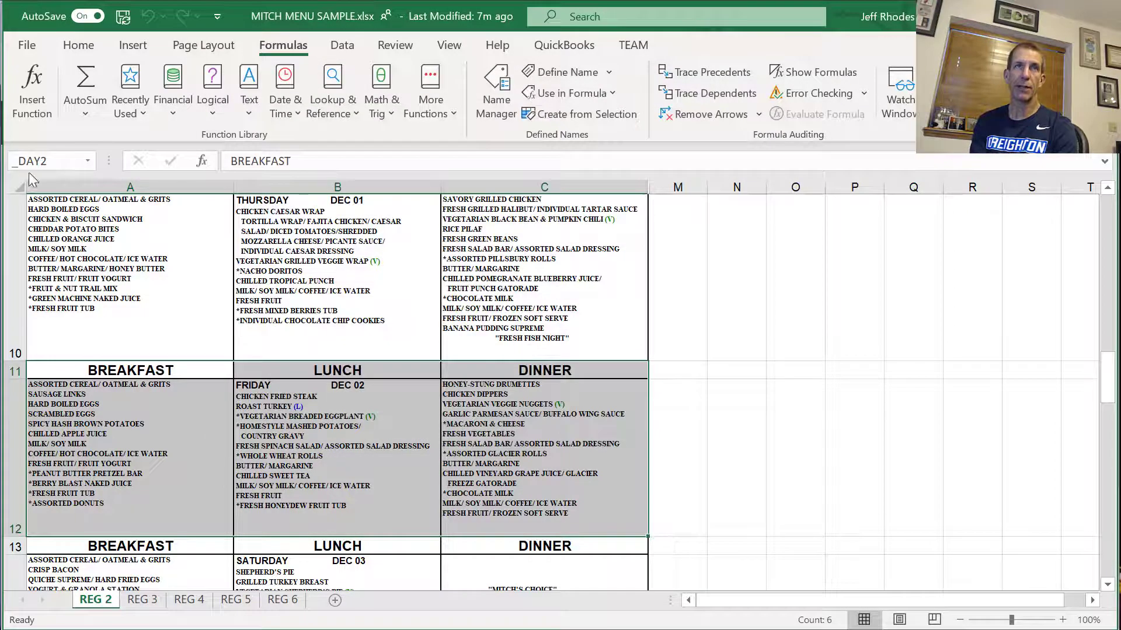
# - Select the Saturday block A13:C14 to confirm its name _DAY3, then return to SharePoint
pyautogui.scroll(-1, 84, 257)
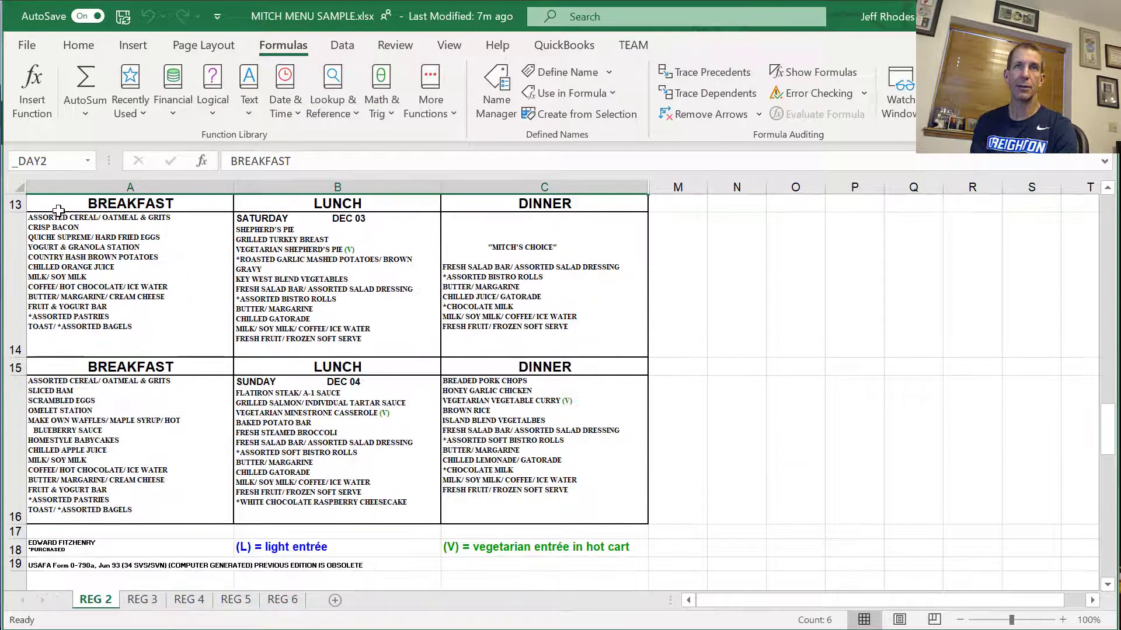
pyautogui.moveTo(59, 209); pyautogui.dragTo(516, 305)
pyautogui.click(55, 161)
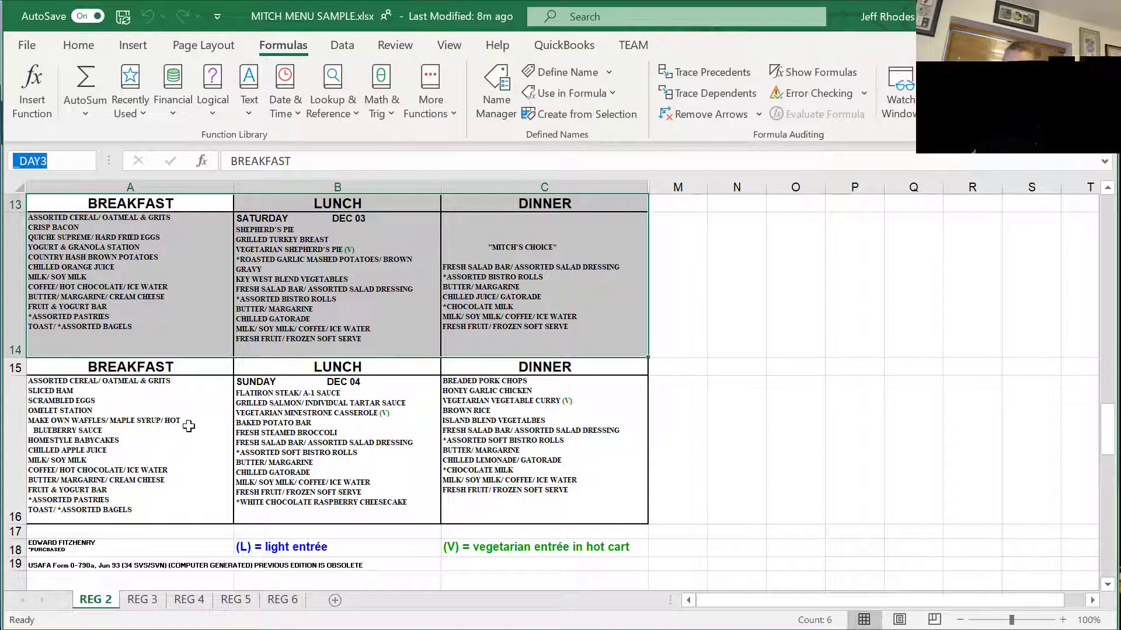
pyautogui.press('Escape')
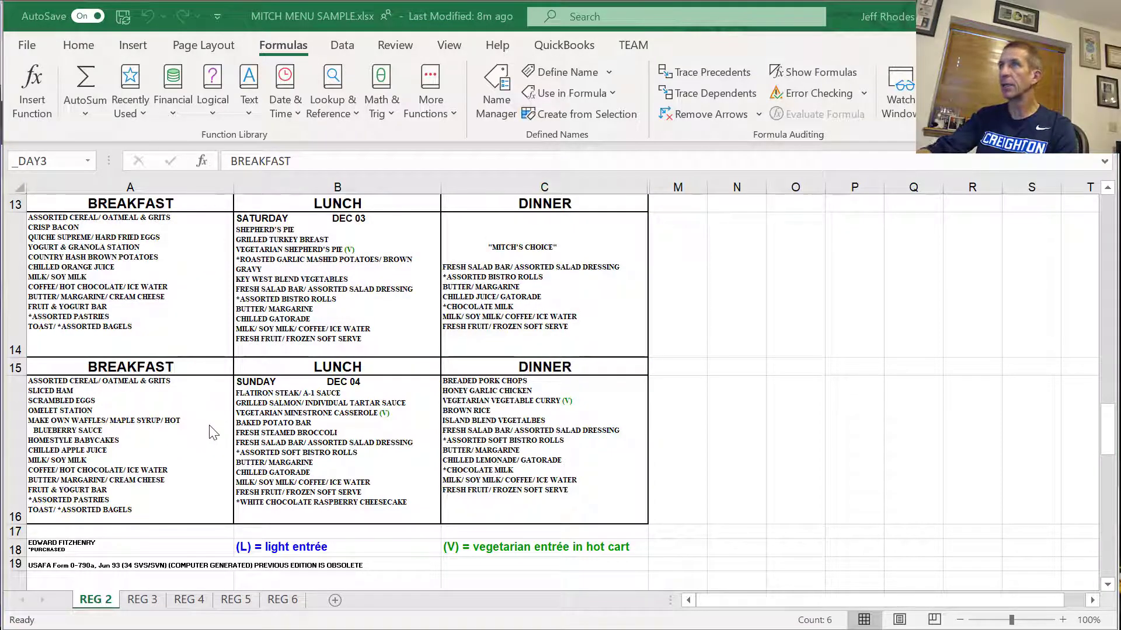
pyautogui.hotkey('alt', 'Tab')
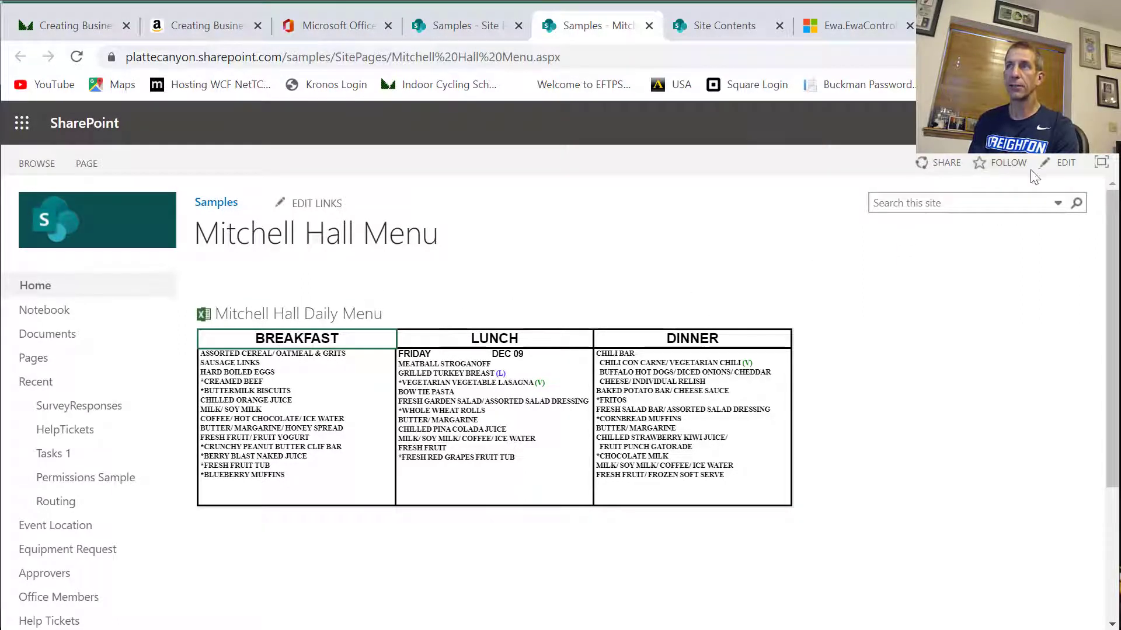
# - Edit the menu page with the cursor above the Daily Menu web part and the Insert ribbon showing
pyautogui.click(1064, 165)
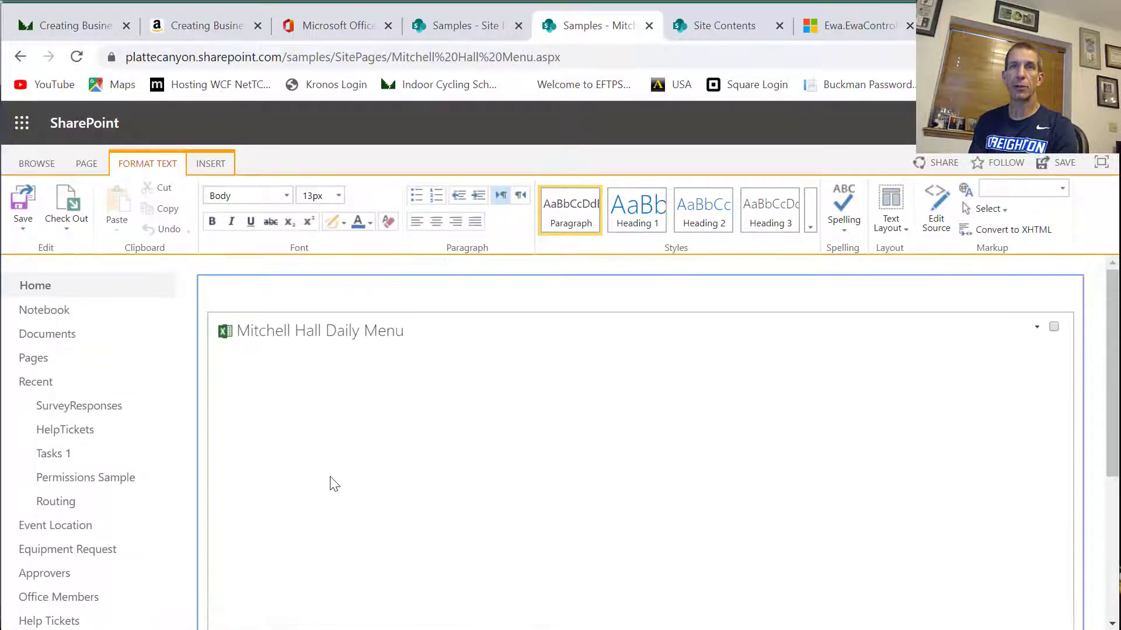
pyautogui.click(300, 299)
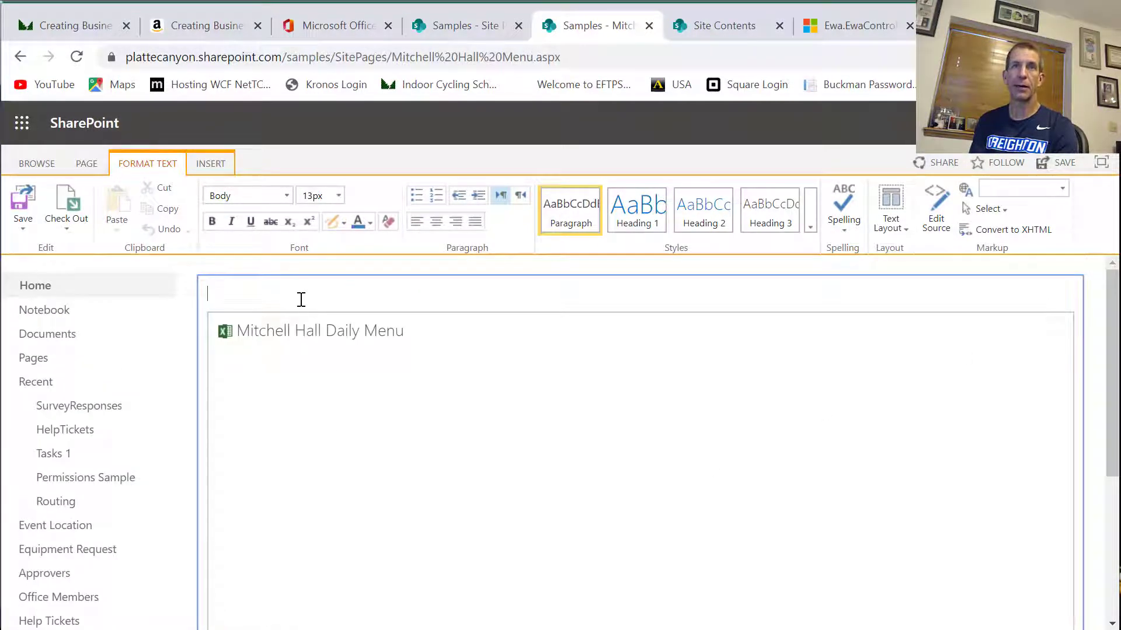
pyautogui.click(210, 171)
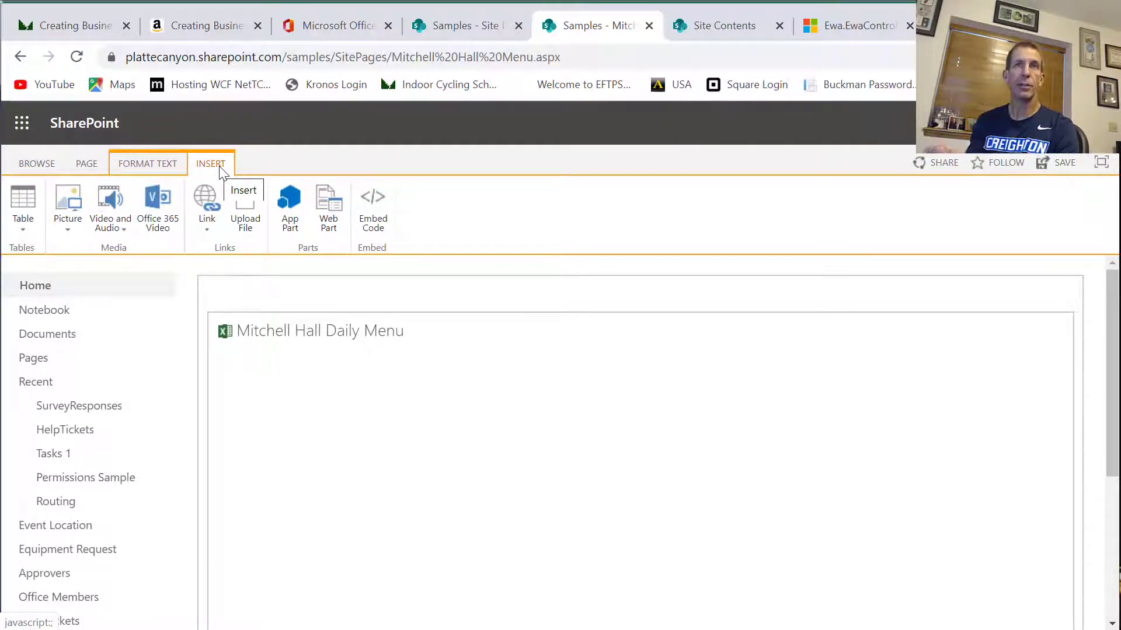
pyautogui.scroll(-5, 280, 277)
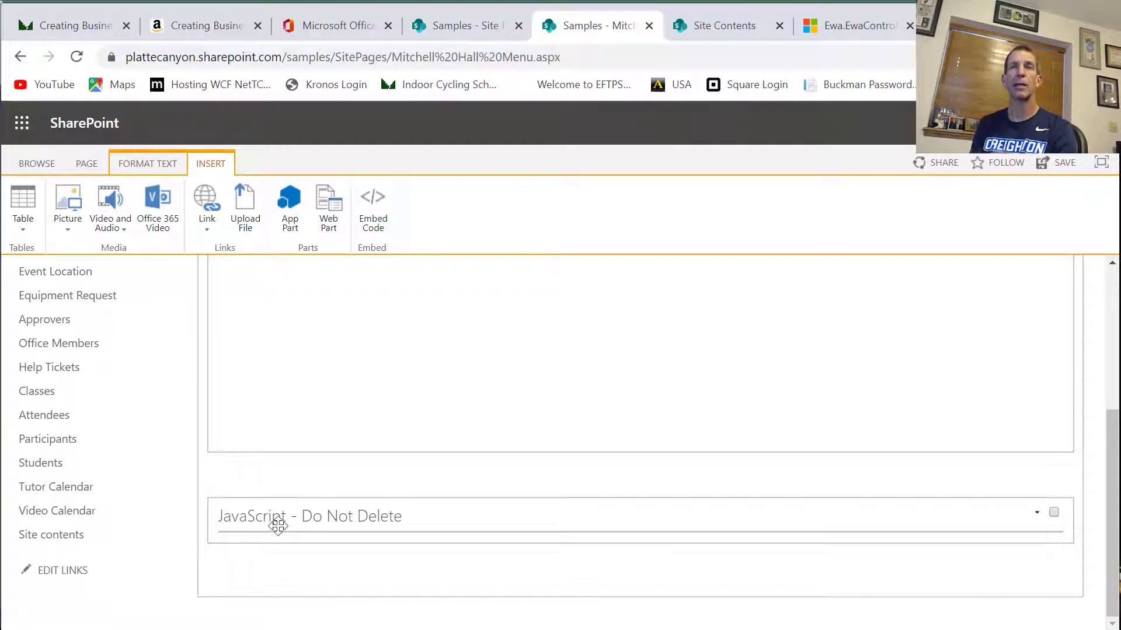
pyautogui.scroll(5, 278, 526)
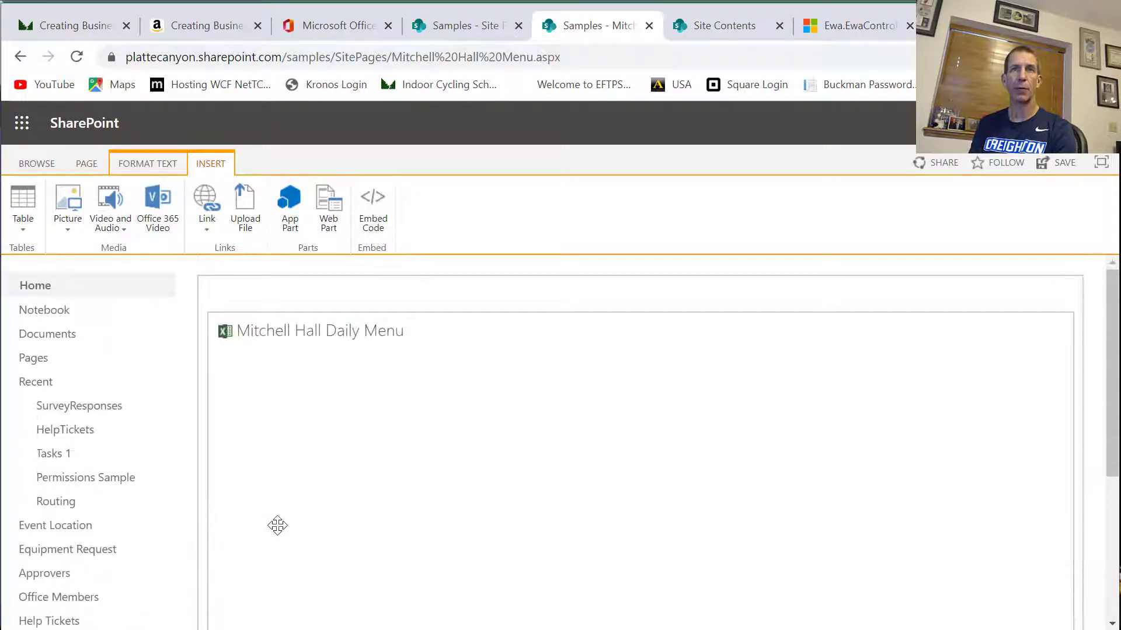
# - Insert a Business Data > Excel Web Access web part above the menu and open its settings
pyautogui.click(240, 288)
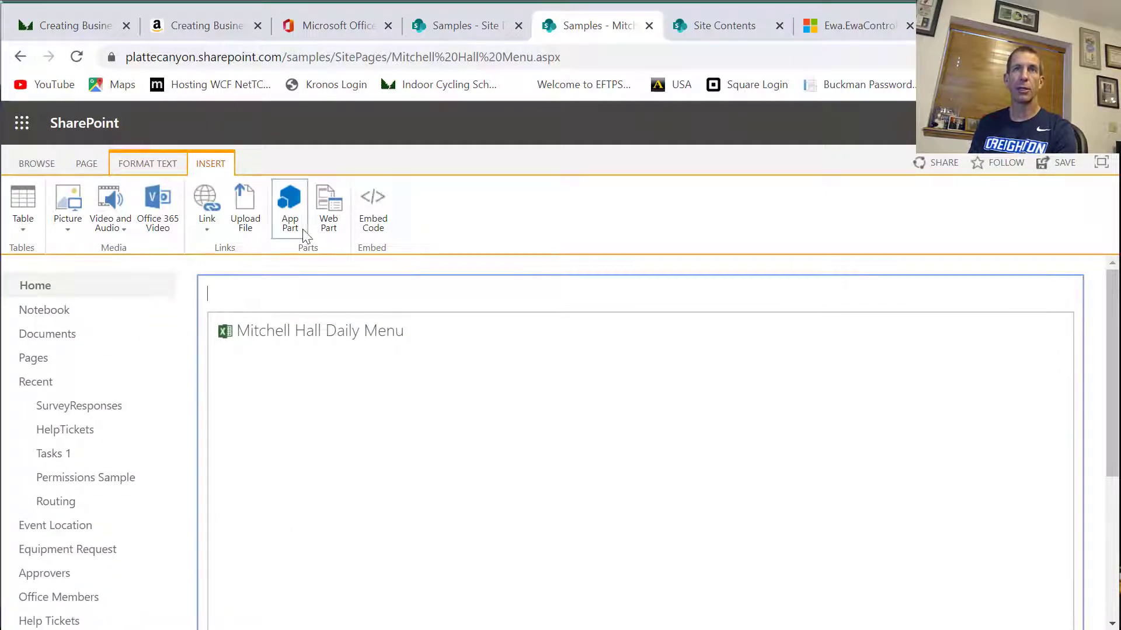
pyautogui.click(328, 207)
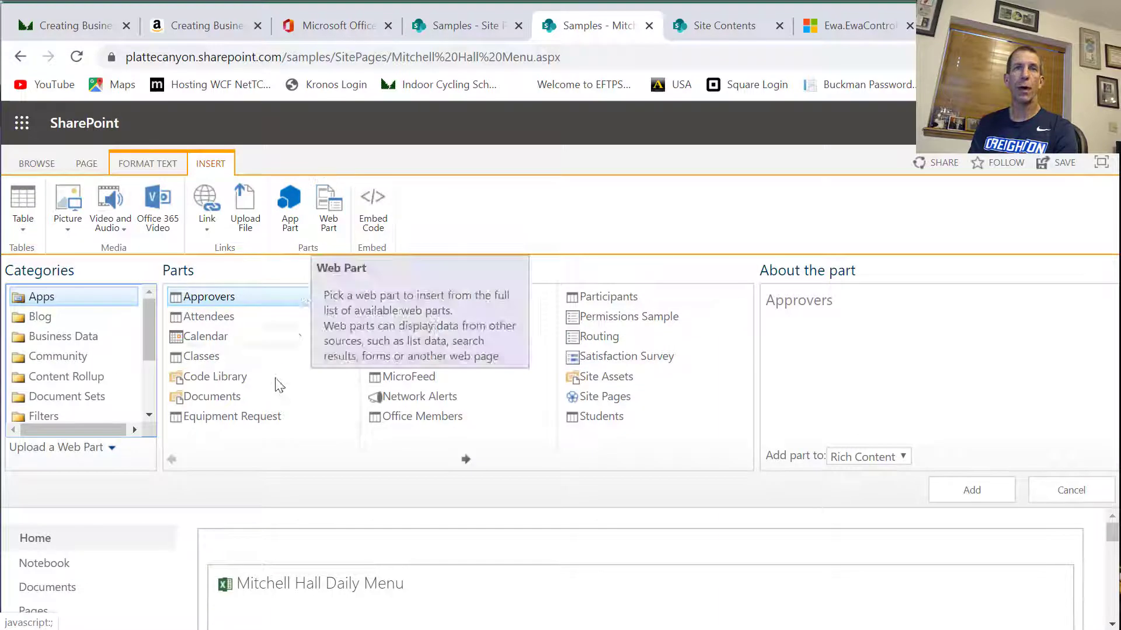
pyautogui.moveTo(151, 335)
pyautogui.mouseDown()
pyautogui.moveTo(150, 386)
pyautogui.moveTo(151, 351)
pyautogui.mouseUp()
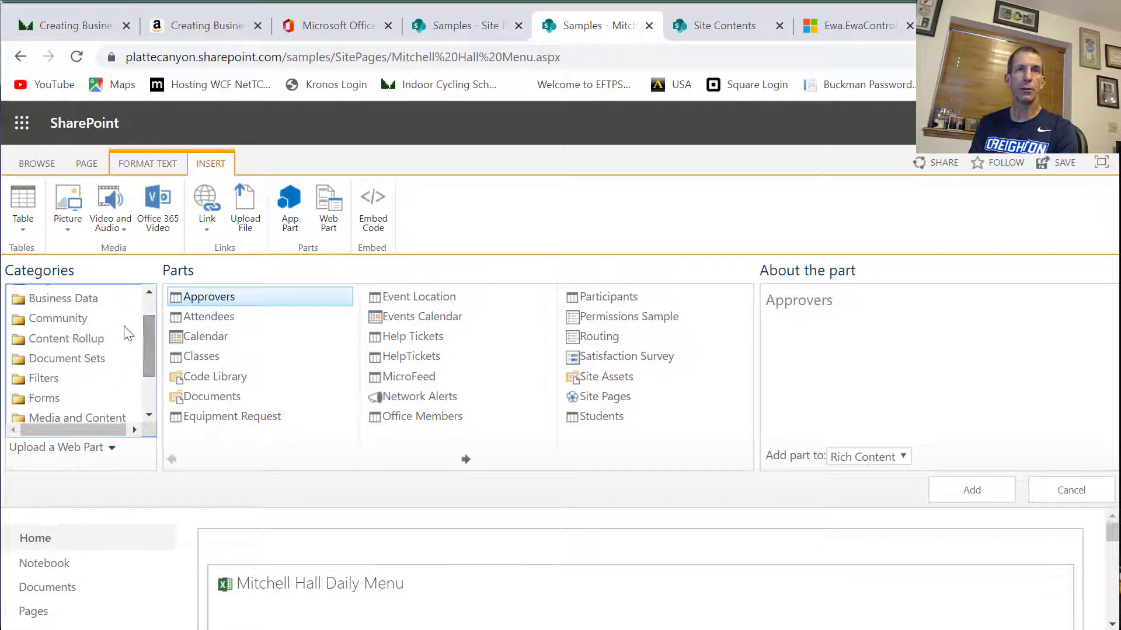
pyautogui.click(100, 308)
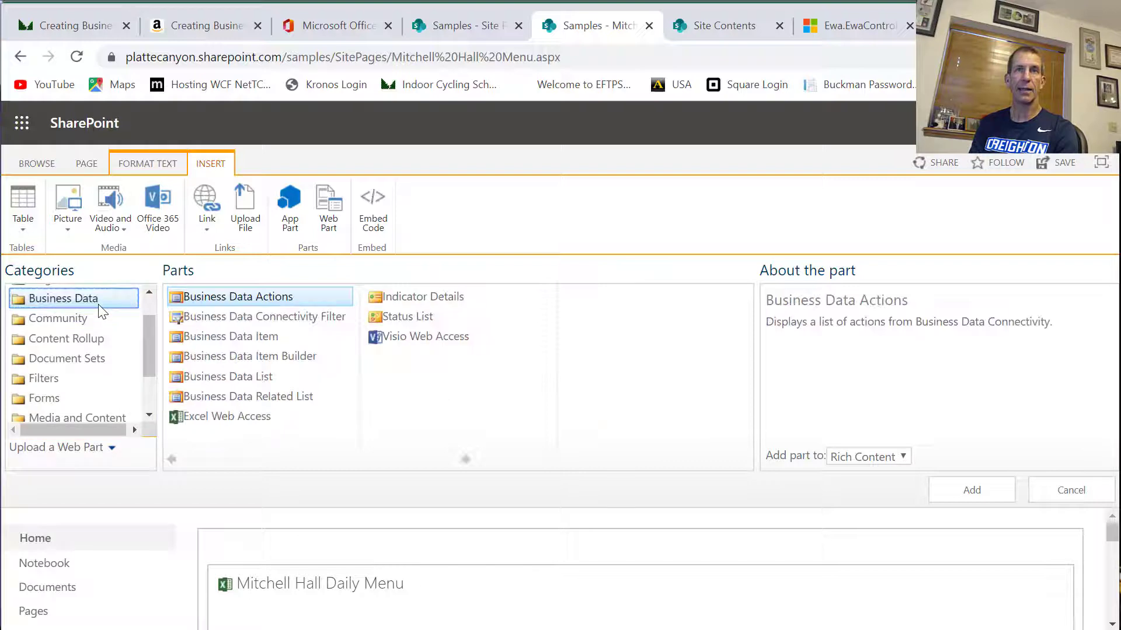
pyautogui.click(219, 418)
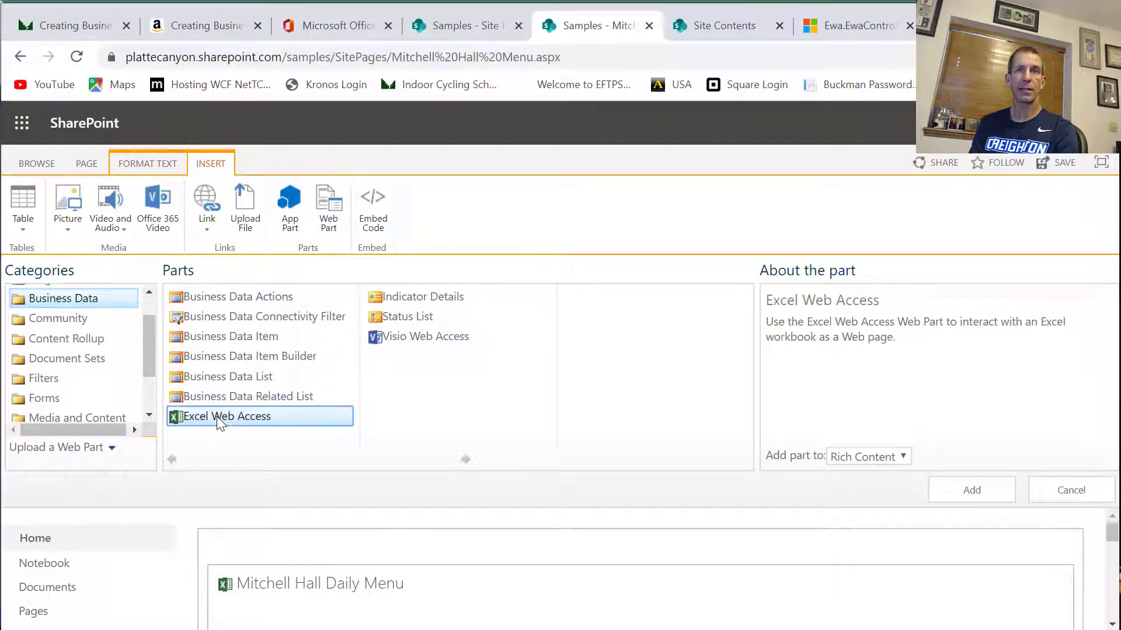
pyautogui.click(959, 495)
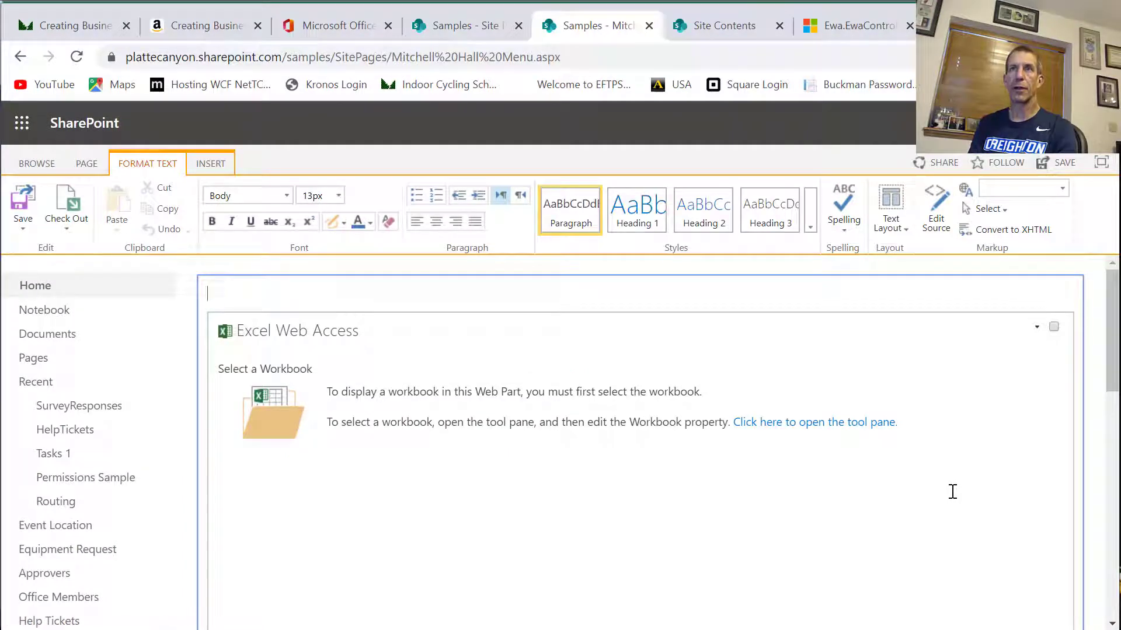
pyautogui.click(1038, 327)
pyautogui.click(1014, 448)
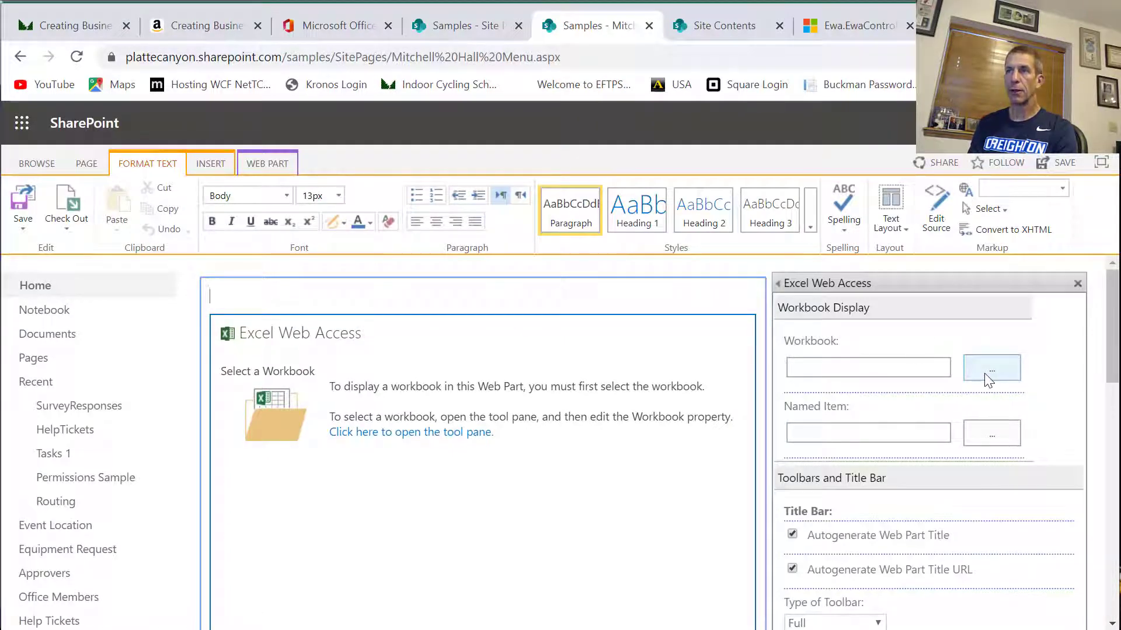
# - Set the web part's workbook to MITCH MENU SAMPLE.xlsx from the site's Documents library
pyautogui.click(986, 376)
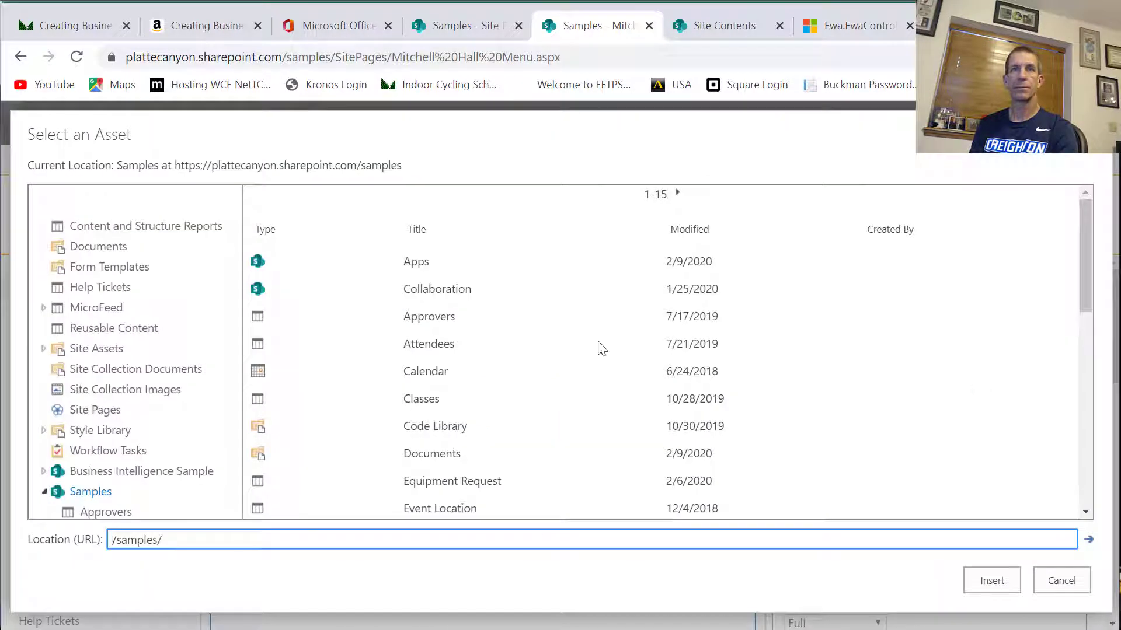
pyautogui.scroll(-5, 214, 363)
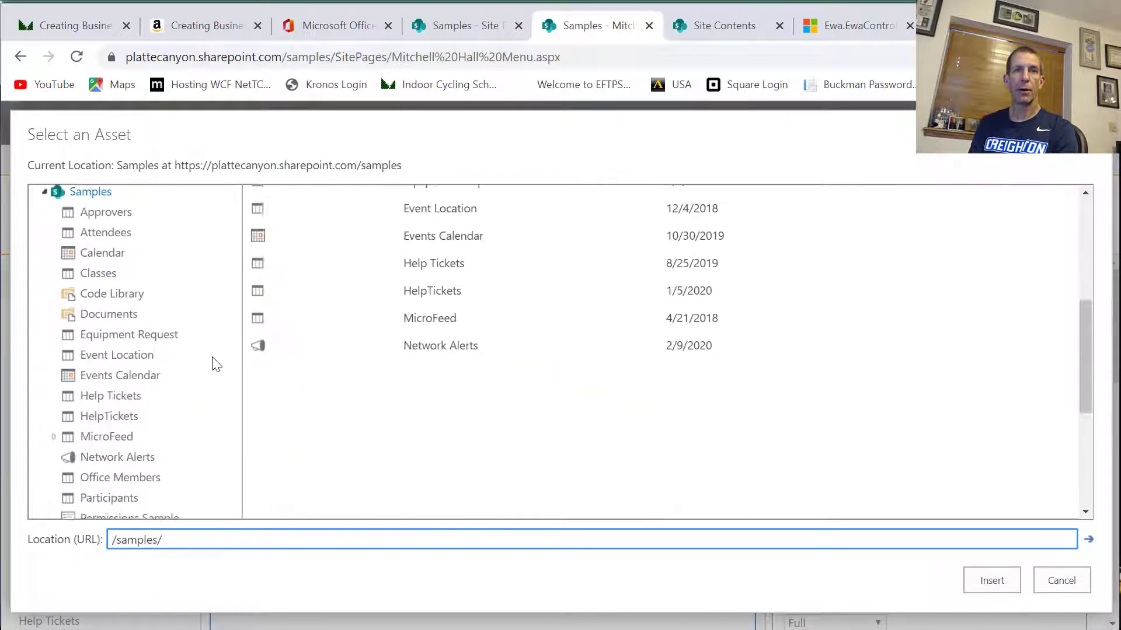
pyautogui.scroll(-4, 214, 363)
pyautogui.scroll(4, 214, 363)
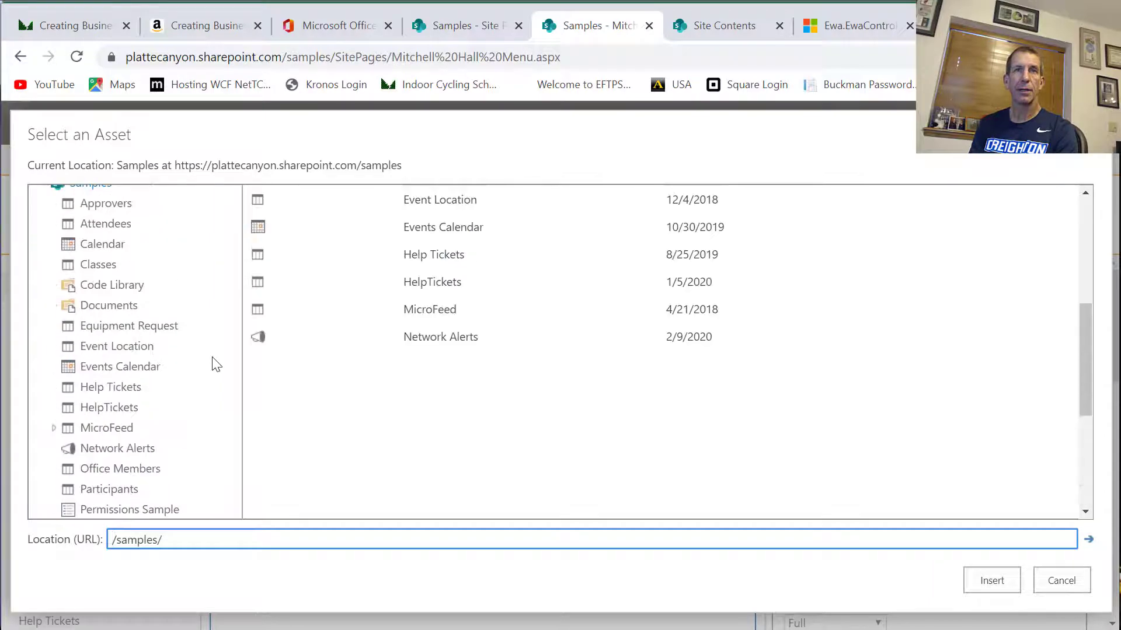
pyautogui.scroll(-4, 217, 363)
pyautogui.scroll(6, 217, 363)
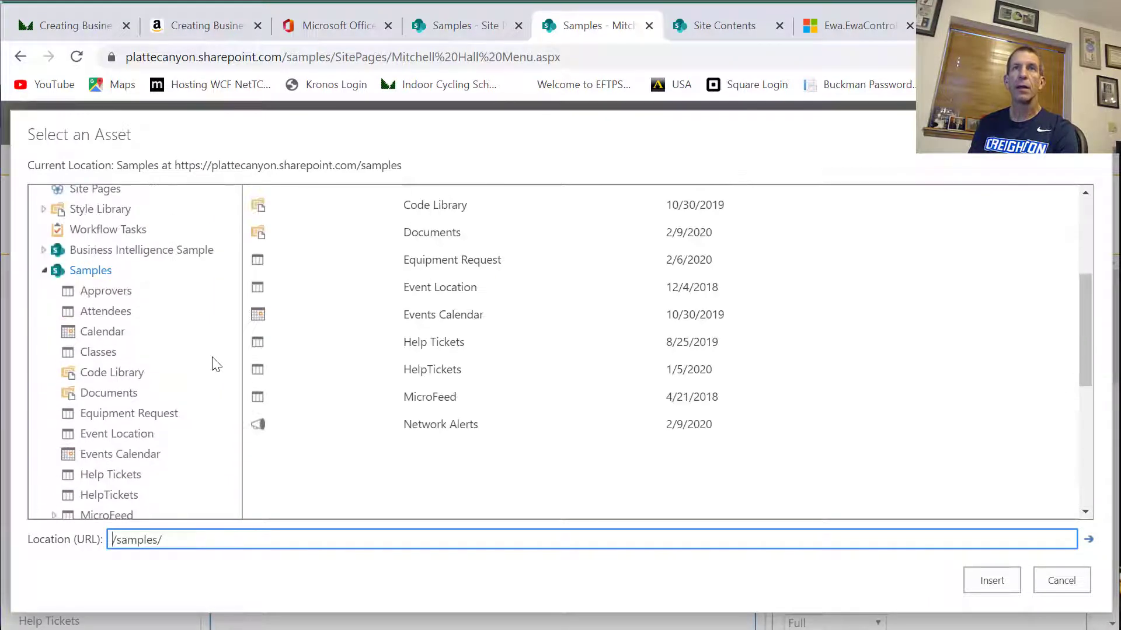
pyautogui.scroll(-5, 213, 363)
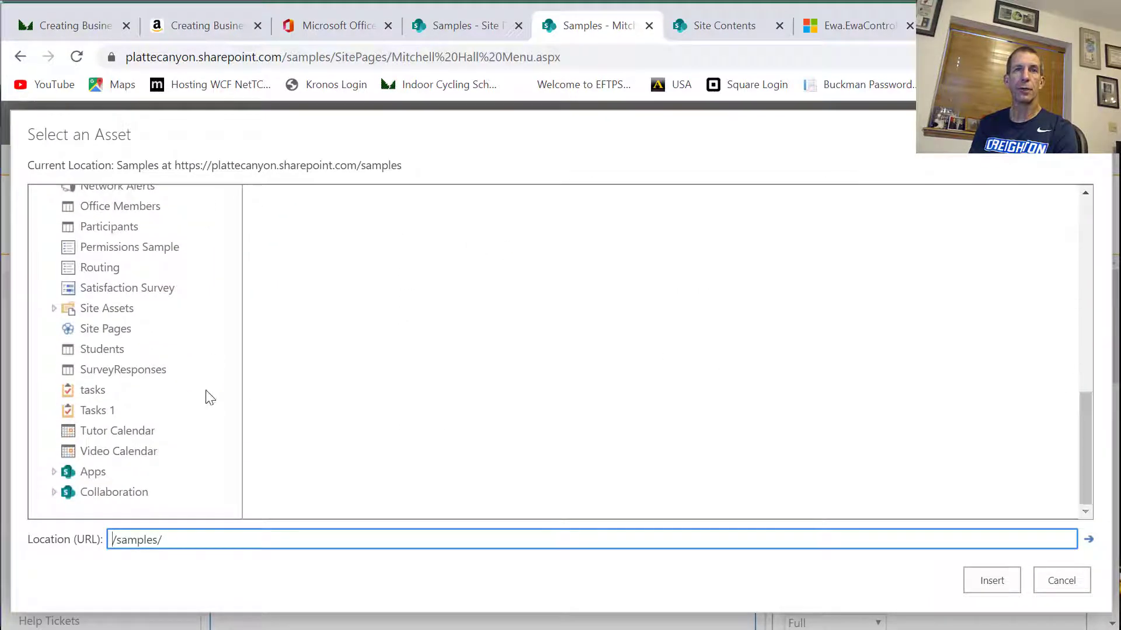
pyautogui.scroll(3, 202, 355)
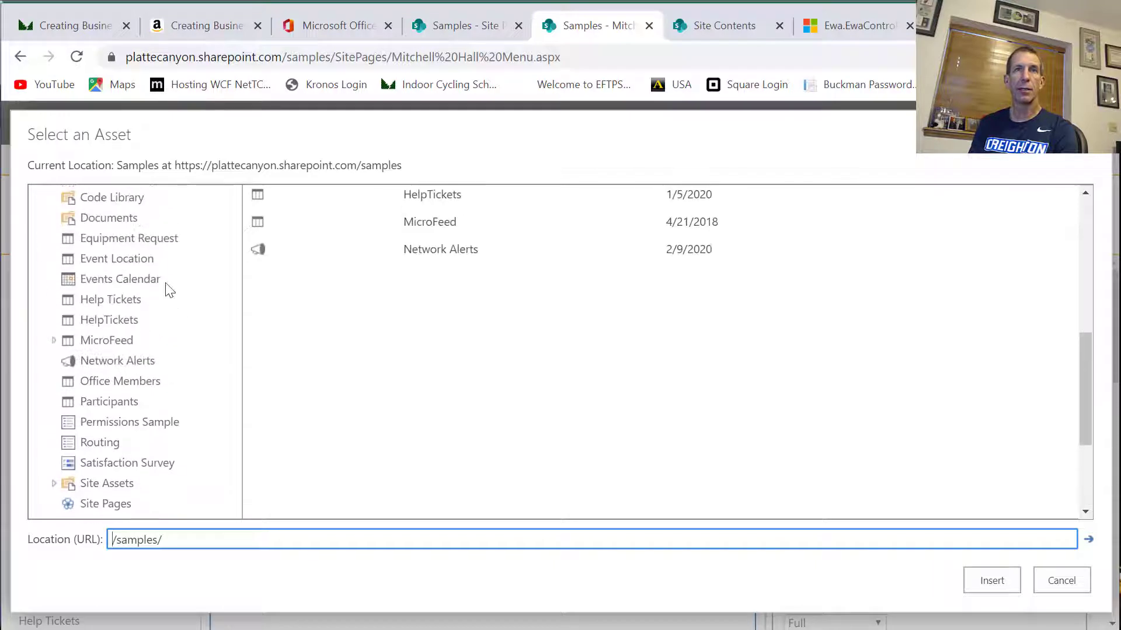
pyautogui.click(125, 225)
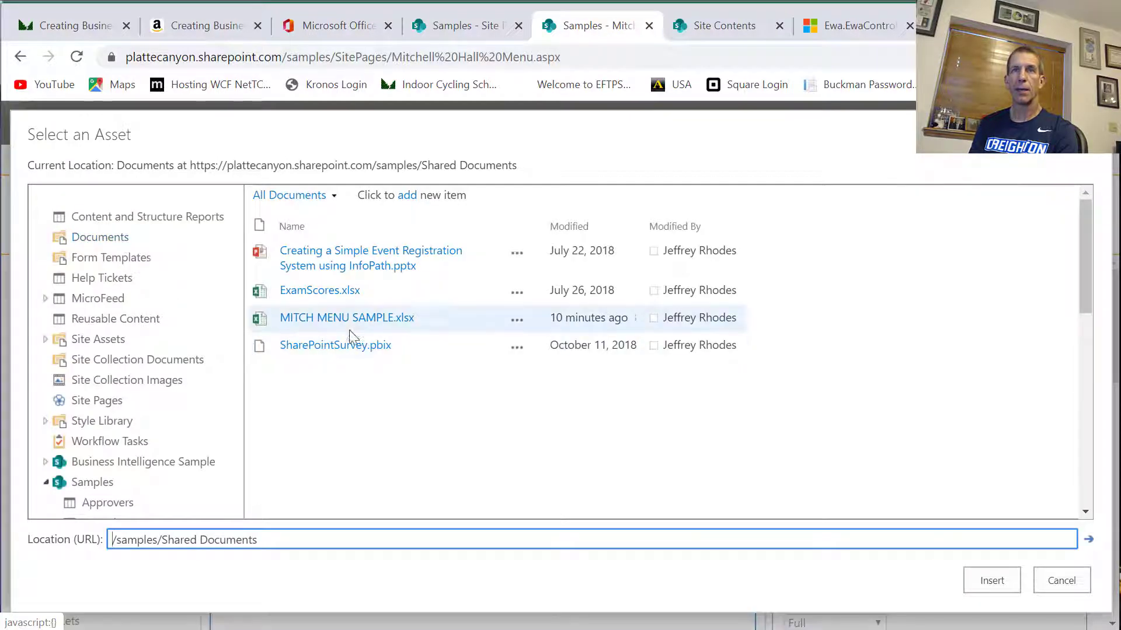
pyautogui.click(357, 320)
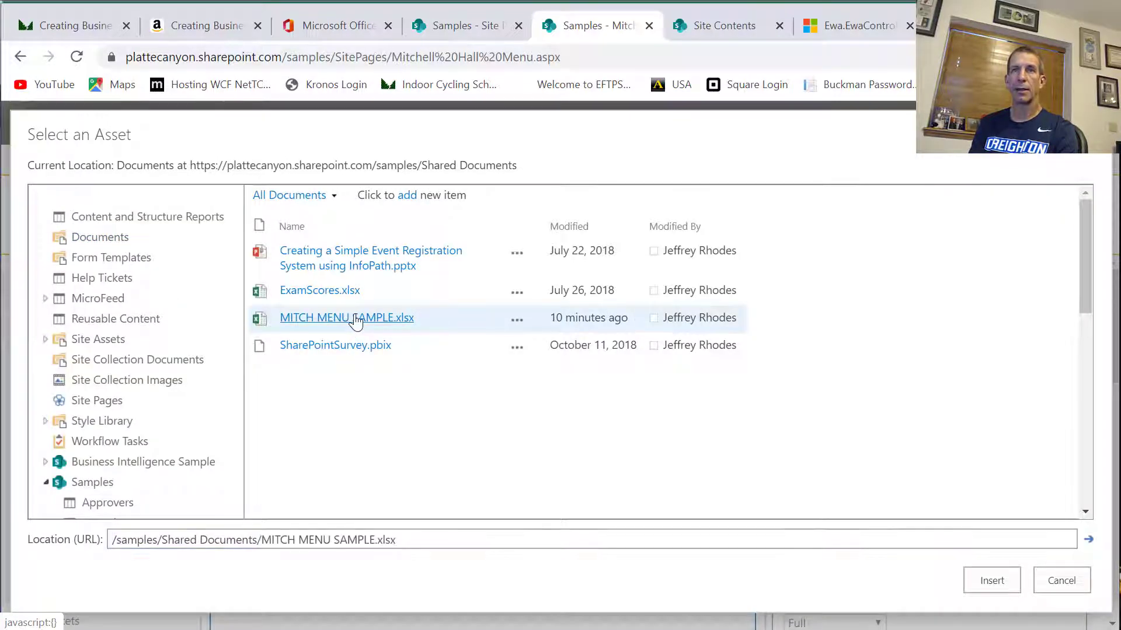
pyautogui.click(990, 582)
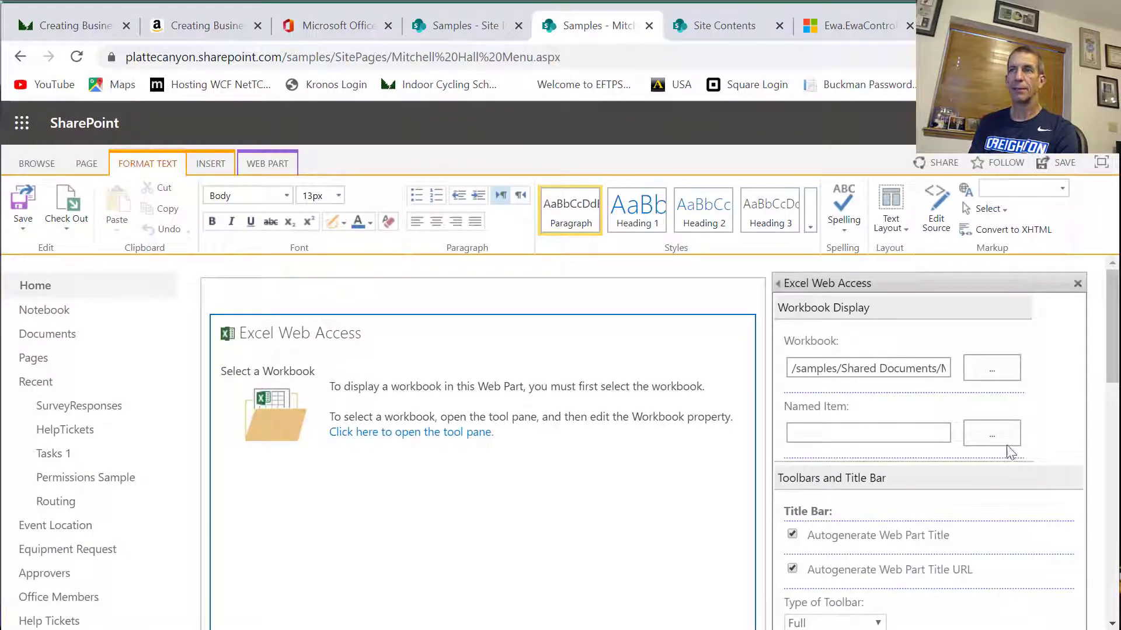
# - Enter _Day1 as the Excel web part's Named Item, then switch to the workbook in Excel
pyautogui.click(990, 432)
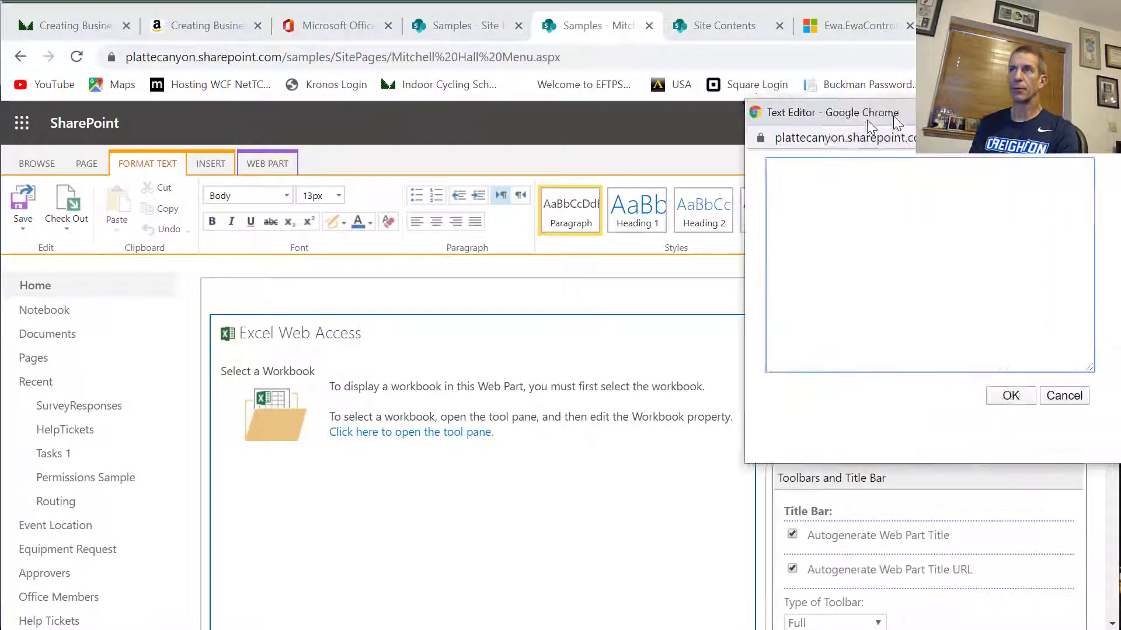
pyautogui.click(969, 404)
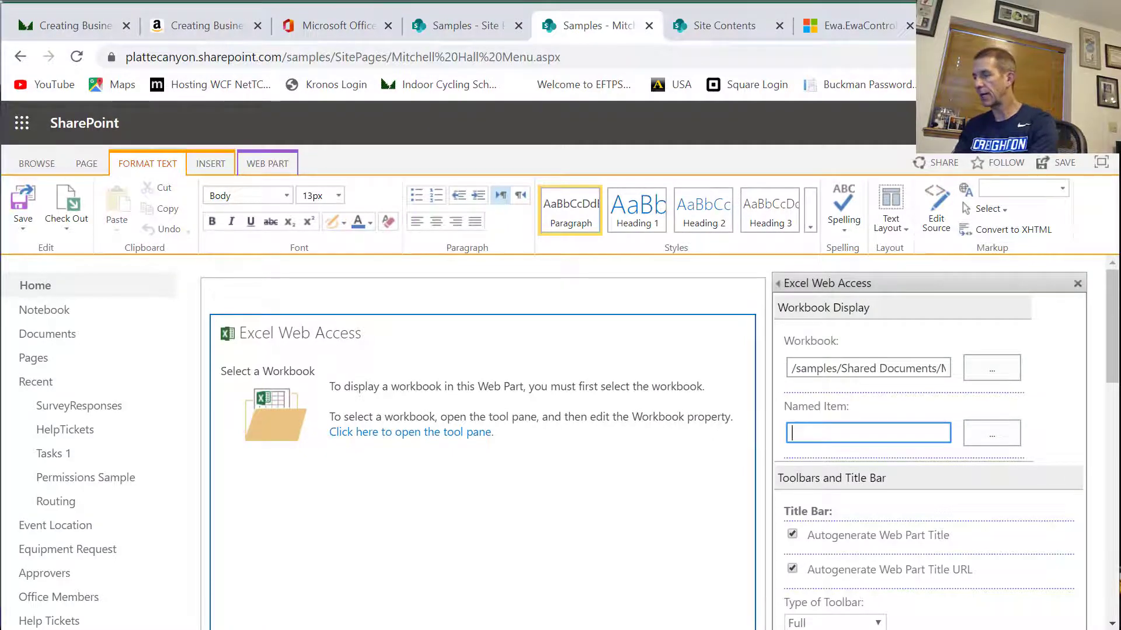
pyautogui.write('Day1')
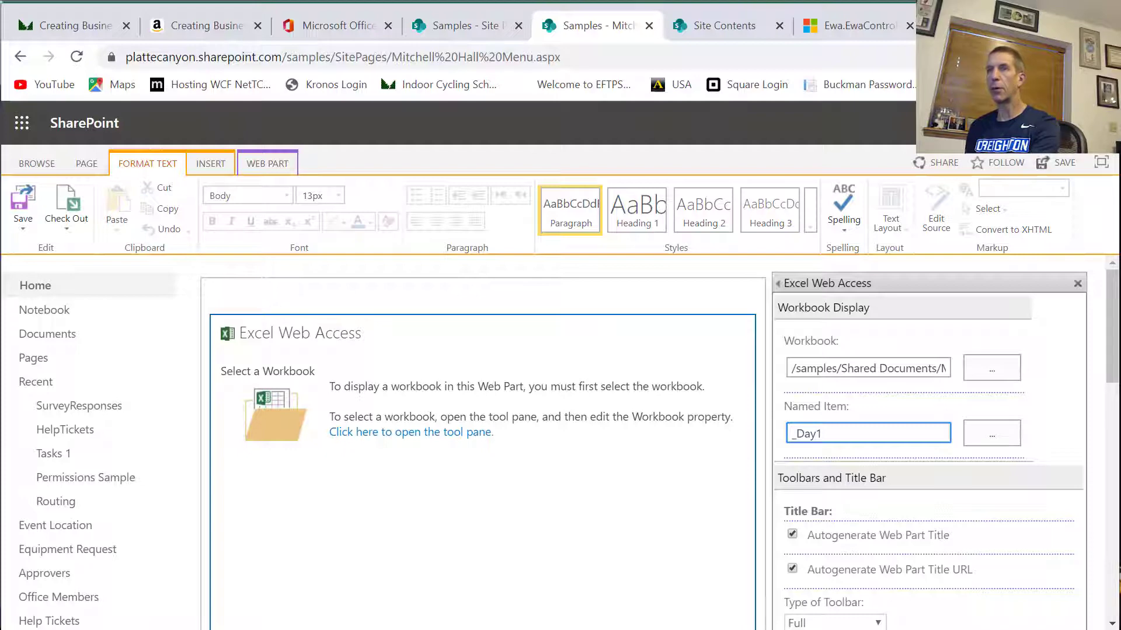
pyautogui.hotkey('alt', 'Tab')
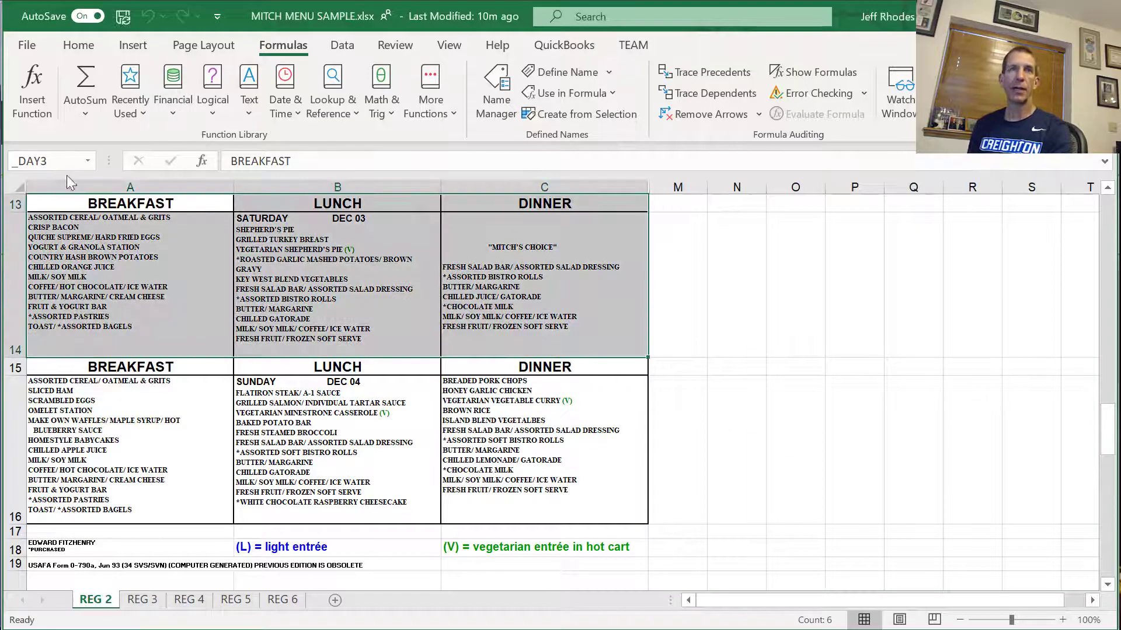
# - Confirm the day's range name in Excel's Name Box and return to the web part settings
pyautogui.click(59, 163)
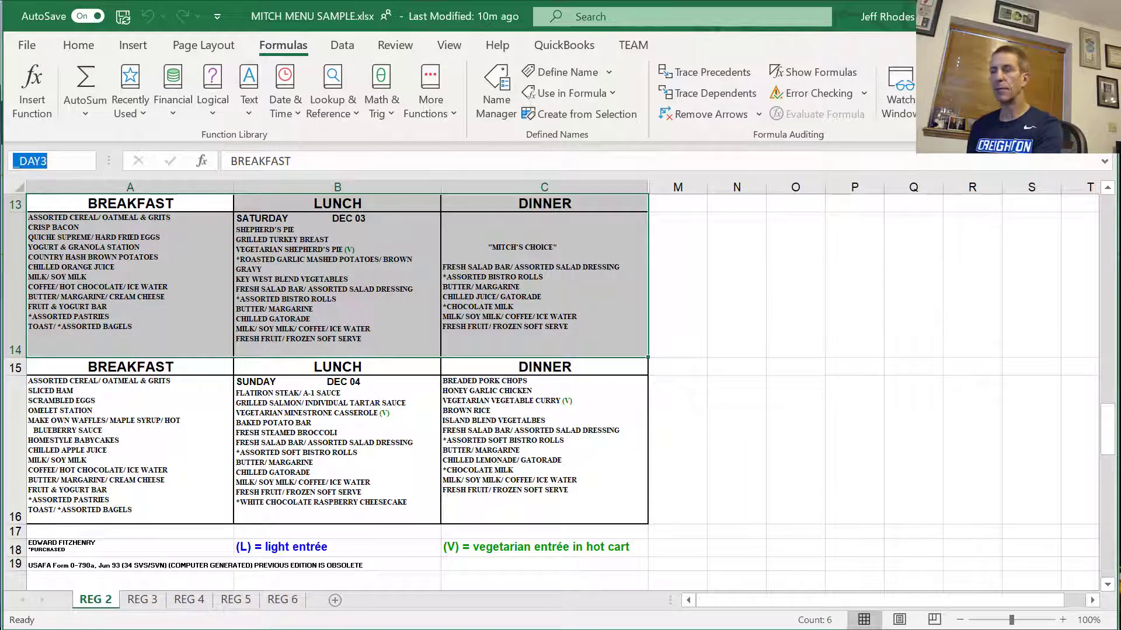
pyautogui.hotkey('alt', 'Tab')
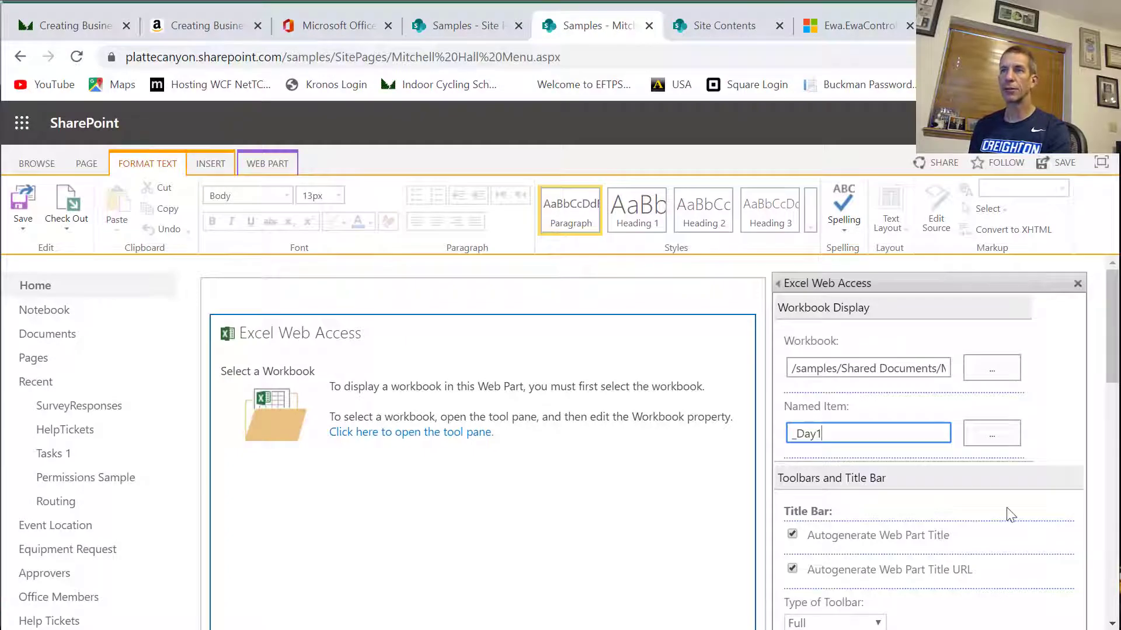
pyautogui.scroll(-1, 1010, 513)
# - Set Type of Toolbar to None, turn off open-in-Excel and named-item list commands, and apply
pyautogui.click(870, 538)
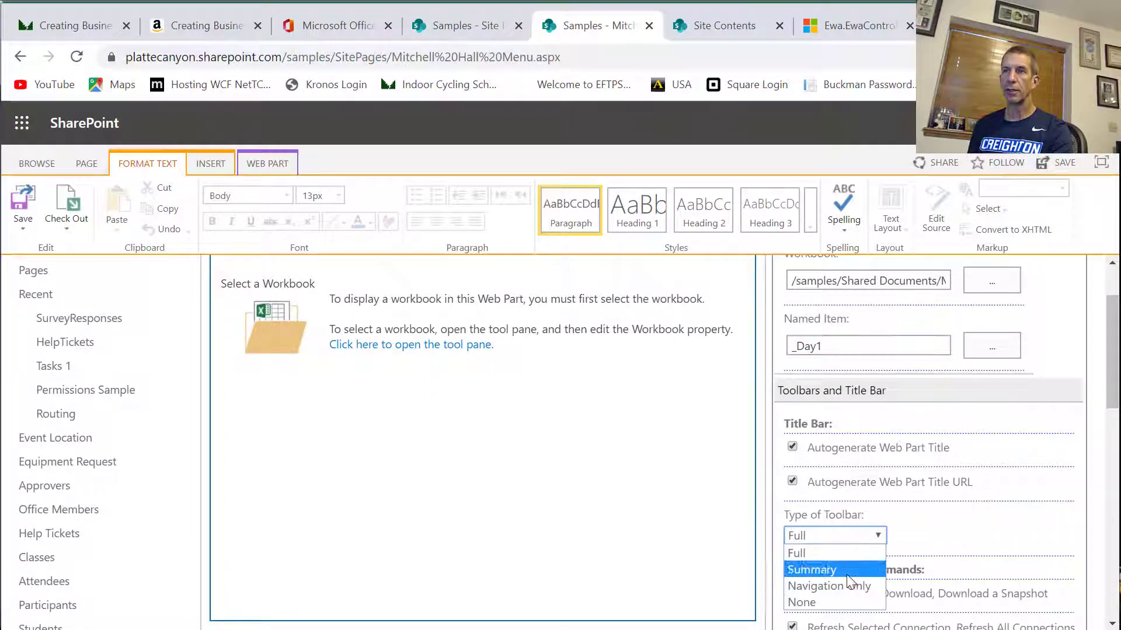
pyautogui.click(847, 599)
pyautogui.scroll(-1, 919, 503)
pyautogui.scroll(-2, 920, 503)
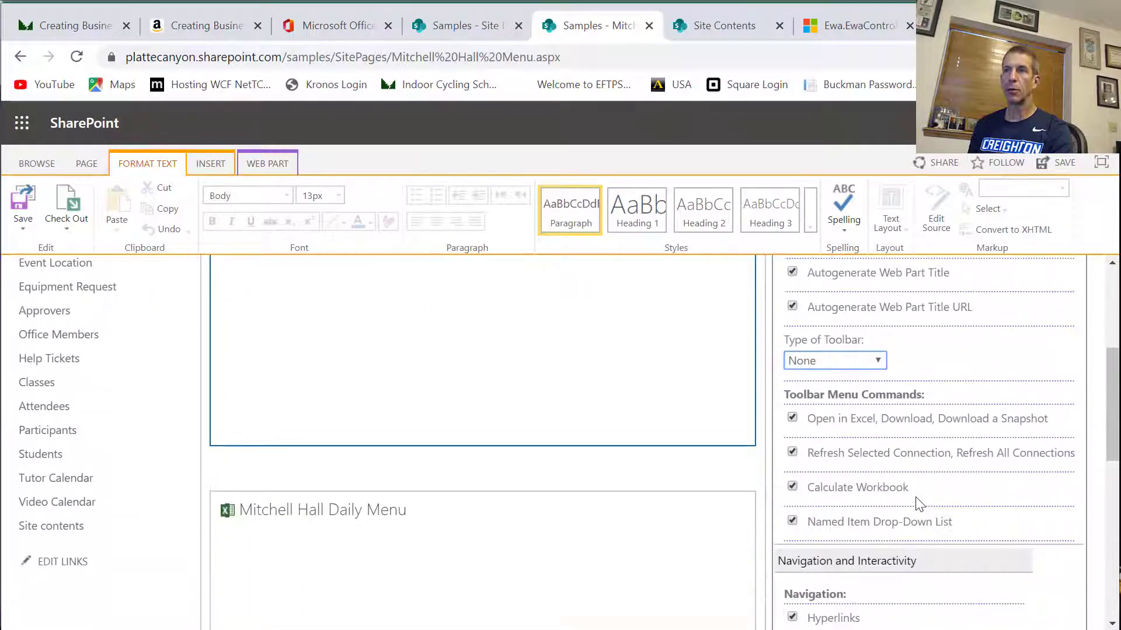
pyautogui.click(792, 417)
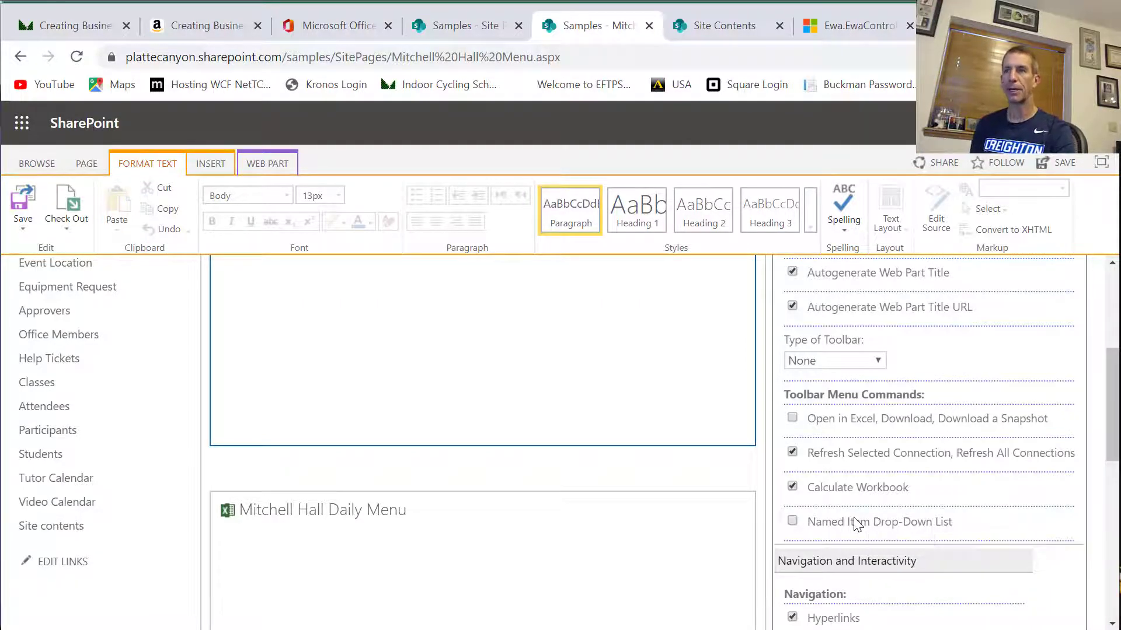
pyautogui.scroll(-5, 855, 518)
pyautogui.scroll(-5, 856, 521)
pyautogui.click(864, 587)
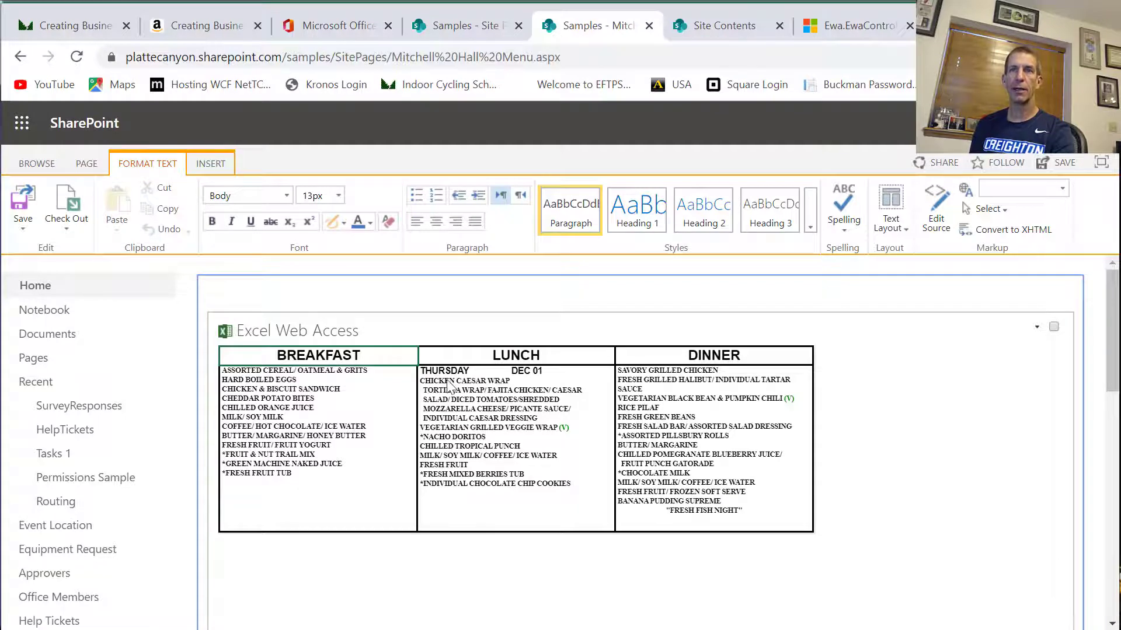
pyautogui.scroll(-6, 528, 502)
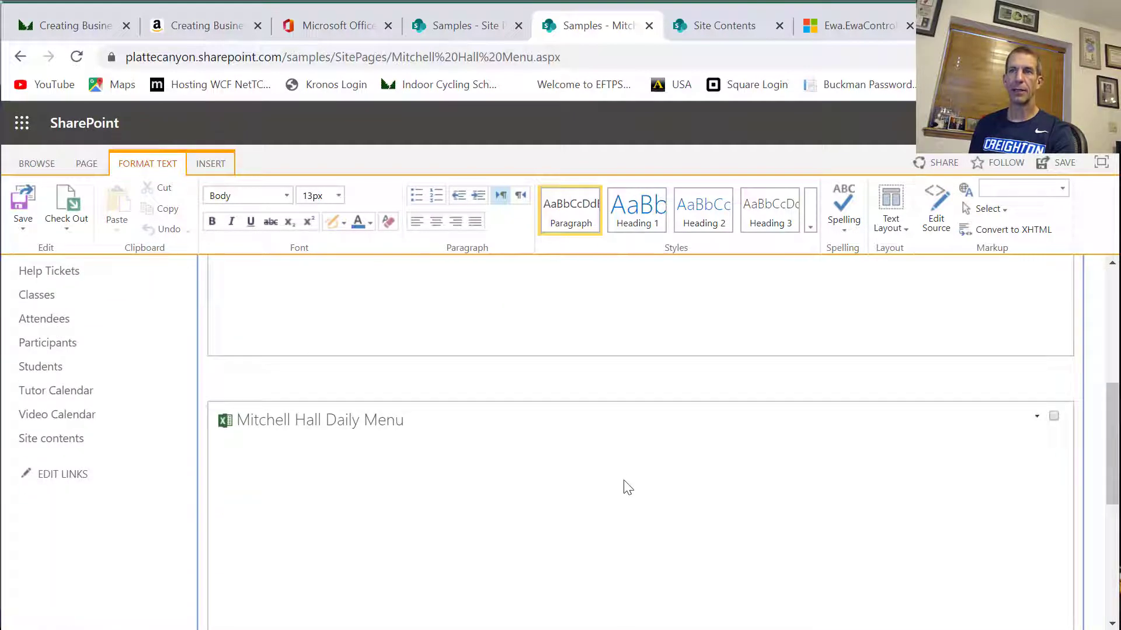
pyautogui.scroll(-5, 626, 484)
pyautogui.scroll(11, 627, 478)
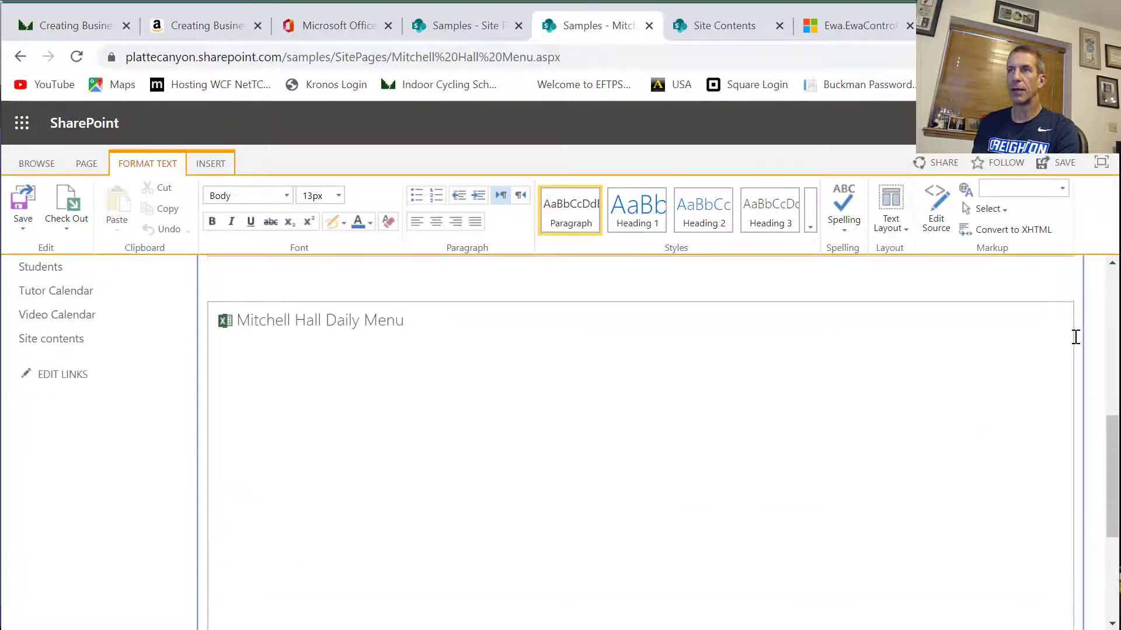
# - Permanently delete the old Mitchell Hall Daily Menu web part
pyautogui.click(1037, 321)
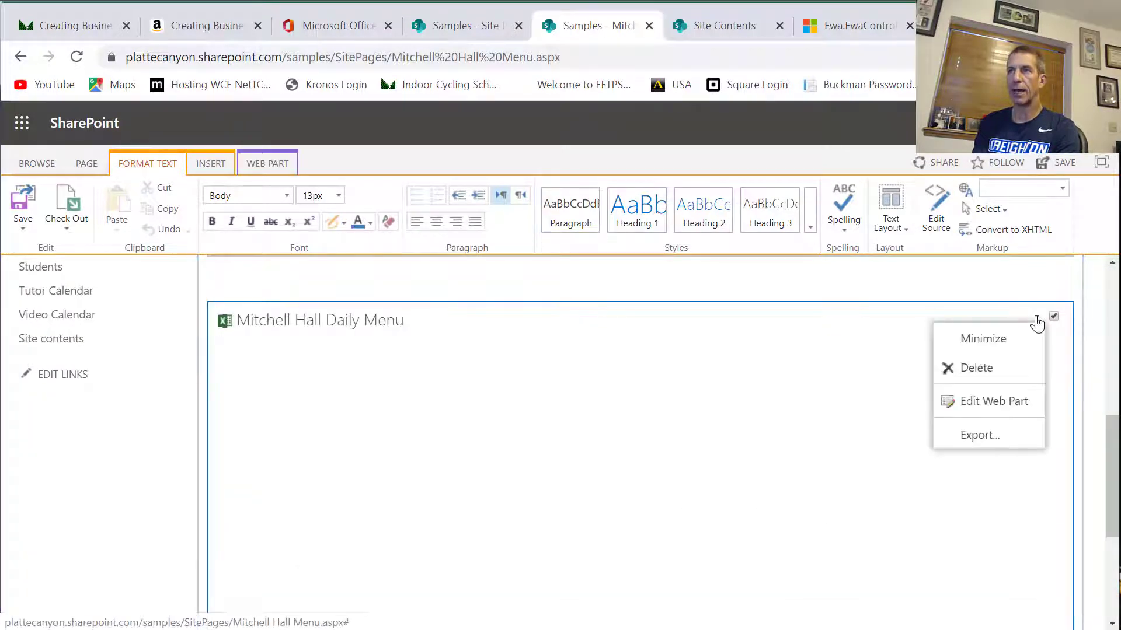
pyautogui.click(986, 370)
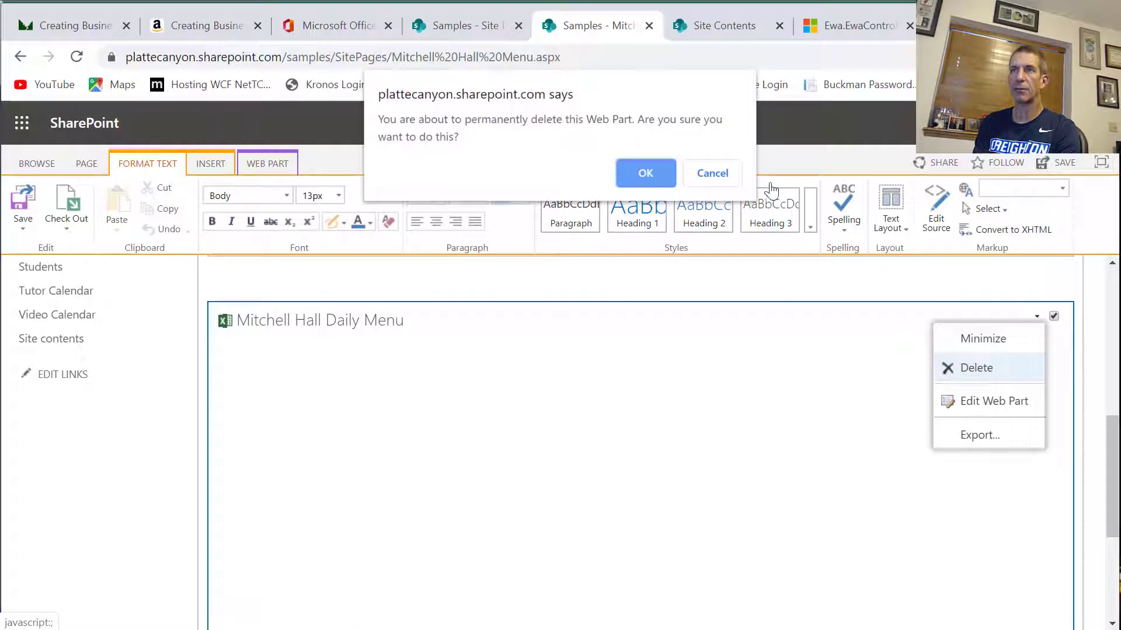
pyautogui.click(656, 174)
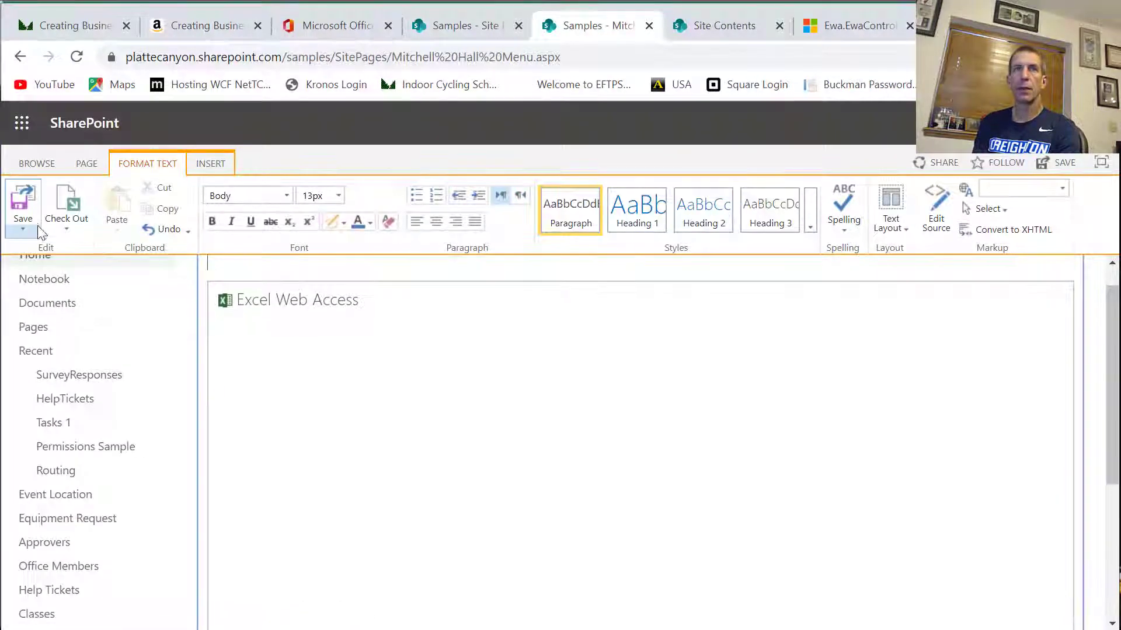
# - Stop editing the menu page, discarding the unsaved changes
pyautogui.click(23, 232)
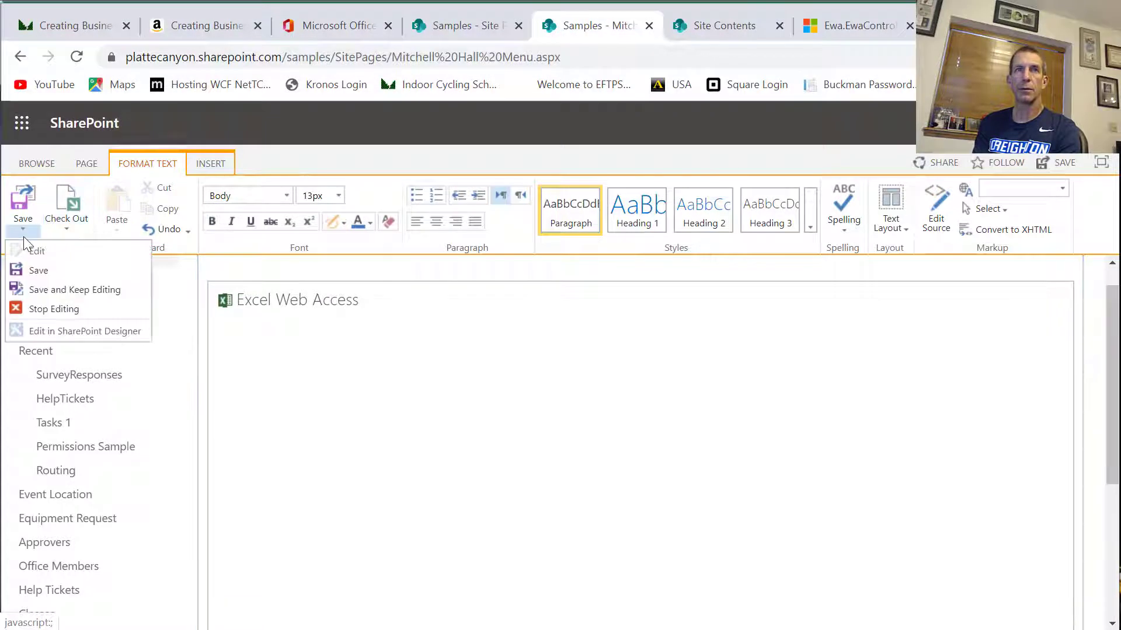
pyautogui.click(62, 313)
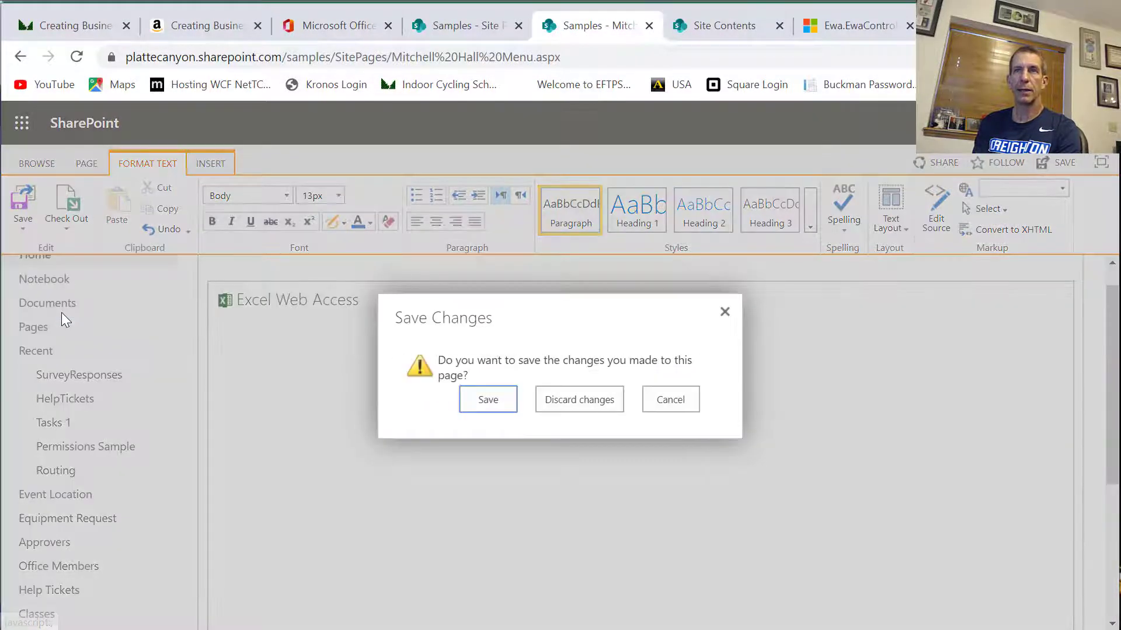
pyautogui.click(575, 401)
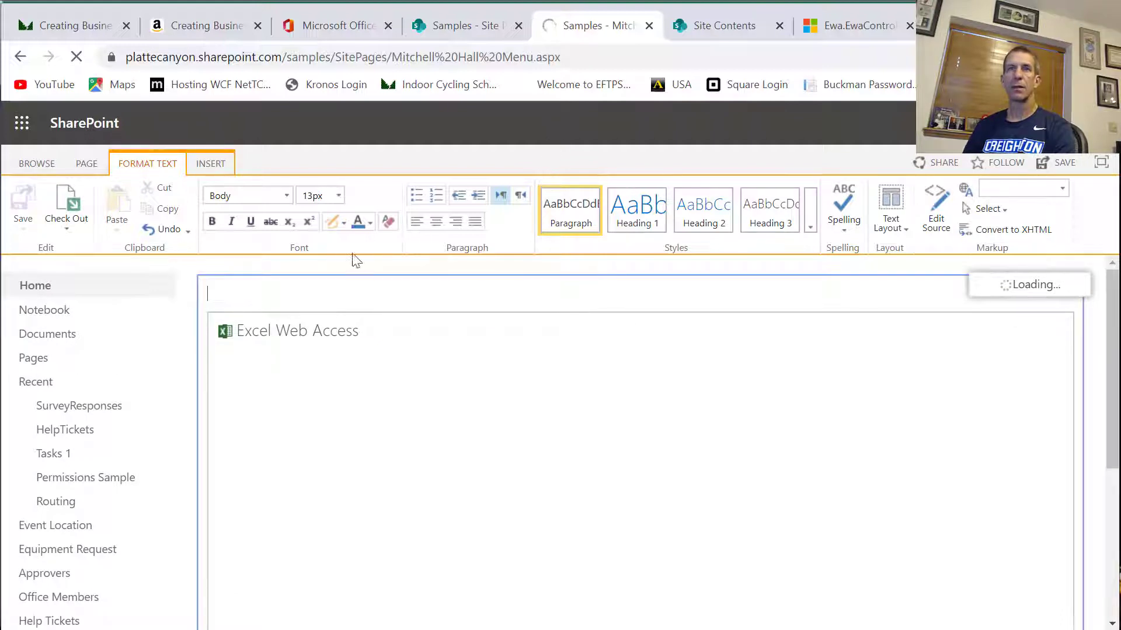
# - Open AdjustNamedPartToDay.txt from the Code Library listed in Site Contents
pyautogui.click(710, 30)
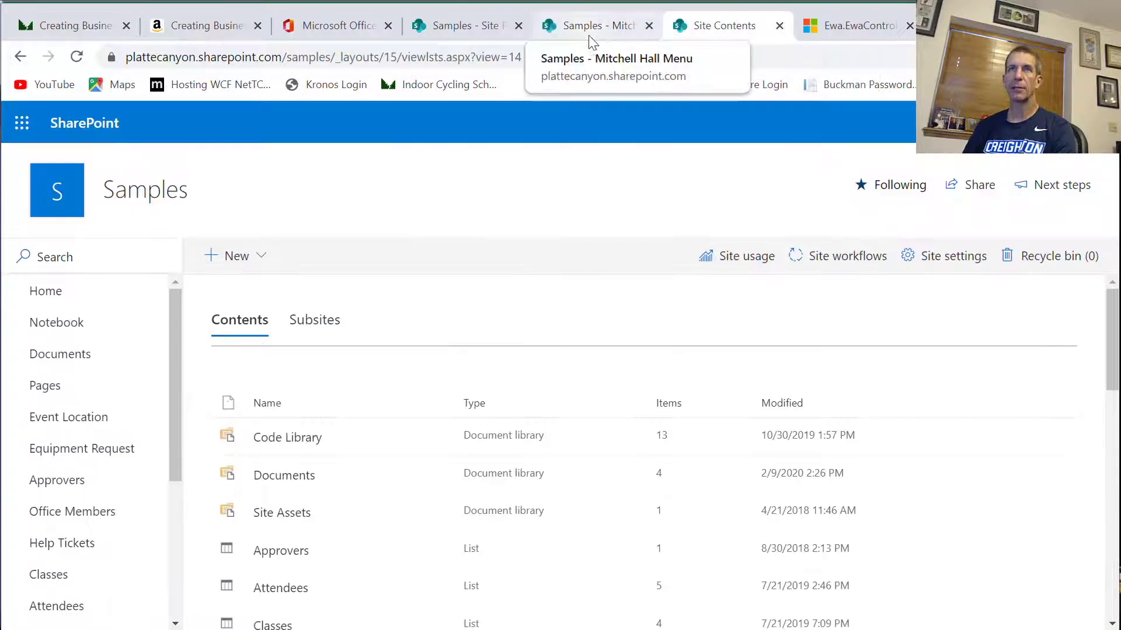
pyautogui.click(290, 442)
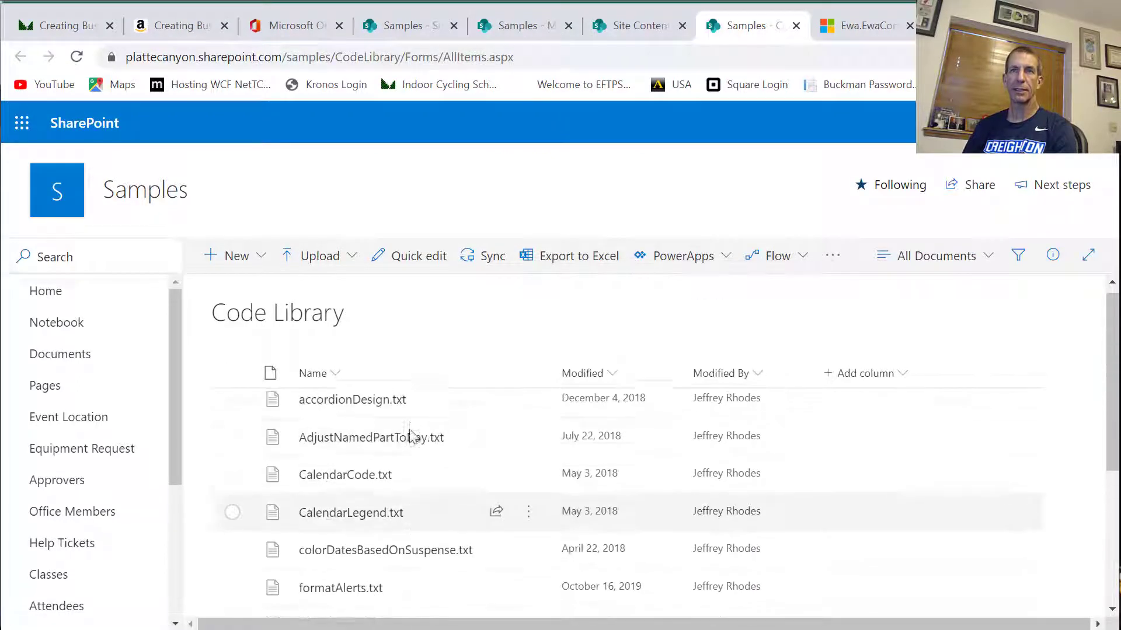
pyautogui.moveTo(367, 457)
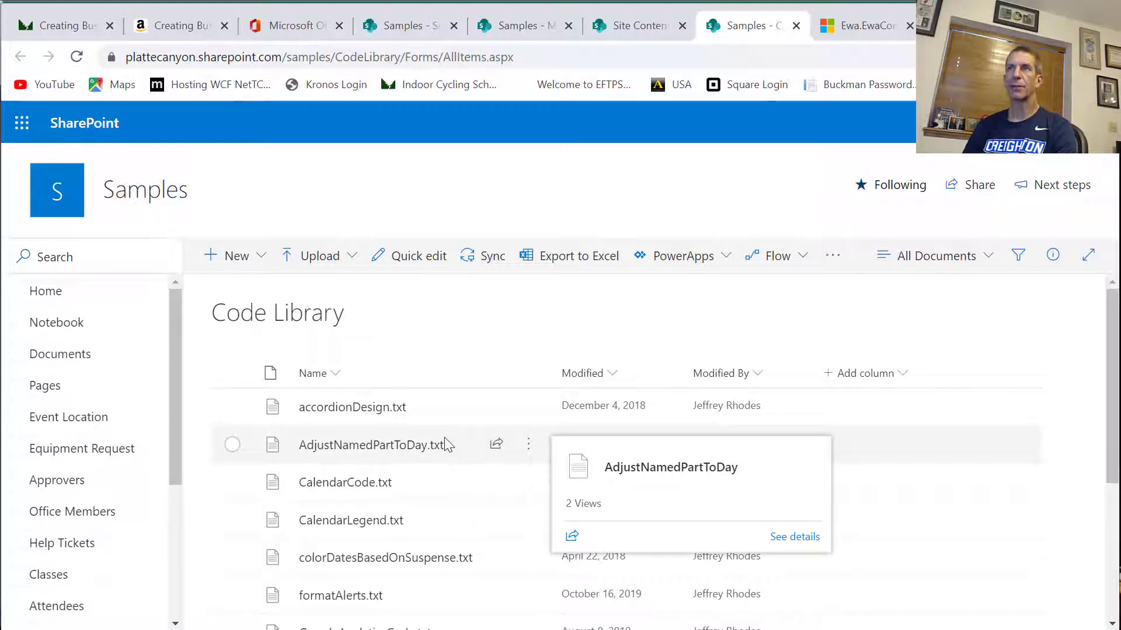
pyautogui.click(383, 448)
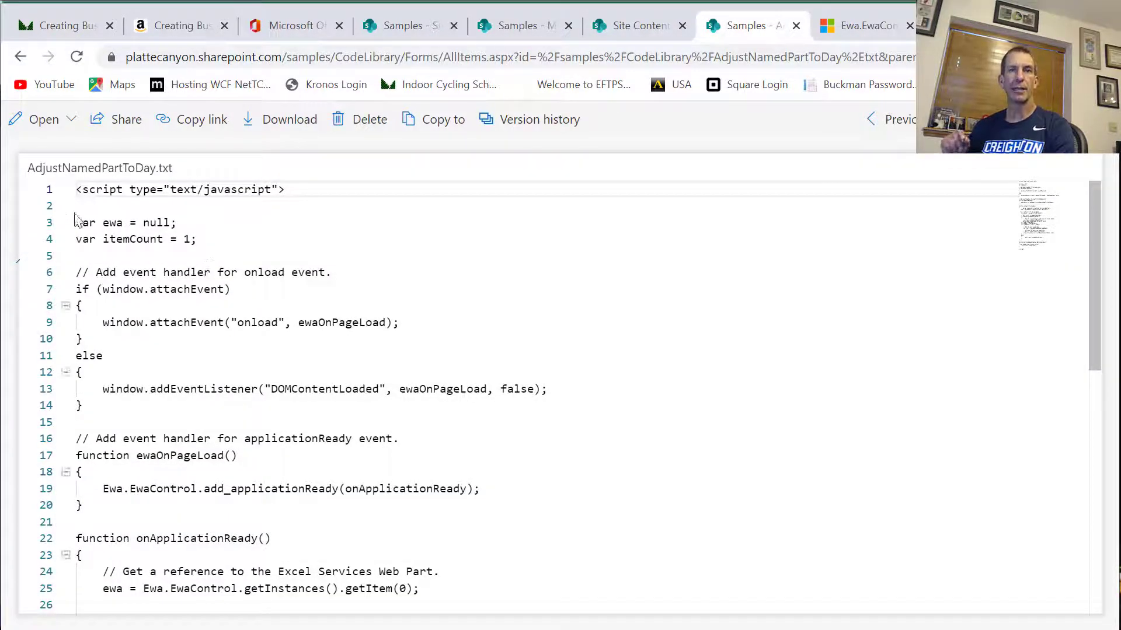
# - Review the day-adjusting script's code, then bring up the add_applicationReady docs page
pyautogui.moveTo(76, 222); pyautogui.dragTo(260, 567)
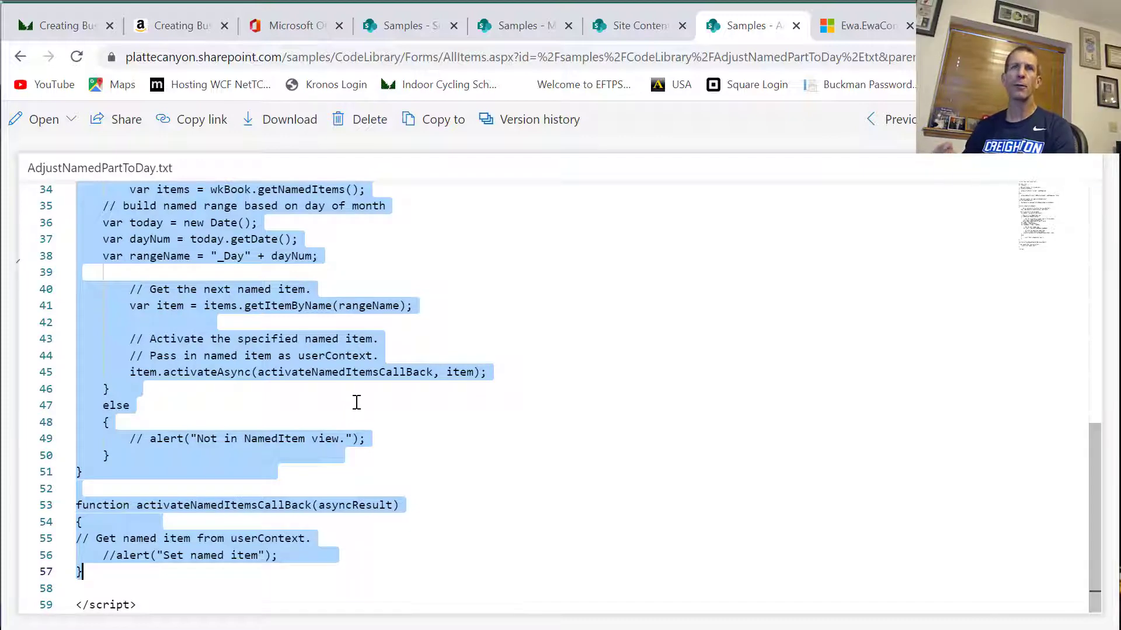
pyautogui.scroll(5, 357, 402)
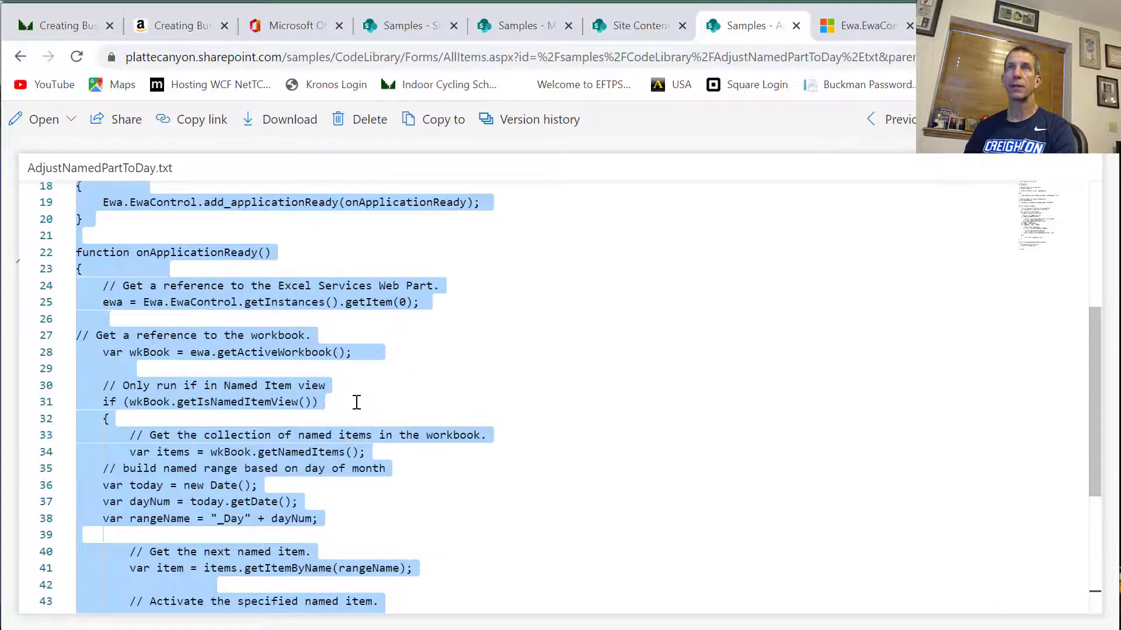
pyautogui.scroll(3, 357, 403)
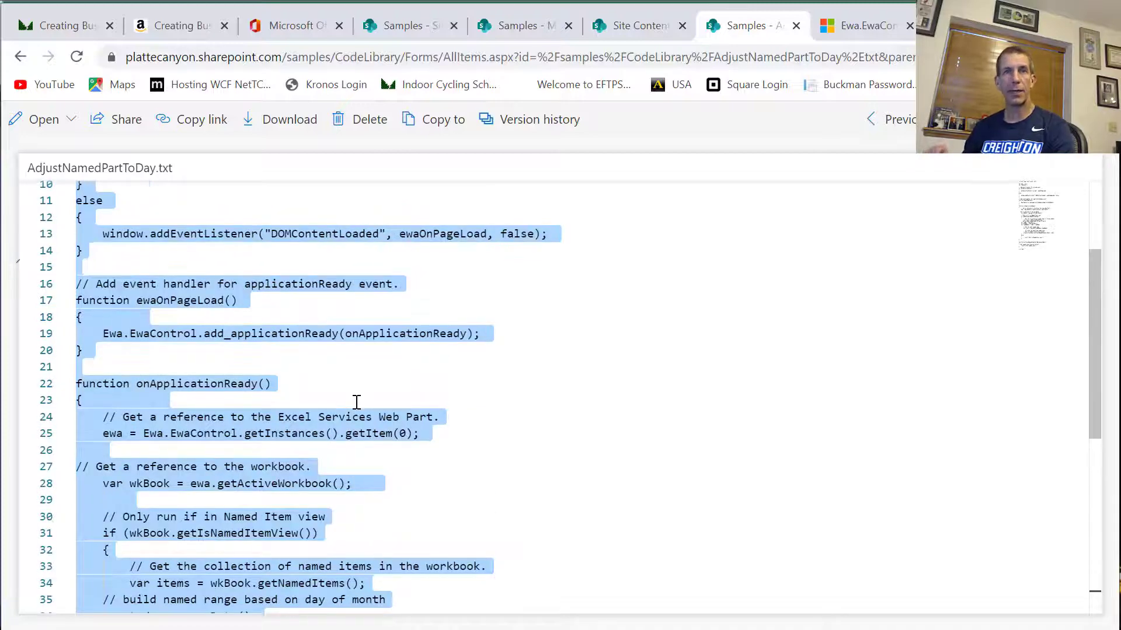
pyautogui.scroll(3, 357, 402)
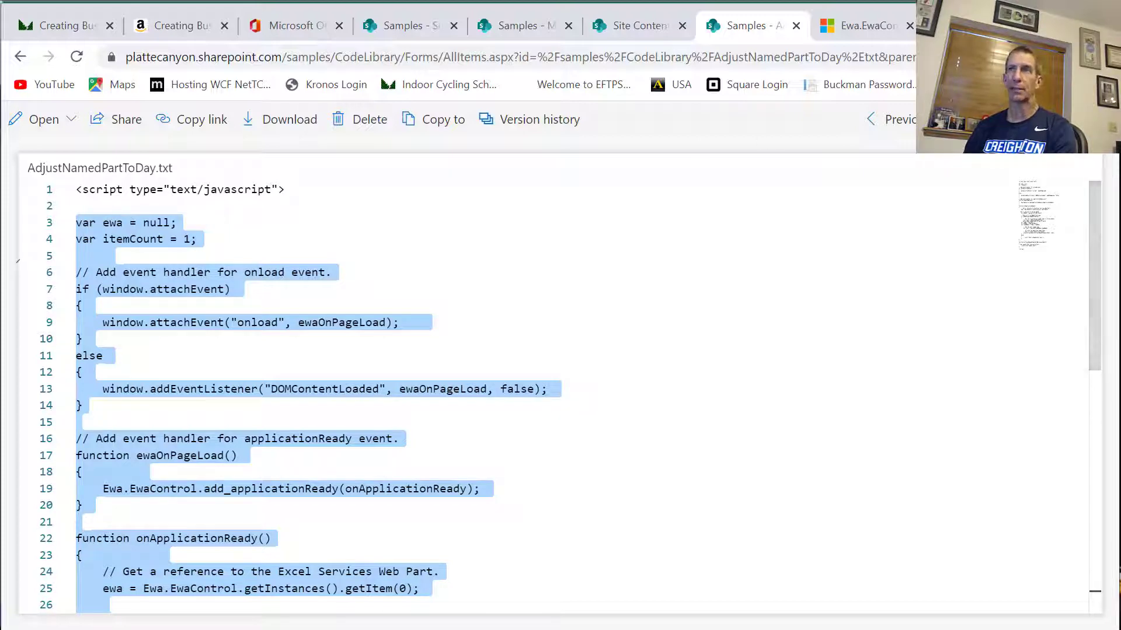
pyautogui.click(865, 26)
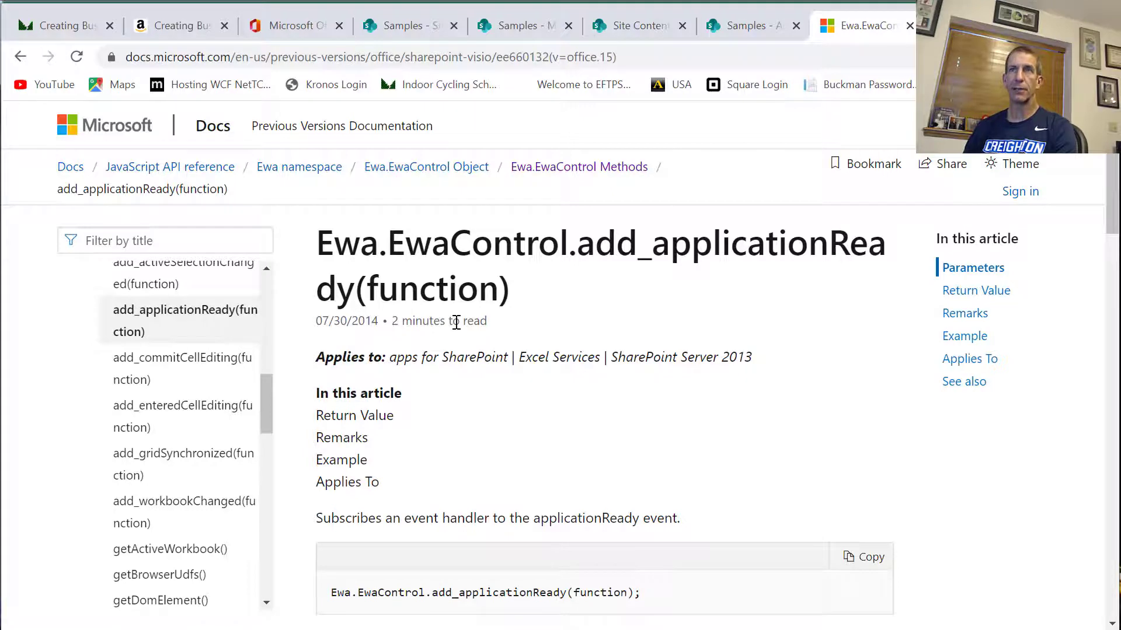
# - Scroll the add_applicationReady article down to its Example section
pyautogui.scroll(-1, 391, 330)
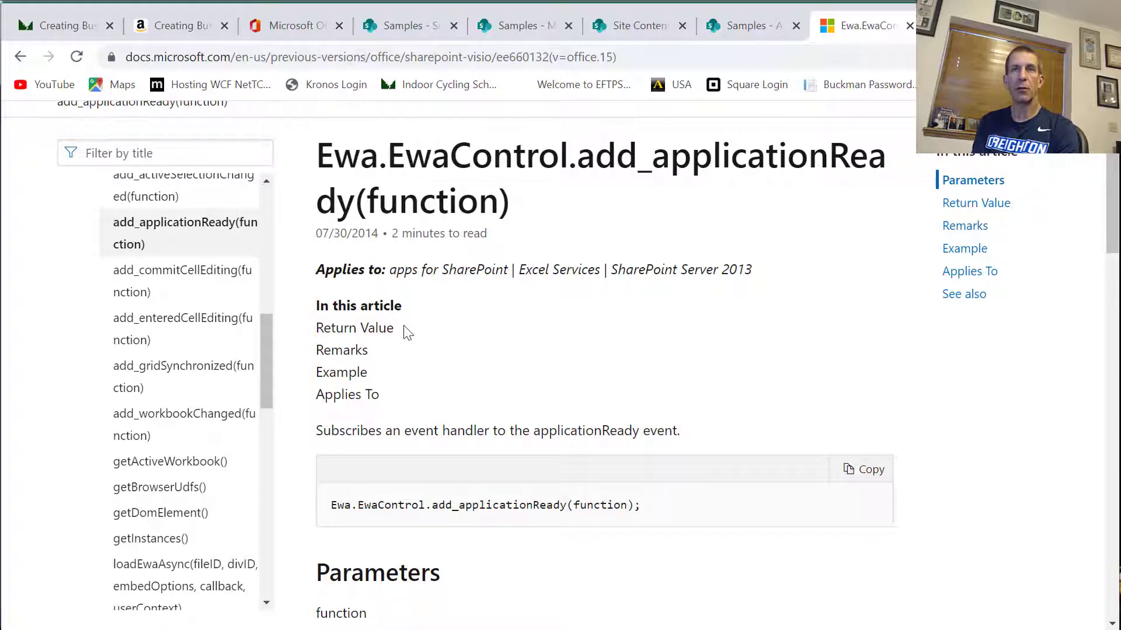
pyautogui.scroll(-1, 407, 331)
pyautogui.scroll(-1, 404, 327)
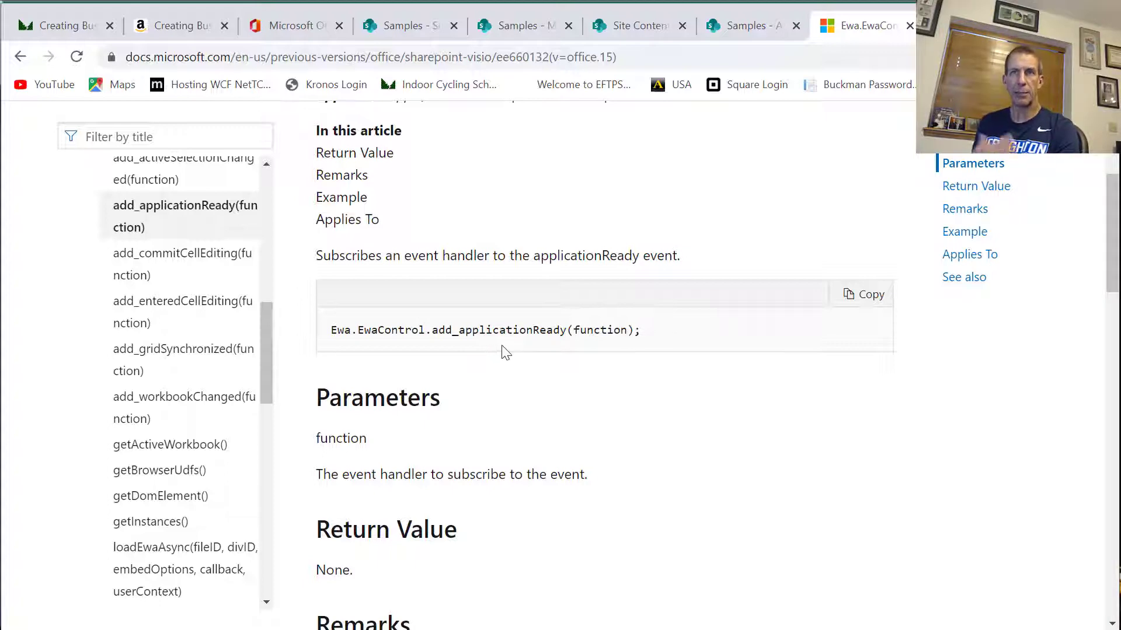
pyautogui.scroll(-15, 509, 350)
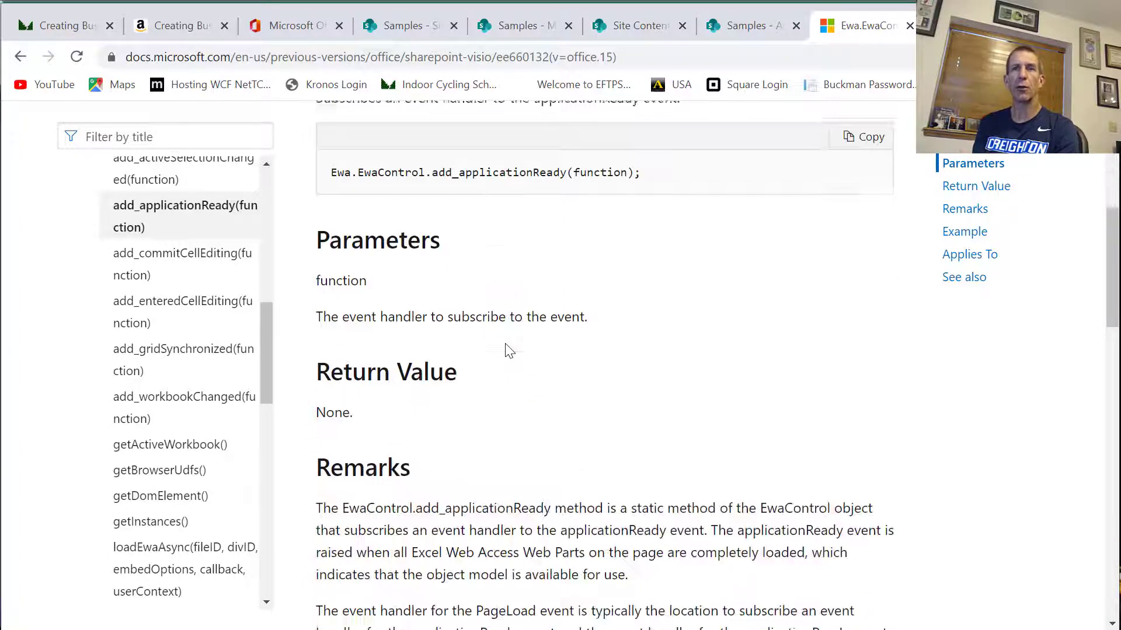
pyautogui.scroll(-1, 461, 292)
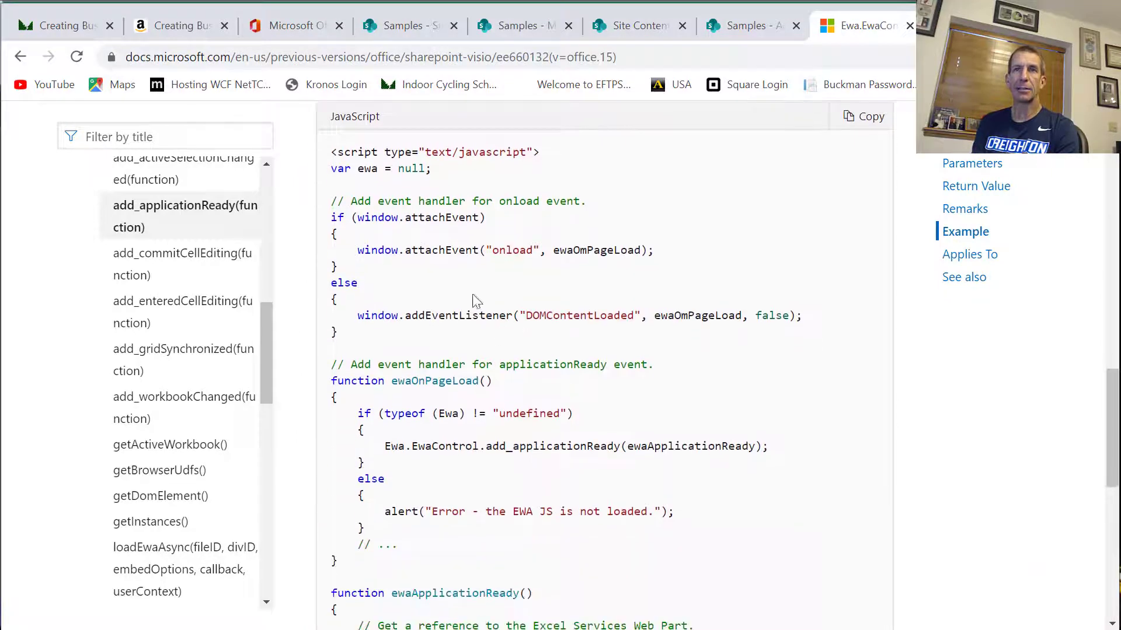
# - Highlight the example's event-handler code and the getInstances().getItem(0) line
pyautogui.moveTo(331, 168); pyautogui.dragTo(525, 555)
pyautogui.scroll(-3, 525, 555)
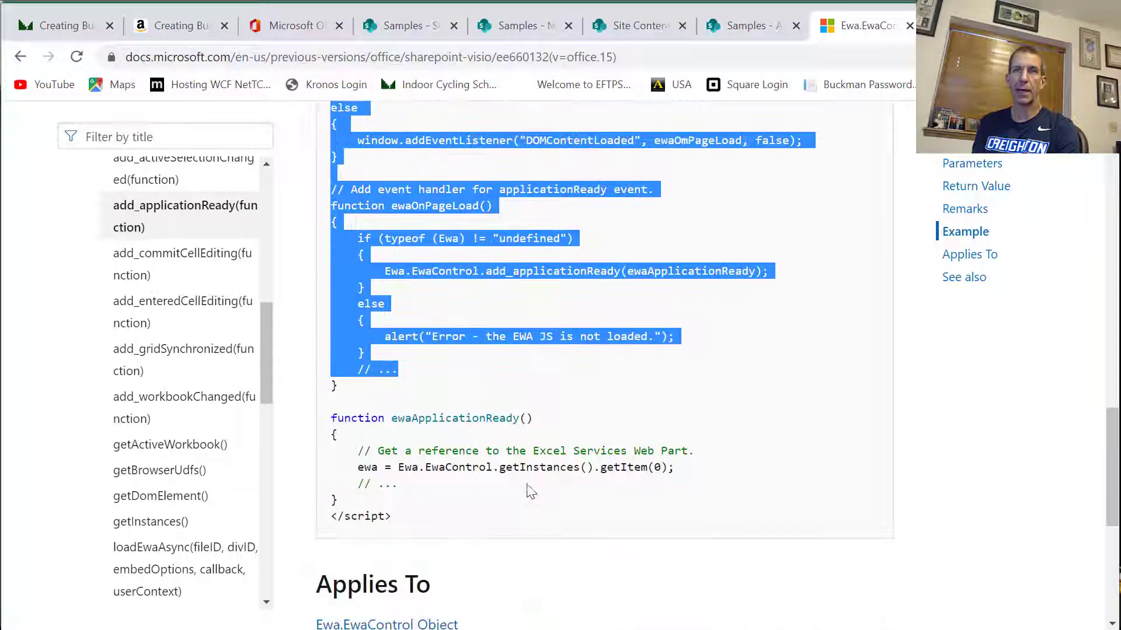
pyautogui.click(379, 470)
pyautogui.moveTo(355, 471); pyautogui.dragTo(693, 473)
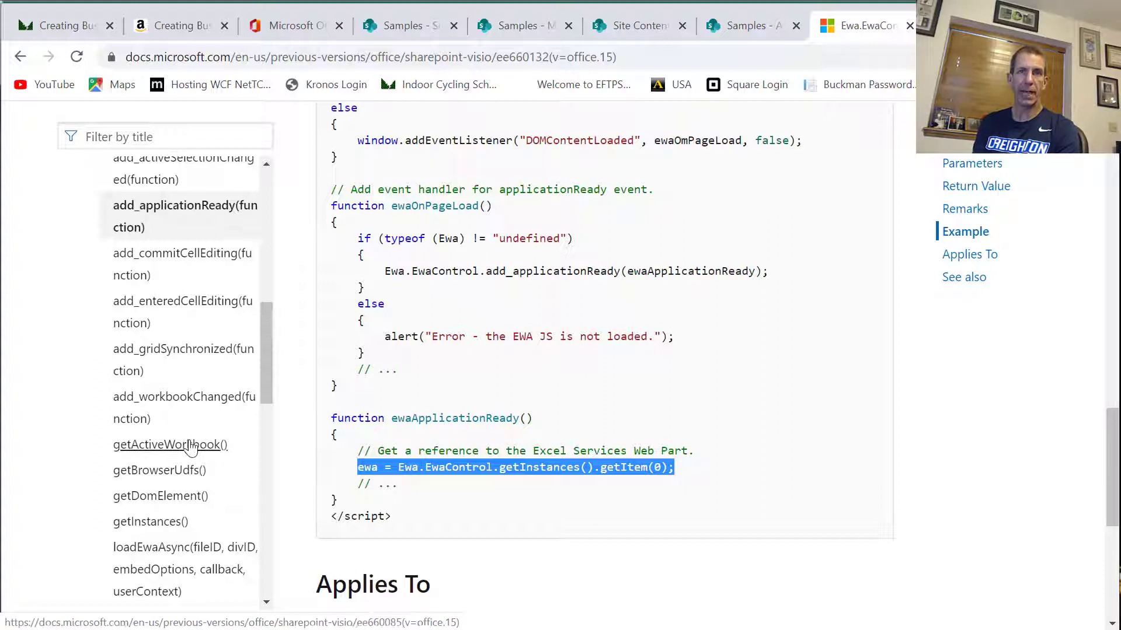
pyautogui.moveTo(255, 376); pyautogui.dragTo(287, 485)
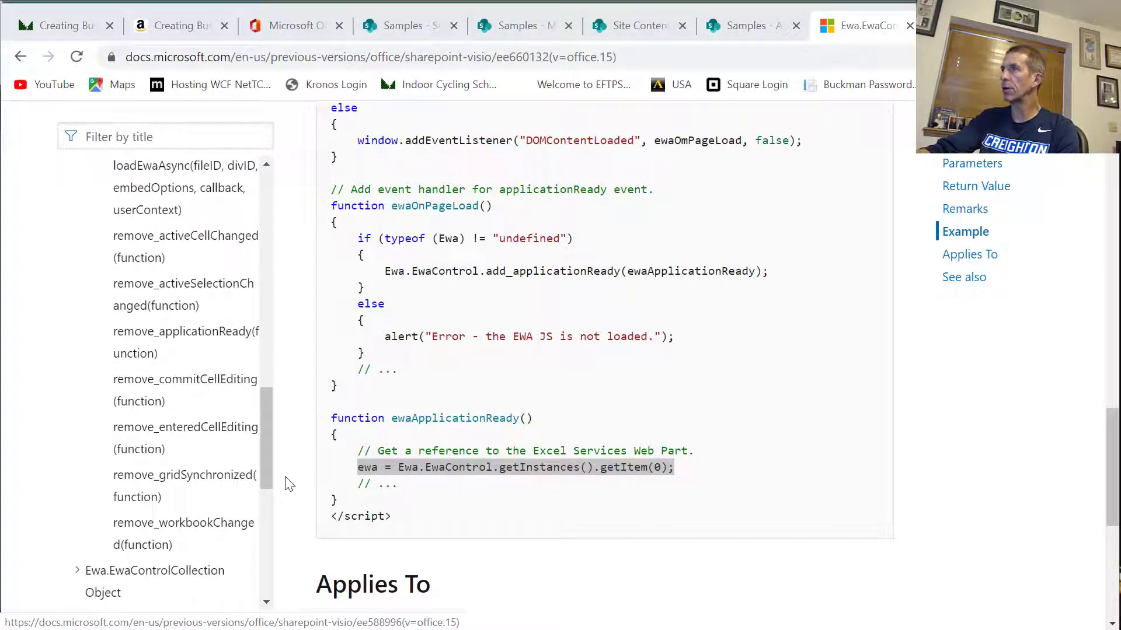
# - Back in Script1.js, highlight the two global variable declarations and every use of ewaOnPageLoad
pyautogui.hotkey('alt', 'Tab')
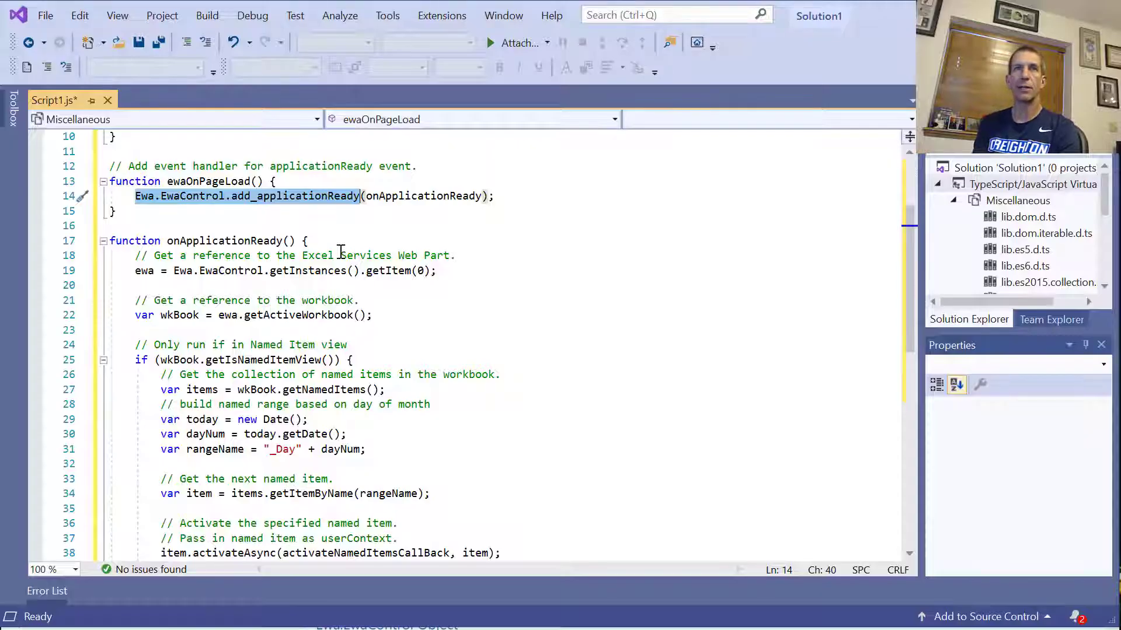
pyautogui.click(343, 255)
pyautogui.scroll(3, 345, 255)
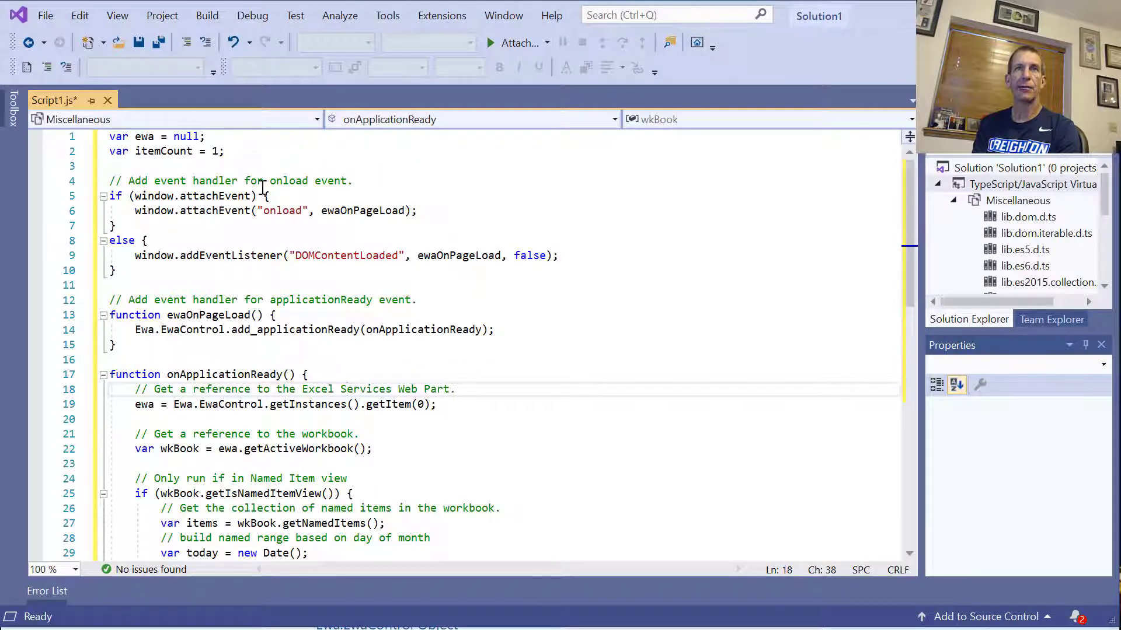
pyautogui.moveTo(110, 136); pyautogui.dragTo(225, 155)
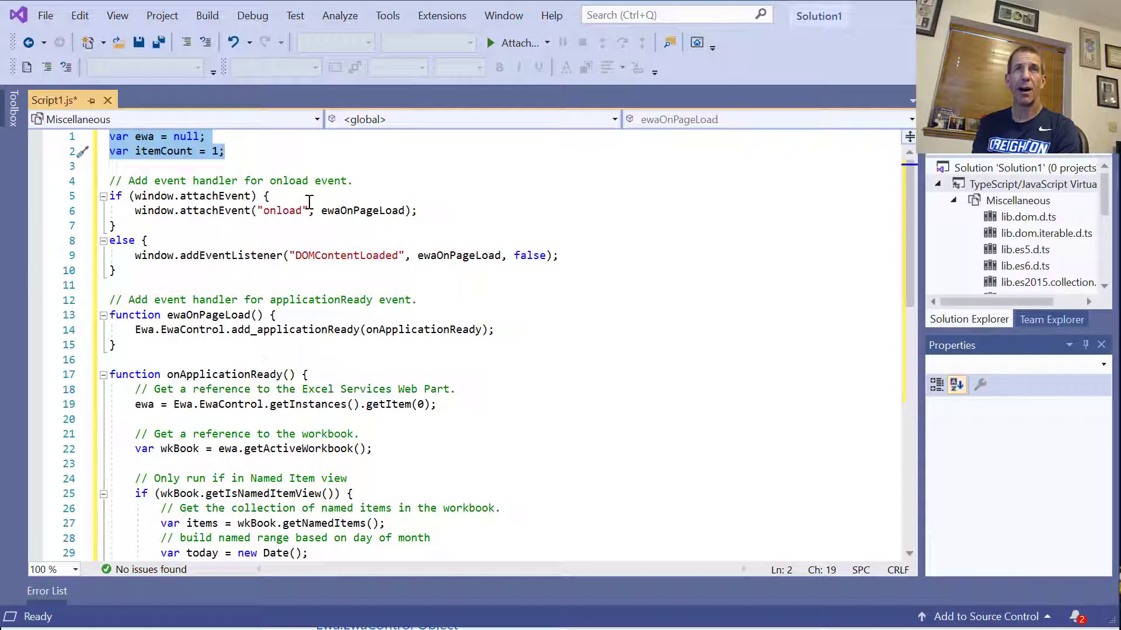
pyautogui.doubleClick(322, 211)
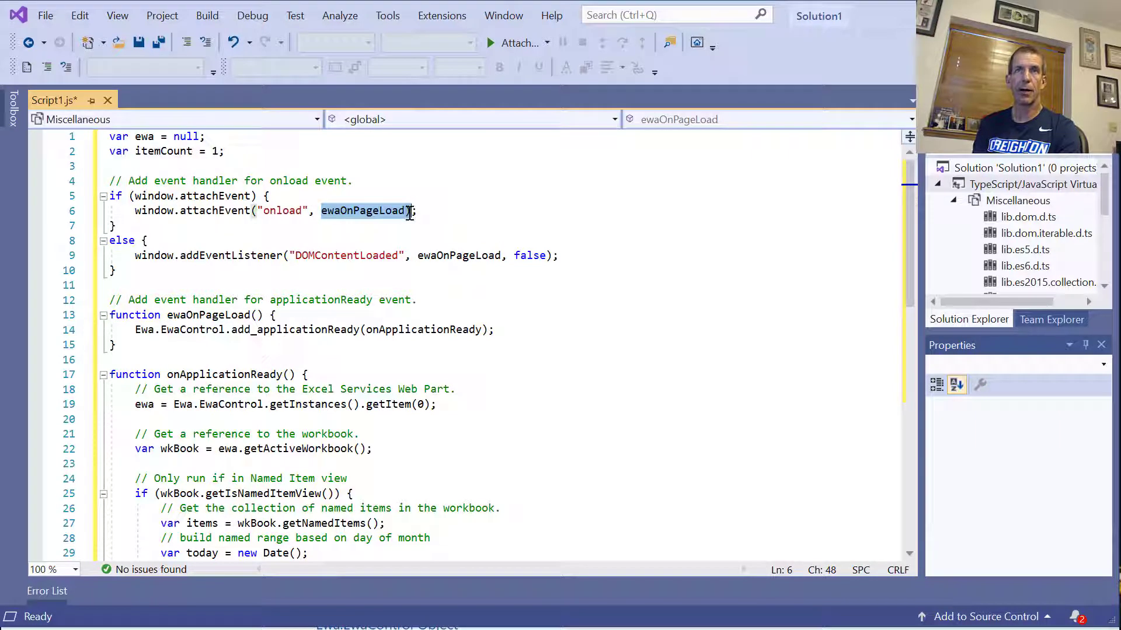
pyautogui.moveTo(410, 211); pyautogui.dragTo(404, 212)
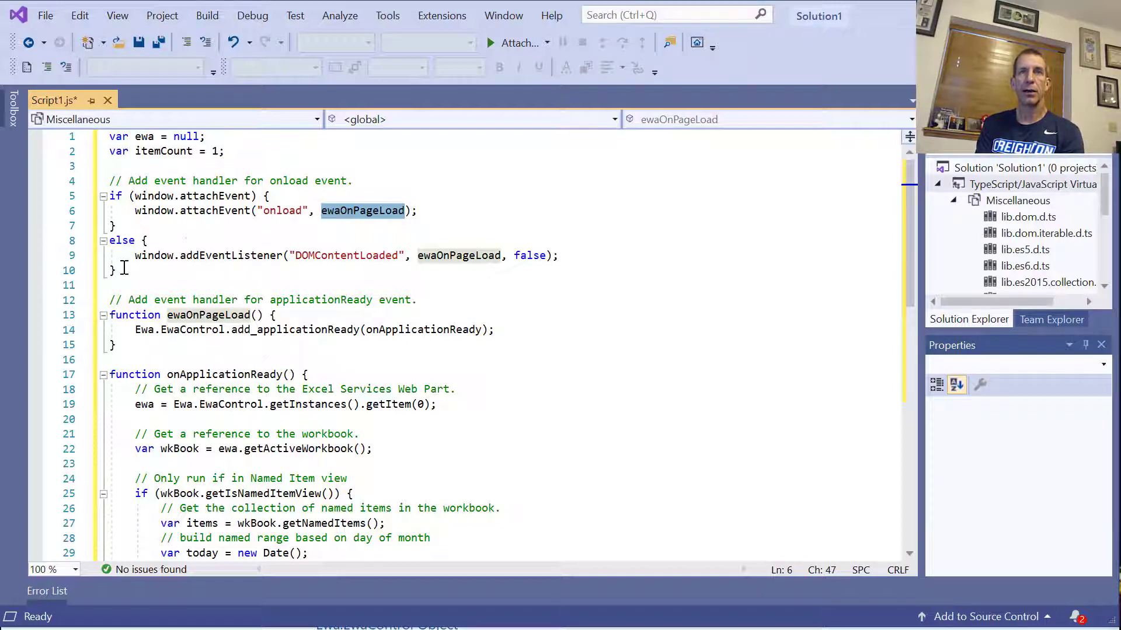
# - Trace the attachEvent and addEventListener hookups, then highlight the ewaOnPageLoad function on lines 13-15
pyautogui.moveTo(128, 255); pyautogui.dragTo(375, 239)
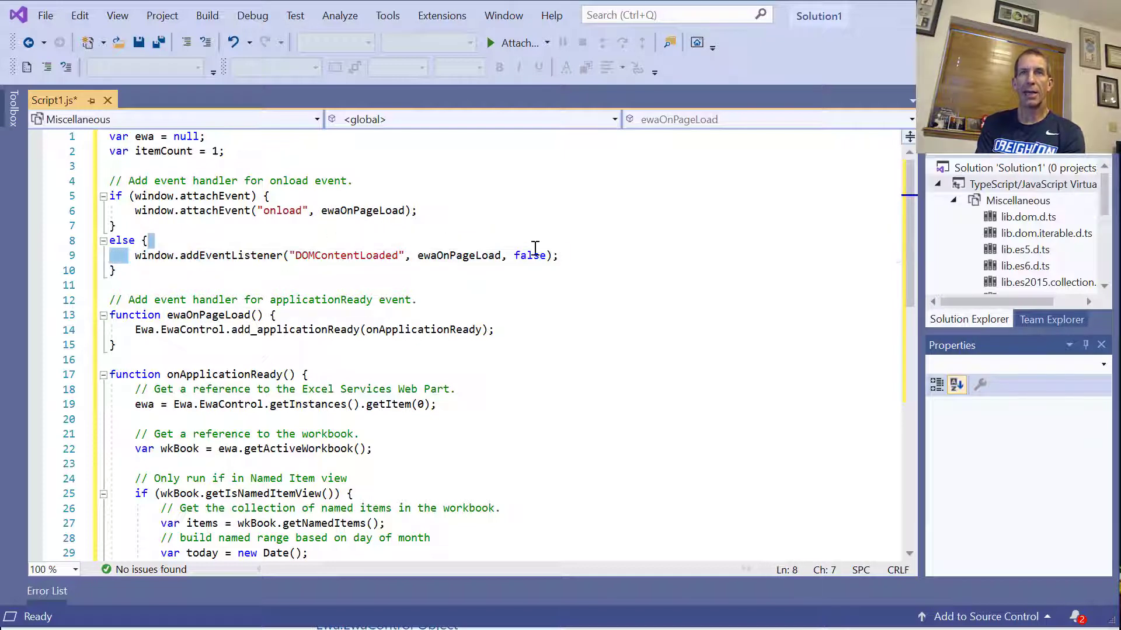
pyautogui.moveTo(538, 248); pyautogui.dragTo(568, 255)
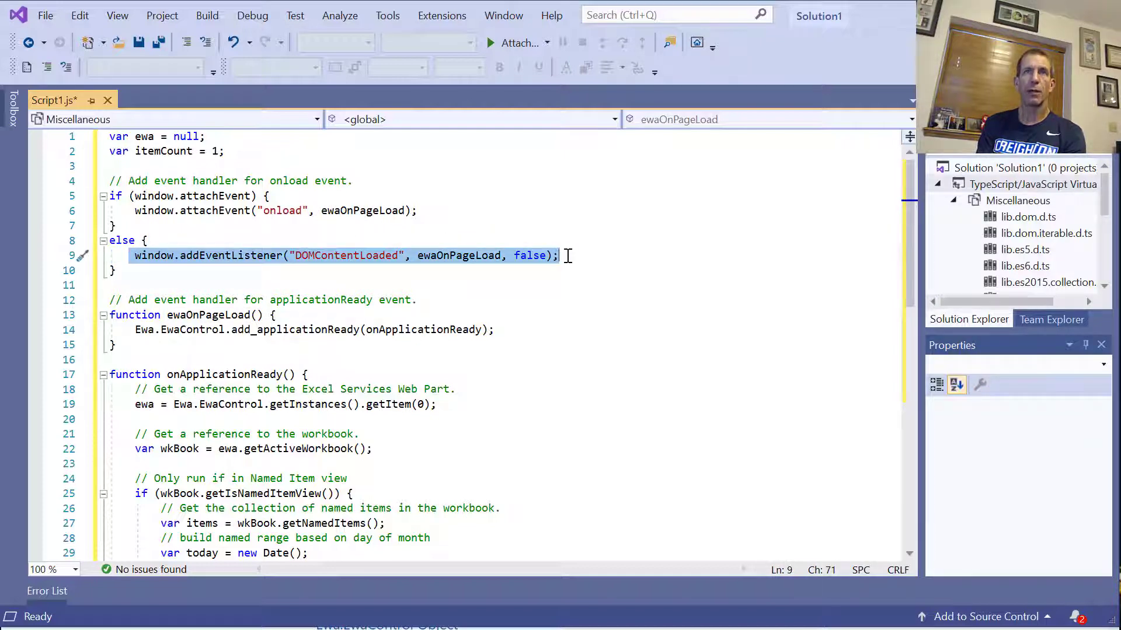
pyautogui.click(567, 256)
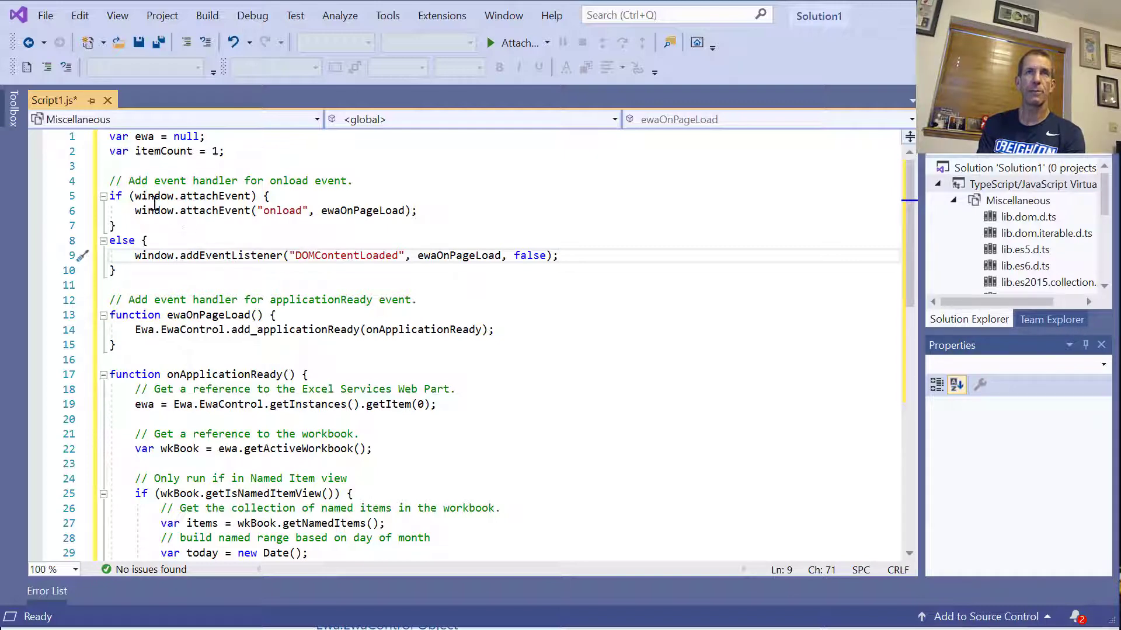
pyautogui.moveTo(178, 200)
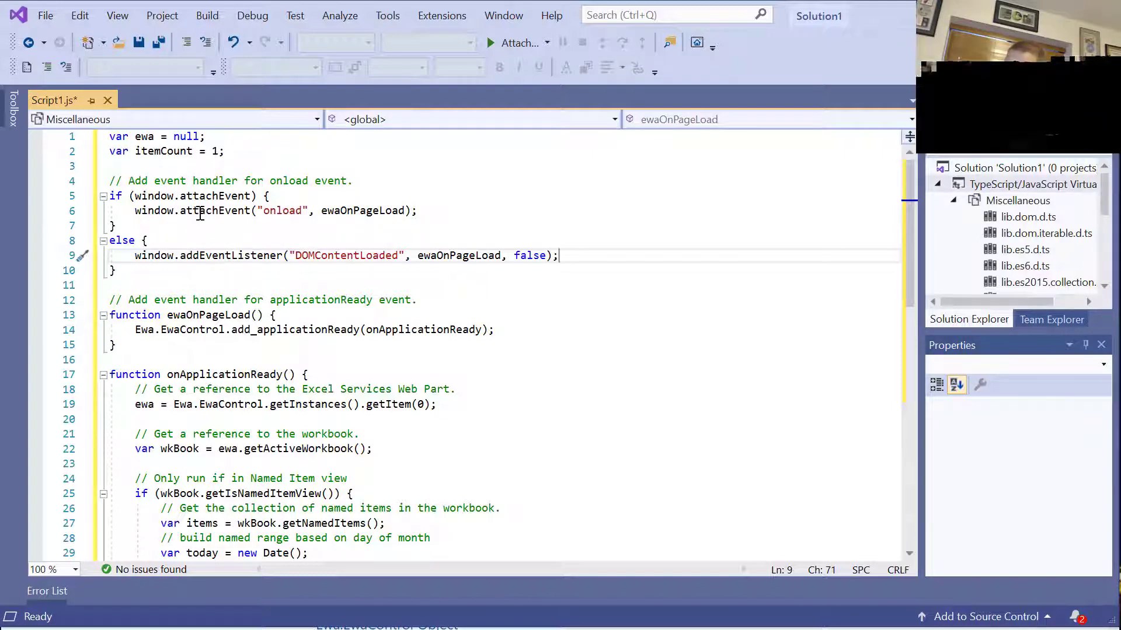
pyautogui.click(204, 212)
pyautogui.doubleClick(204, 212)
pyautogui.doubleClick(229, 256)
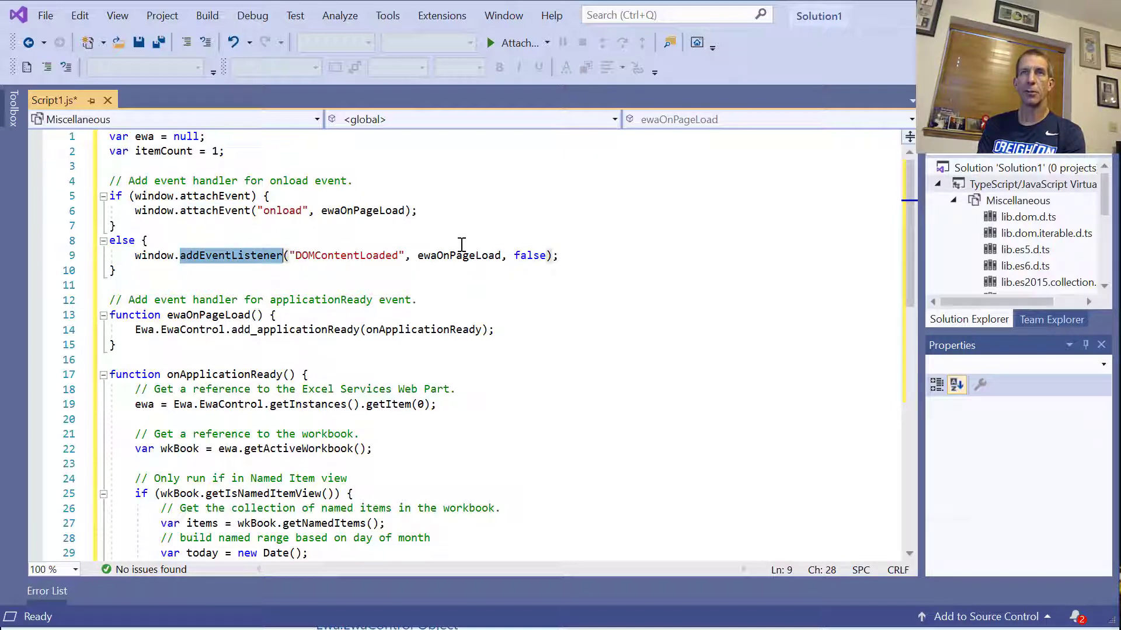
pyautogui.moveTo(109, 316); pyautogui.dragTo(165, 345)
pyautogui.click(141, 330)
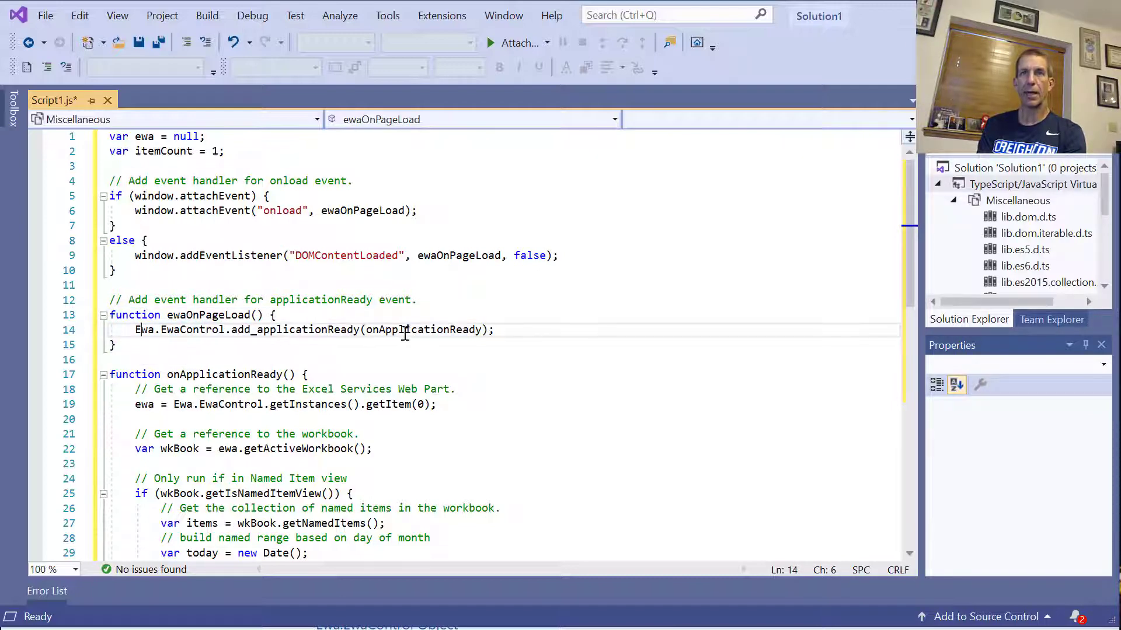
pyautogui.click(406, 330)
pyautogui.doubleClick(407, 330)
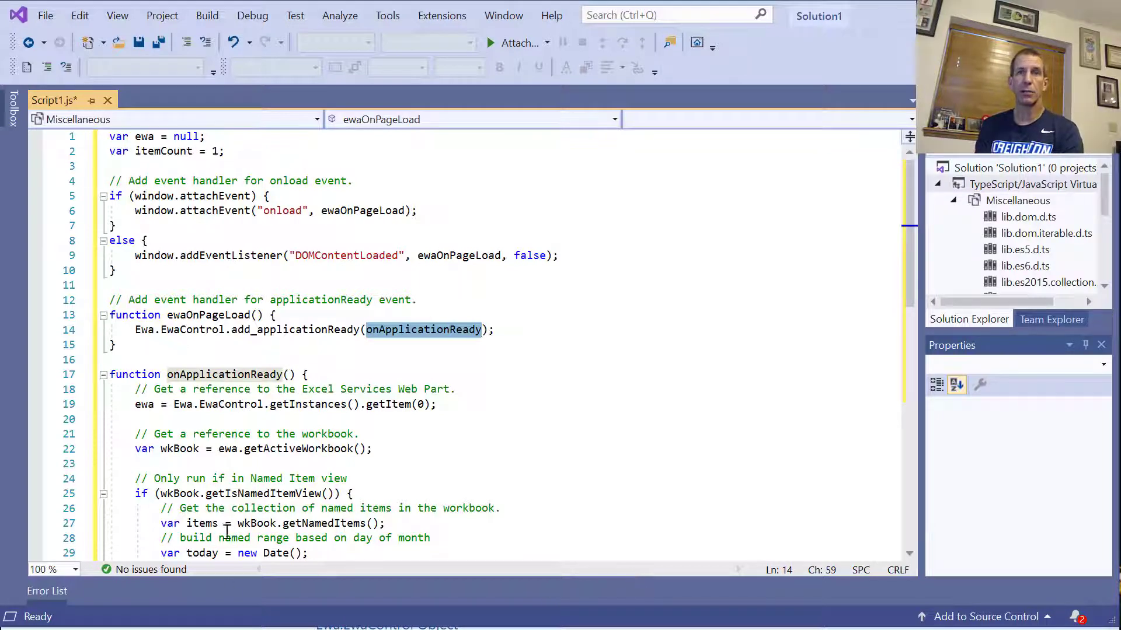
pyautogui.scroll(-1, 282, 431)
pyautogui.click(270, 390)
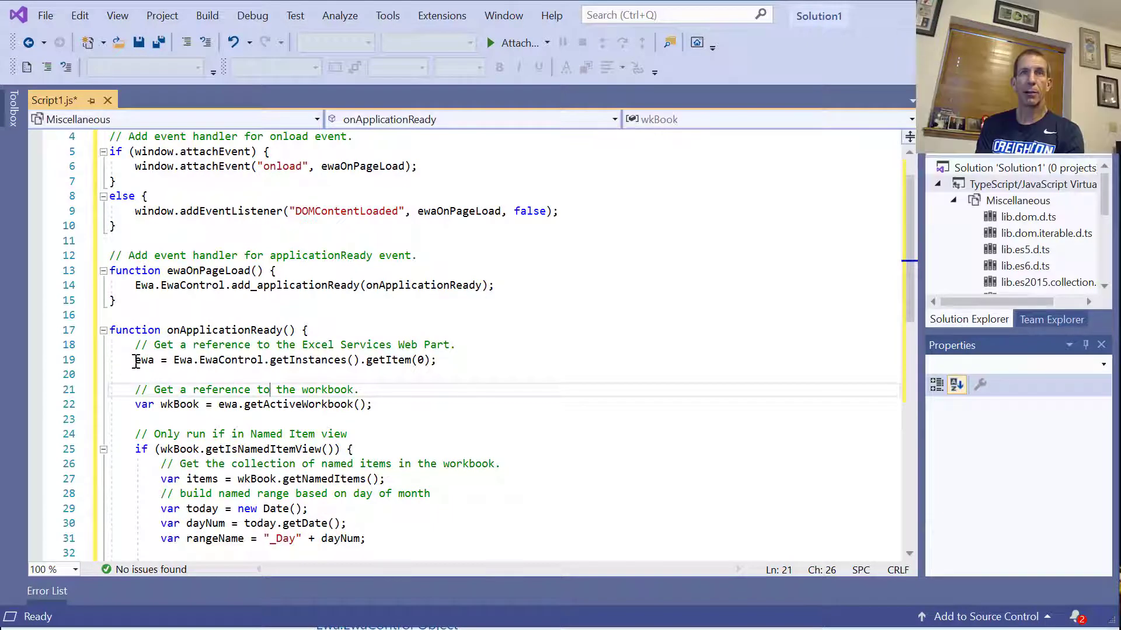
pyautogui.moveTo(135, 361); pyautogui.dragTo(459, 365)
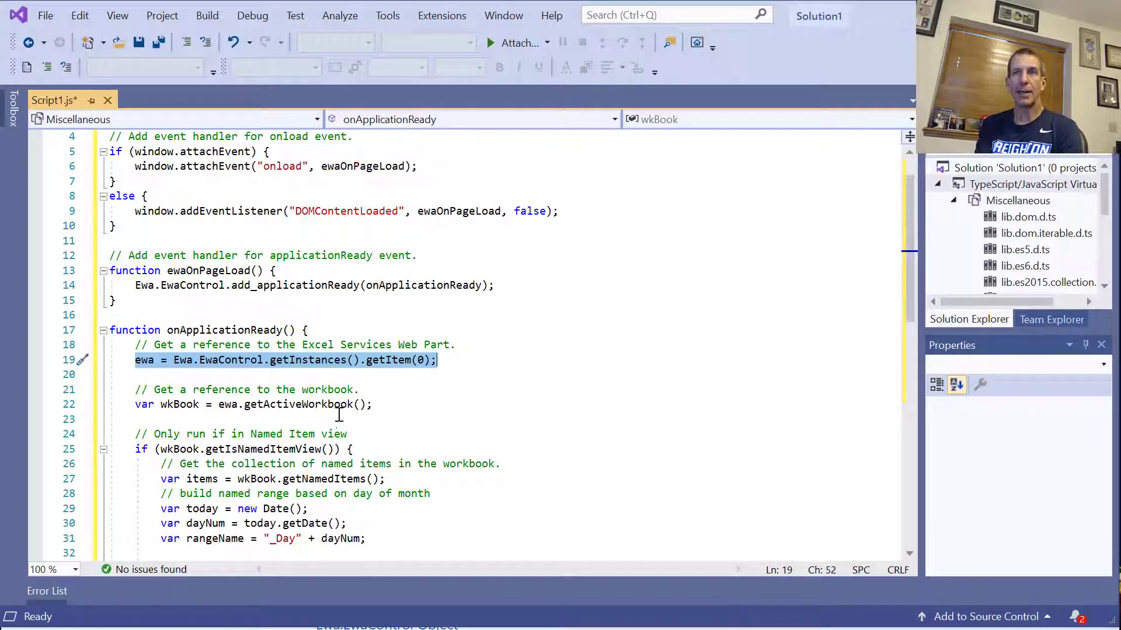
pyautogui.click(422, 366)
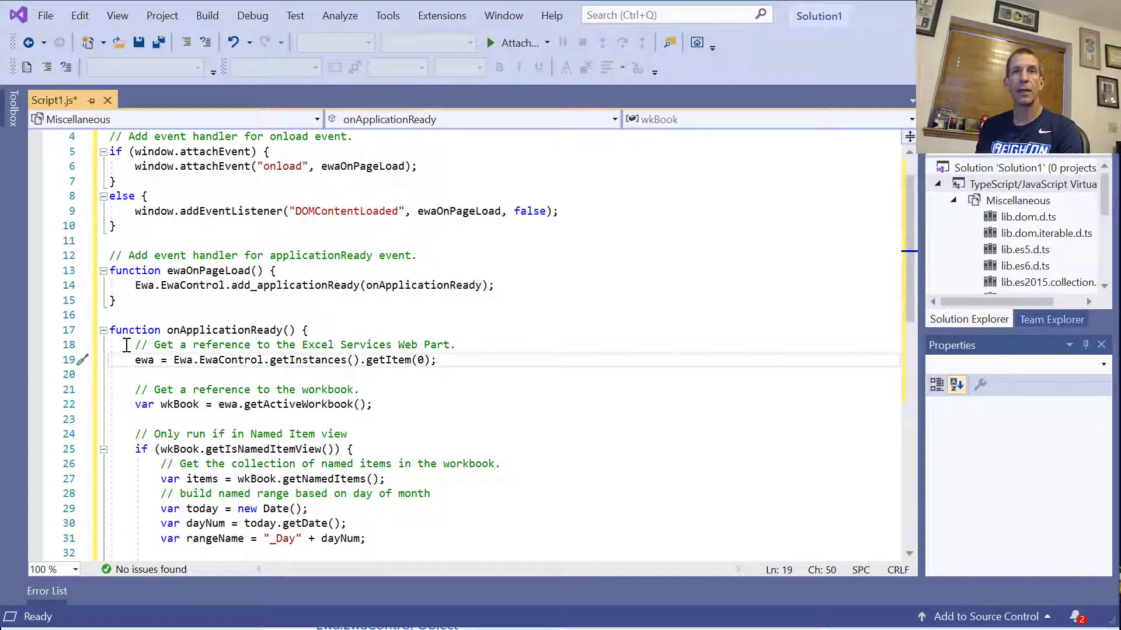
pyautogui.scroll(-1, 126, 345)
pyautogui.moveTo(133, 360); pyautogui.dragTo(400, 357)
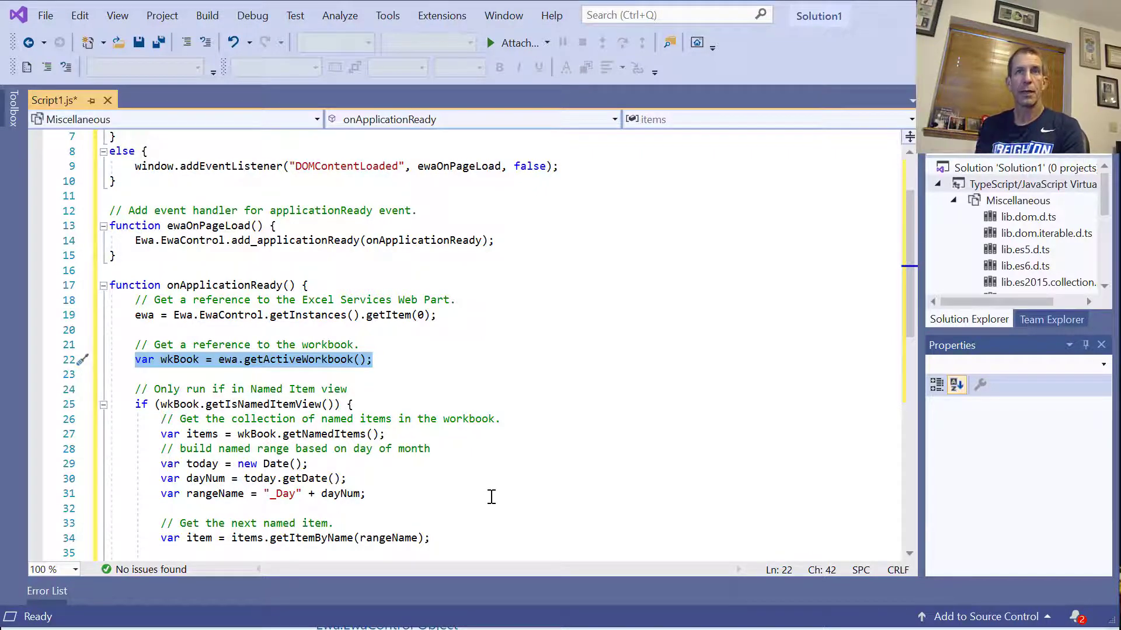
pyautogui.scroll(-1, 246, 379)
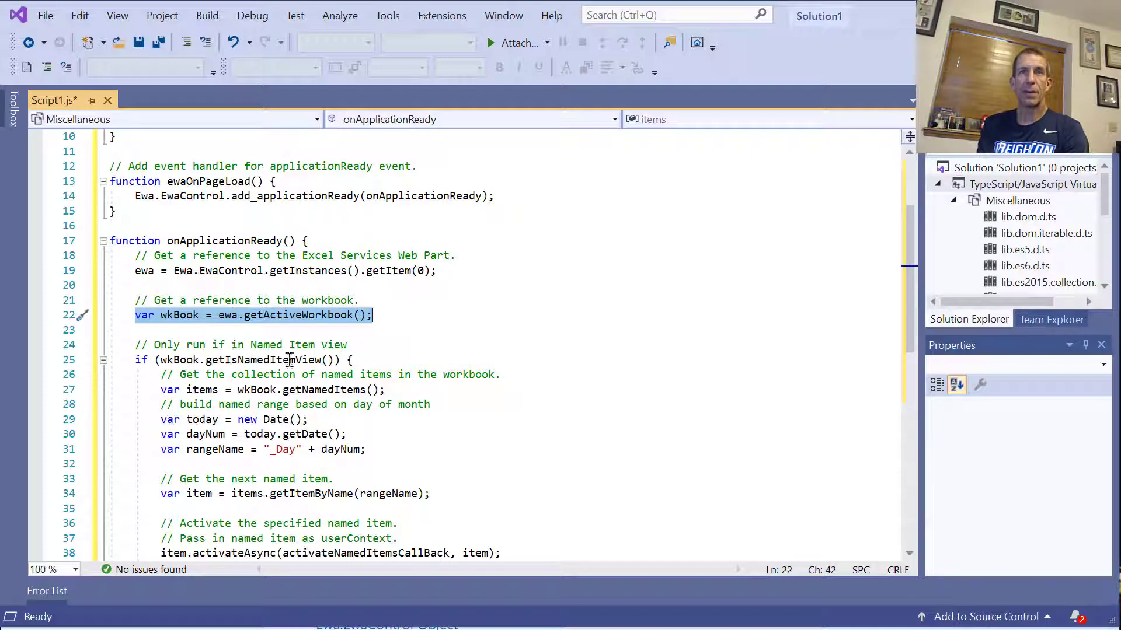
pyautogui.doubleClick(246, 360)
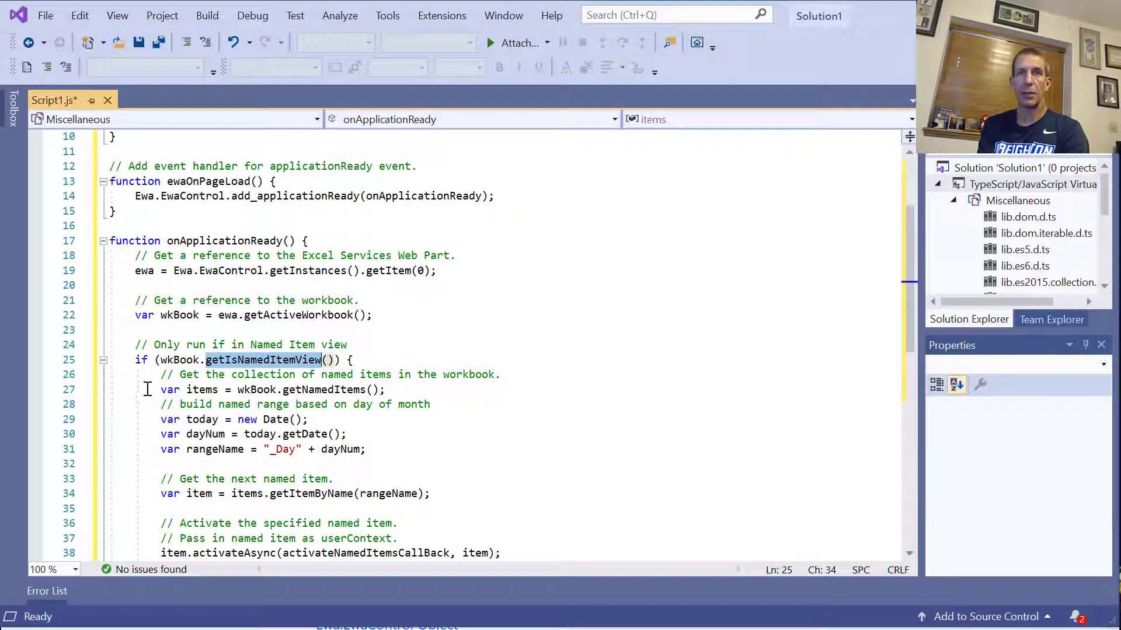
pyautogui.moveTo(164, 390); pyautogui.dragTo(412, 446)
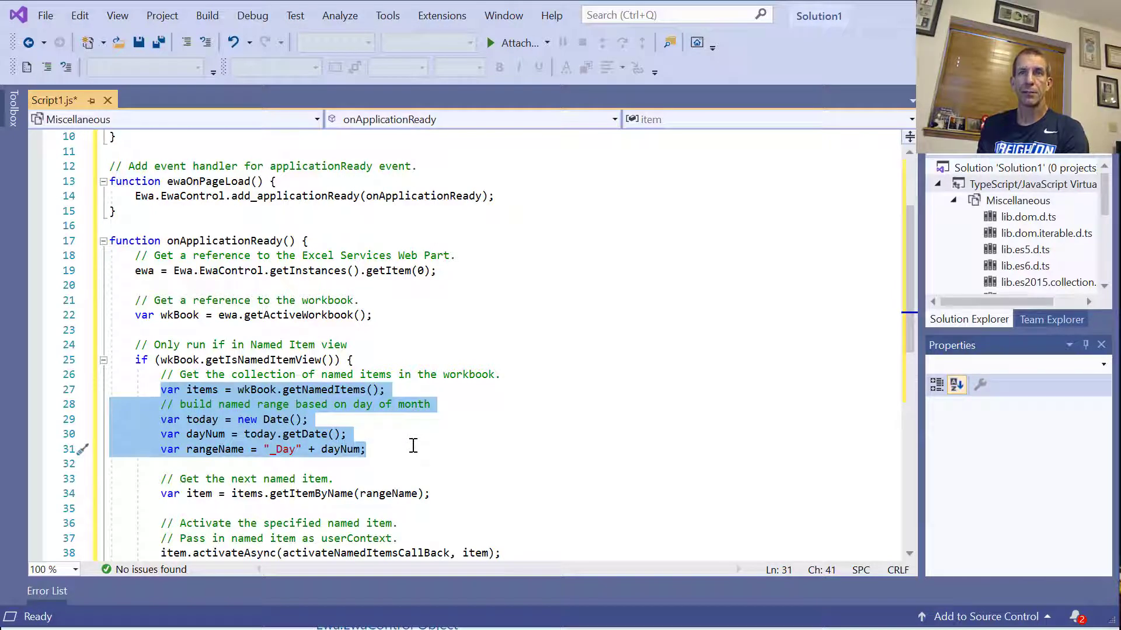
pyautogui.moveTo(413, 446); pyautogui.dragTo(364, 388)
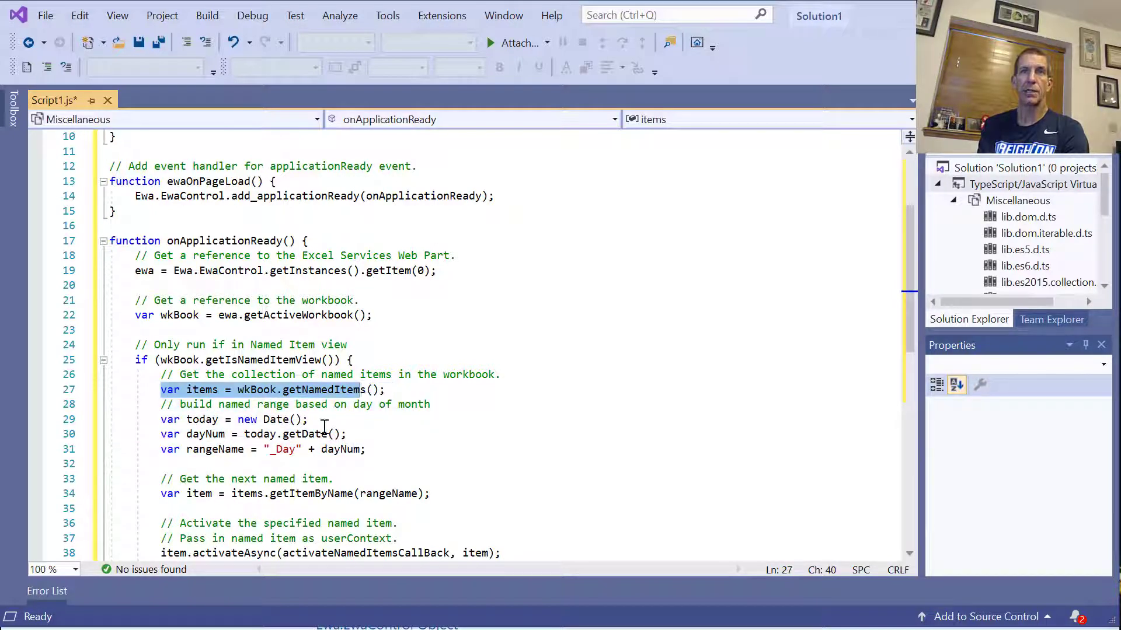
pyautogui.click(324, 426)
pyautogui.moveTo(155, 419); pyautogui.dragTo(373, 445)
pyautogui.click(374, 445)
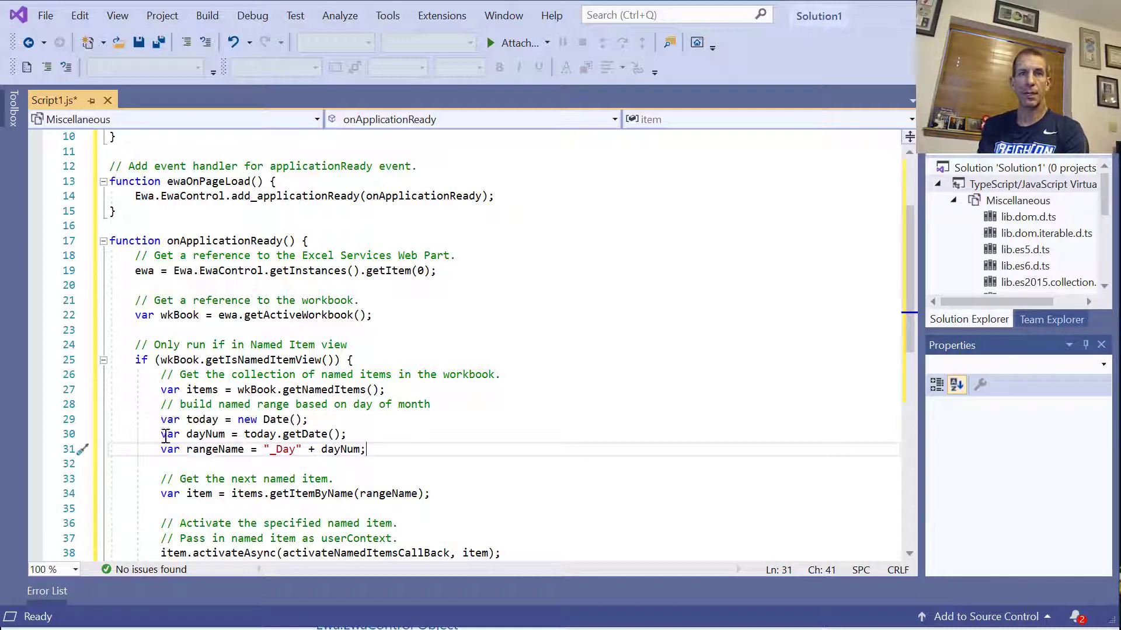
pyautogui.moveTo(166, 436); pyautogui.dragTo(348, 434)
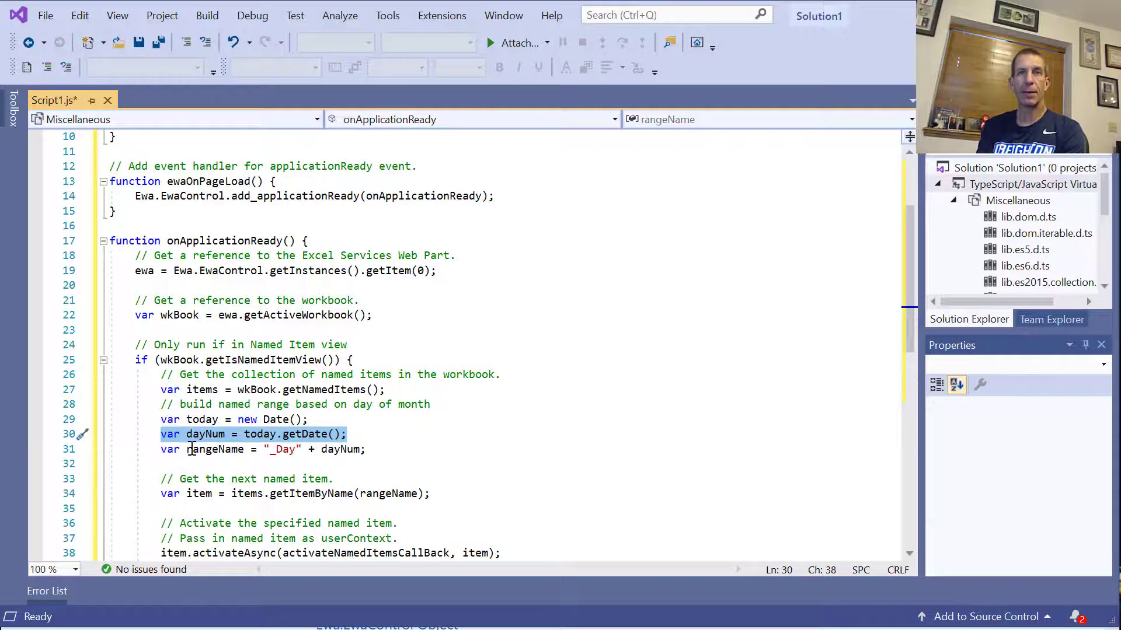
pyautogui.moveTo(187, 449); pyautogui.dragTo(297, 451)
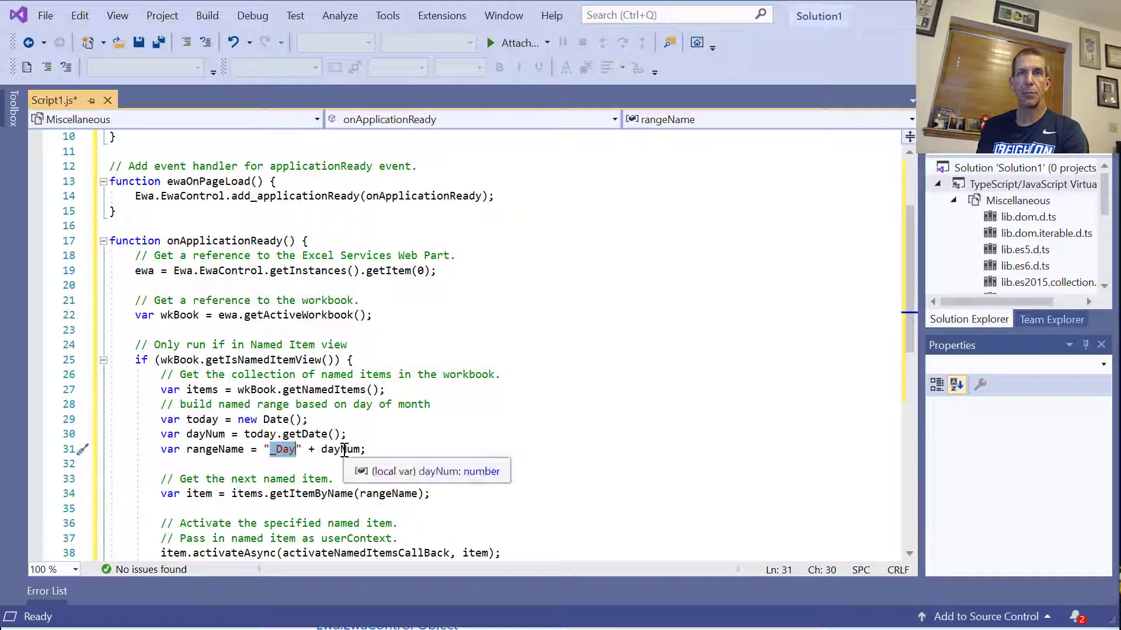
pyautogui.click(382, 438)
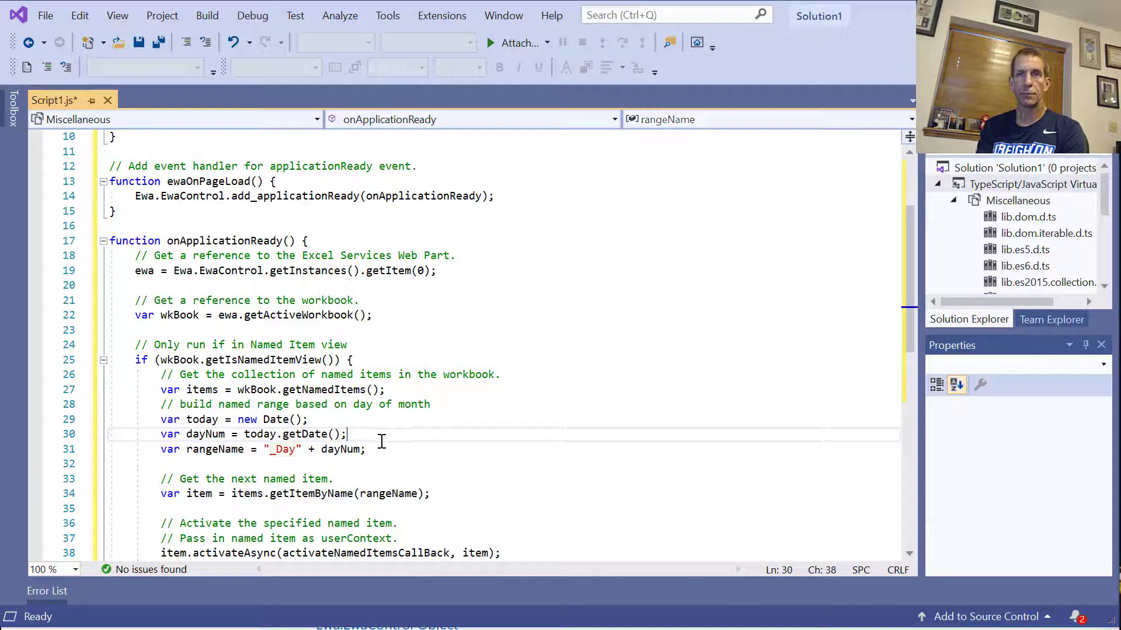
# - Scroll through the rest of Script1.js, highlighting every use of the item variable
pyautogui.scroll(-1, 381, 442)
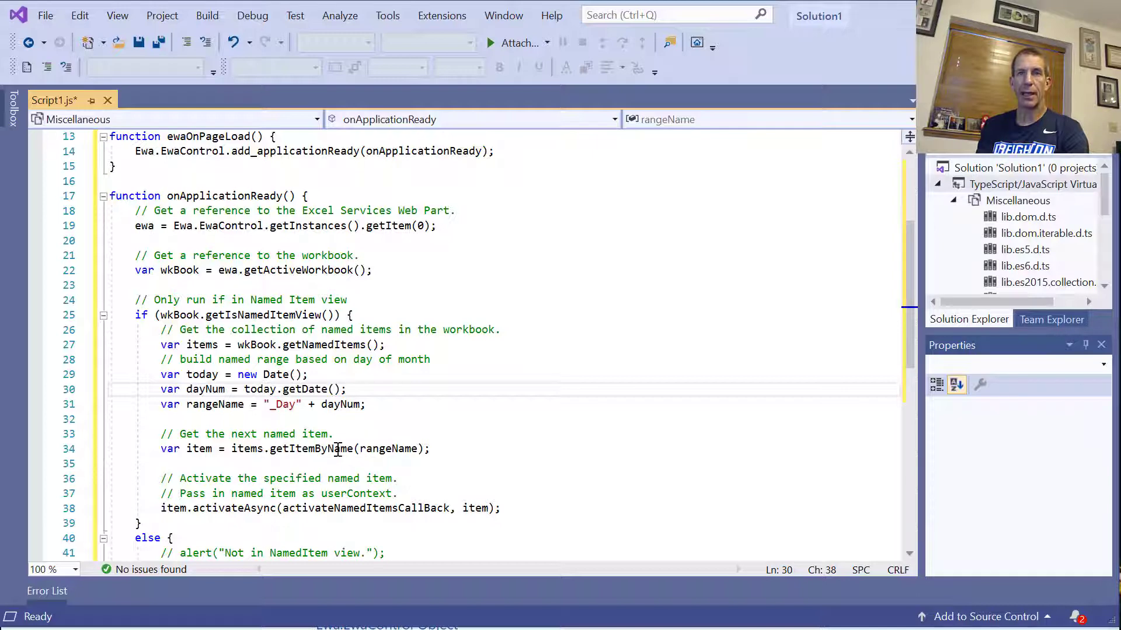
pyautogui.click(186, 450)
pyautogui.scroll(-1, 392, 454)
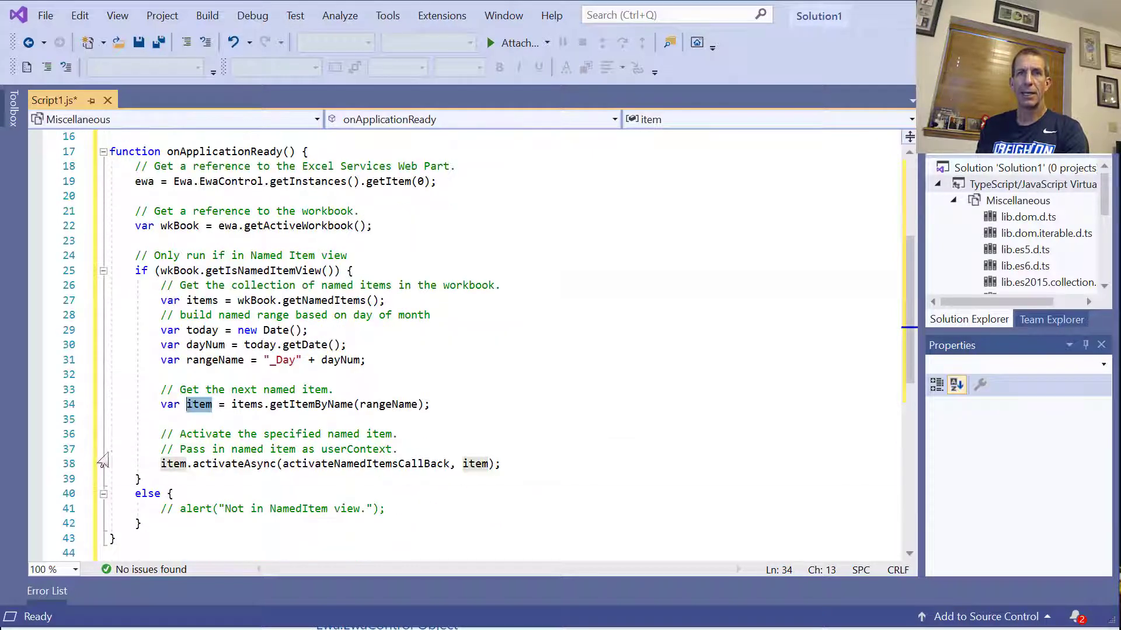
pyautogui.scroll(-1, 426, 454)
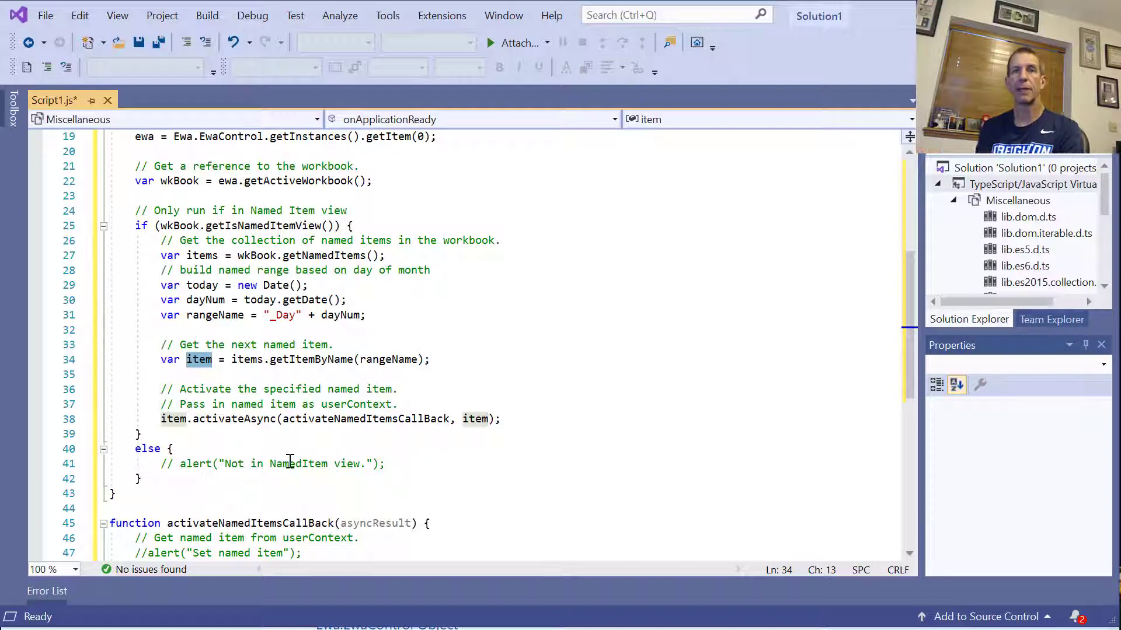
pyautogui.scroll(-1, 181, 411)
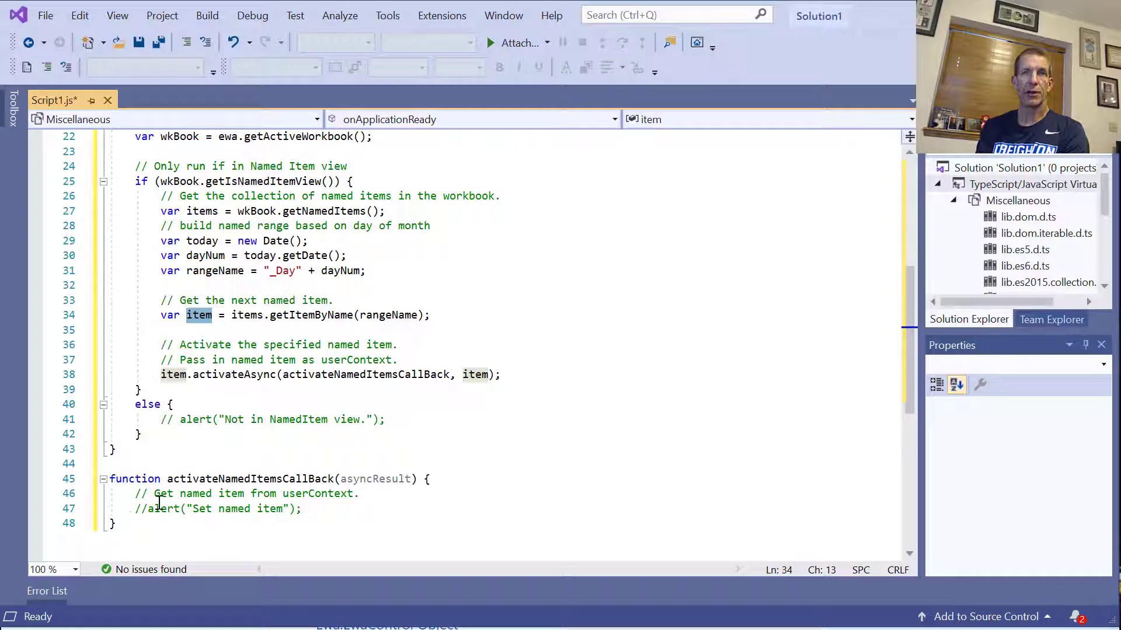
pyautogui.scroll(4, 161, 502)
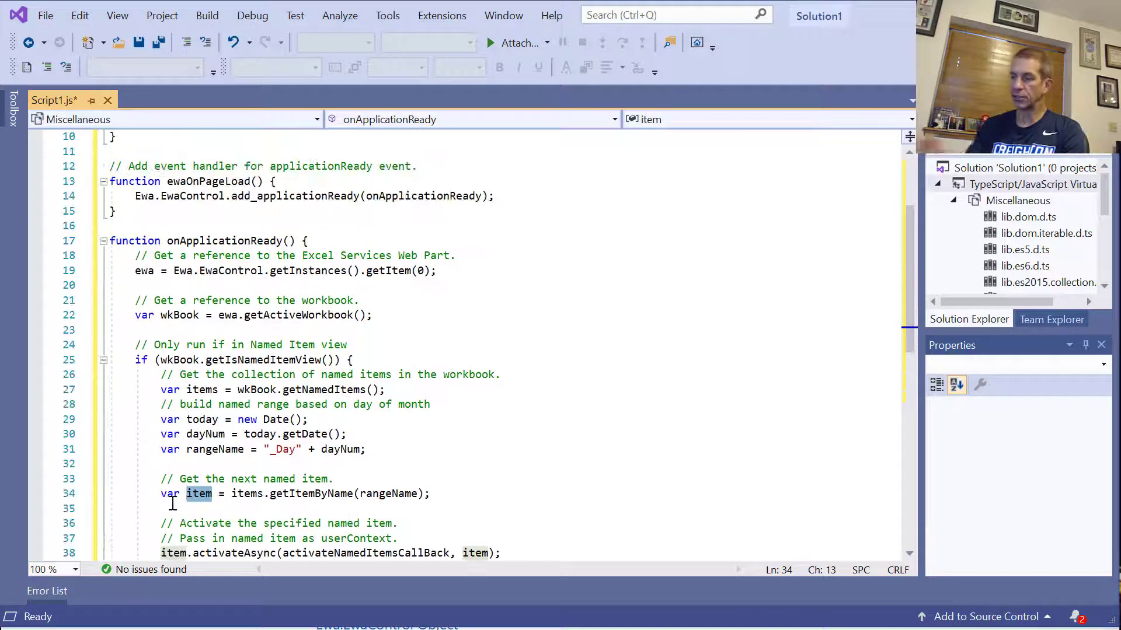
# - Select the add_applicationReady call on line 14 and switch back to the browser's Docs page
pyautogui.press('alt')
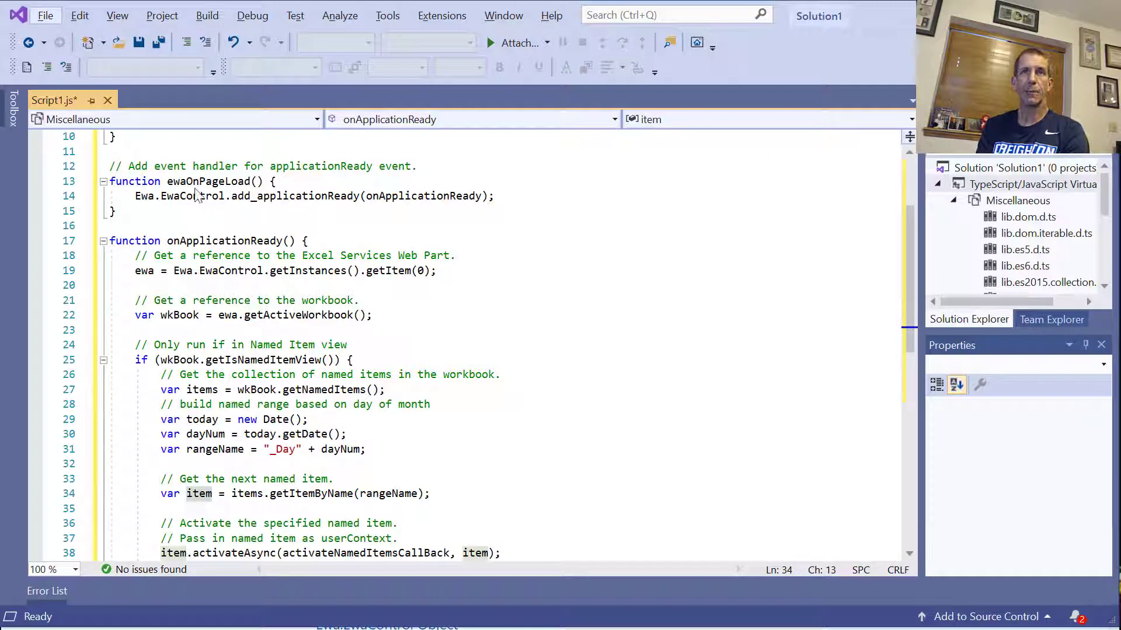
pyautogui.click(251, 197)
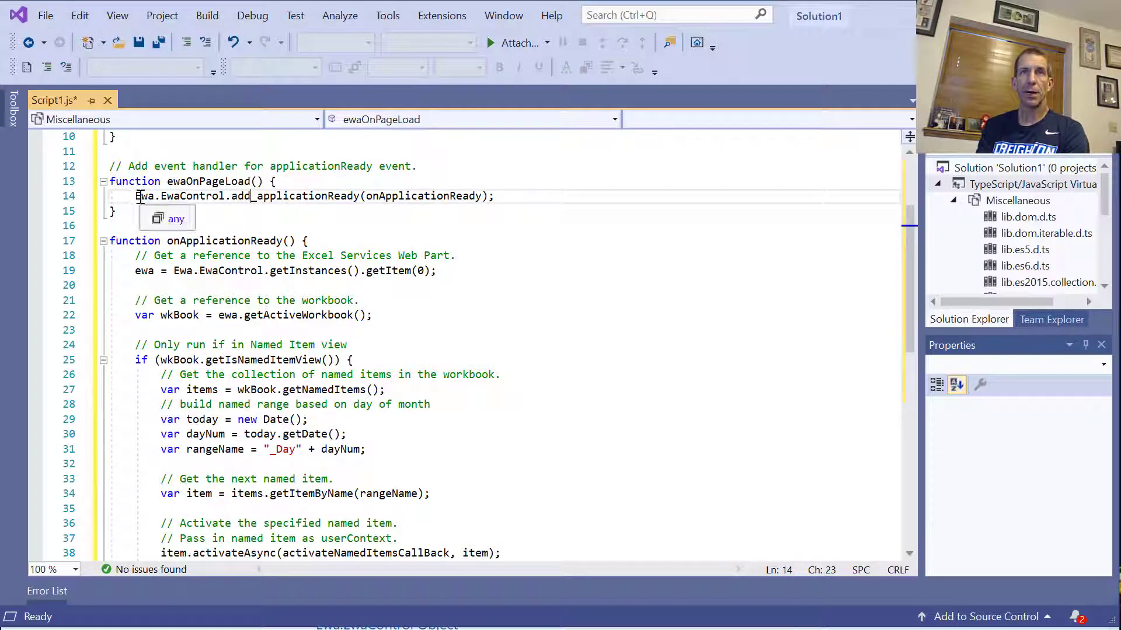
pyautogui.moveTo(135, 196); pyautogui.dragTo(359, 196)
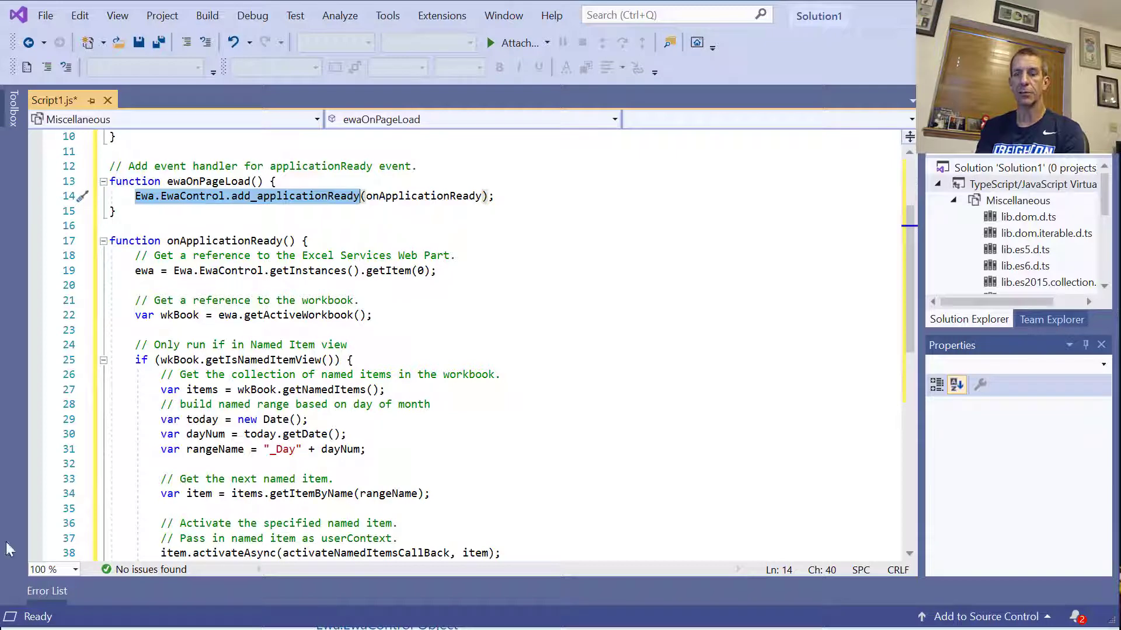
pyautogui.hotkey('alt', 'Tab')
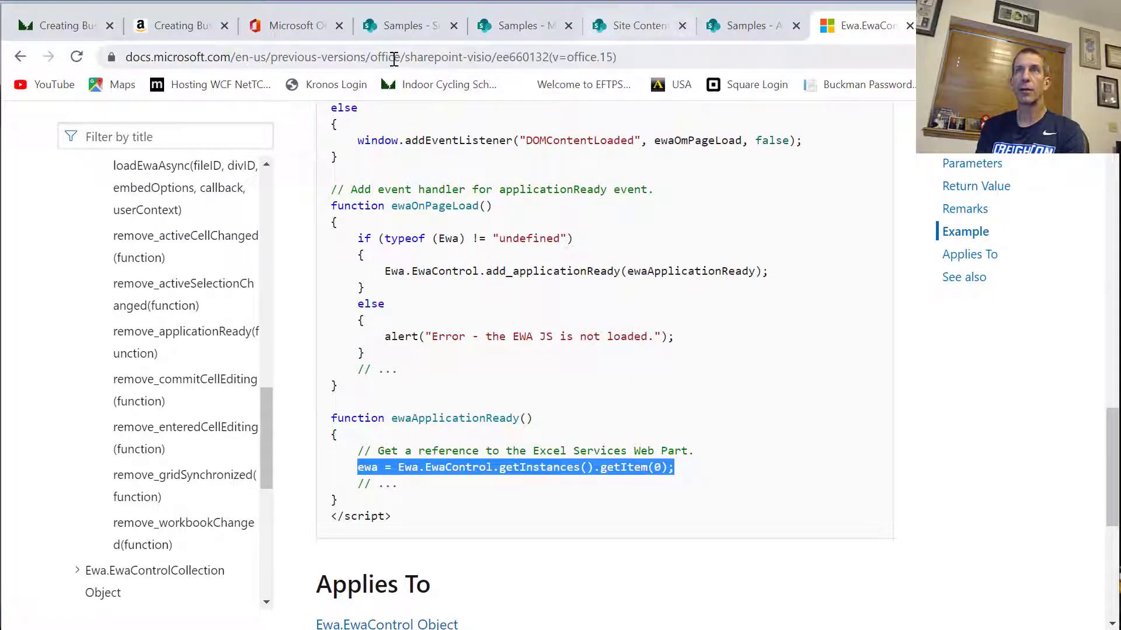
# - Switch to the Mitchell Hall Menu tab and reload the page
pyautogui.click(747, 26)
pyautogui.click(640, 29)
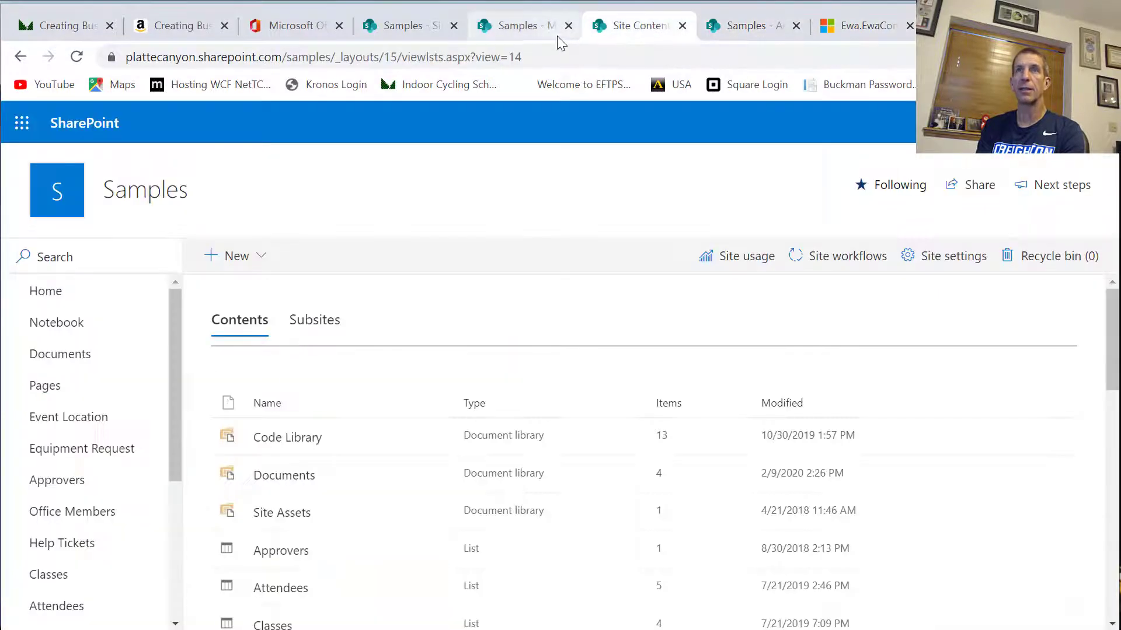
pyautogui.click(540, 35)
pyautogui.scroll(-3, 608, 288)
pyautogui.scroll(3, 564, 204)
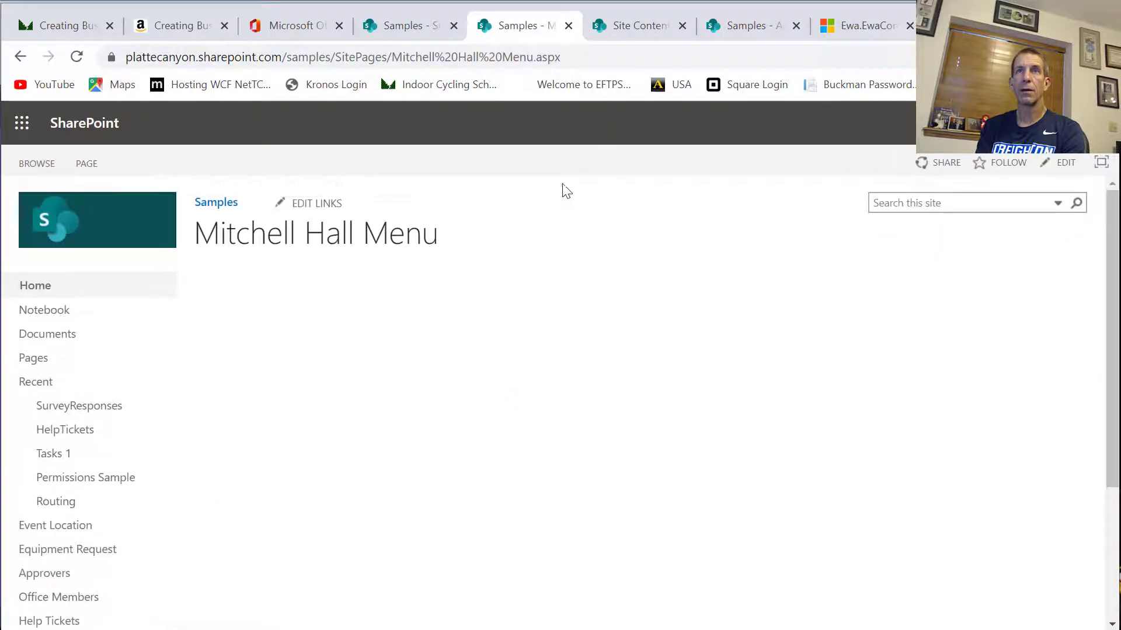
pyautogui.click(594, 59)
pyautogui.press('Return')
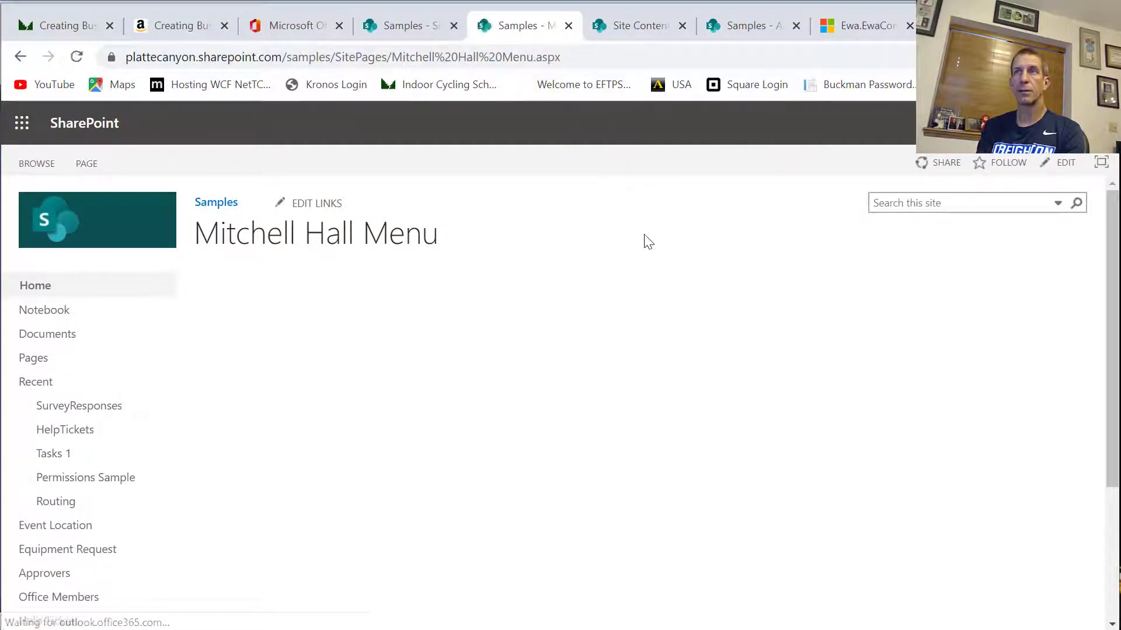
pyautogui.scroll(-3, 648, 248)
pyautogui.scroll(3, 648, 248)
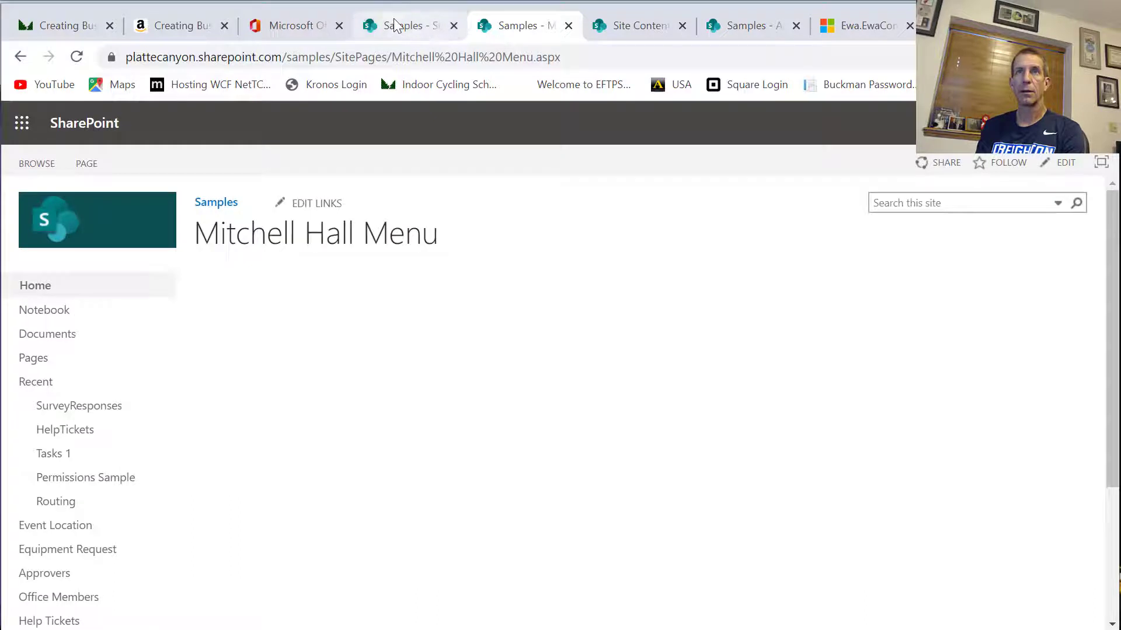
# - Open Mitchell Hall Menu.aspx from Site Pages in a new tab, then return to Site Pages
pyautogui.click(395, 25)
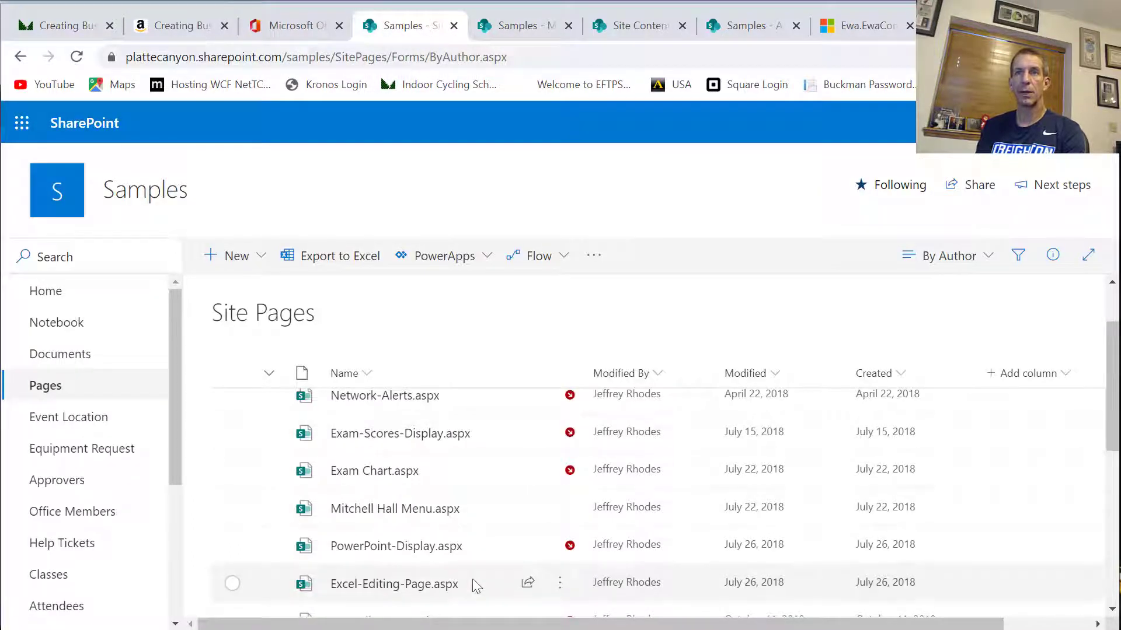
pyautogui.click(376, 508)
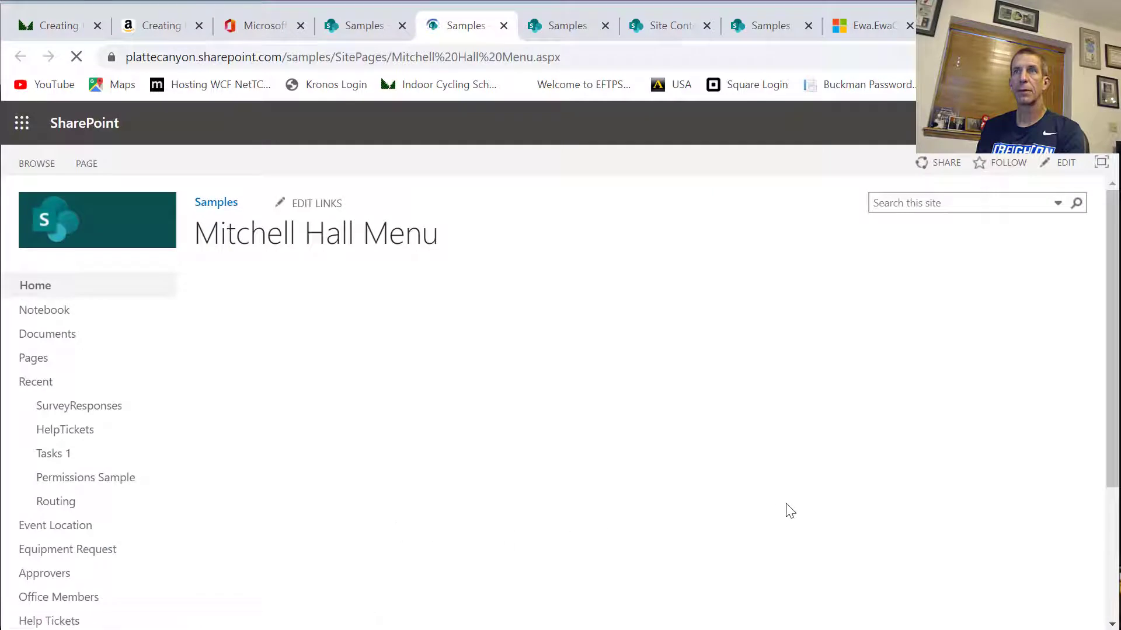
pyautogui.scroll(-3, 786, 510)
pyautogui.scroll(3, 790, 512)
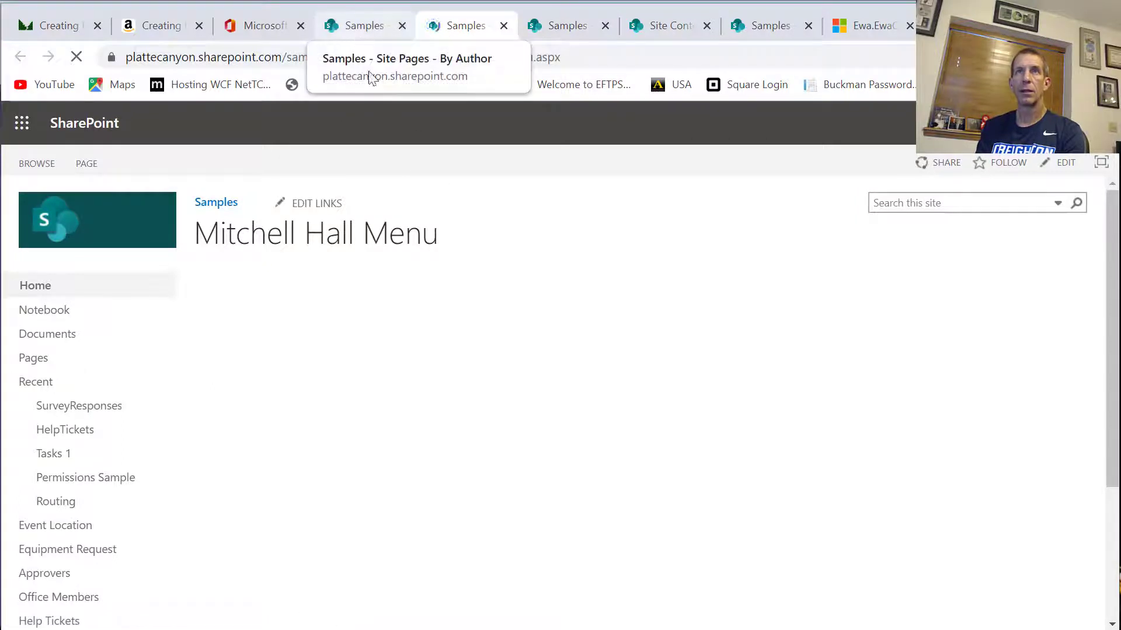
pyautogui.click(376, 27)
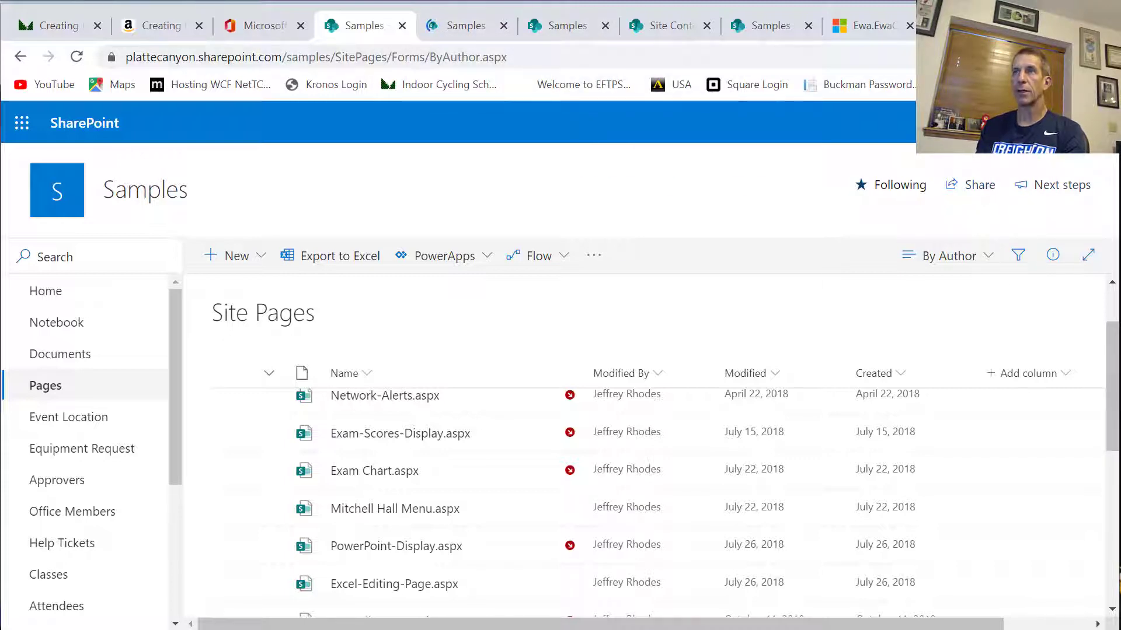
# - Start a new site page, then discard it by choosing Pages and Leave
pyautogui.click(1099, 122)
pyautogui.click(882, 251)
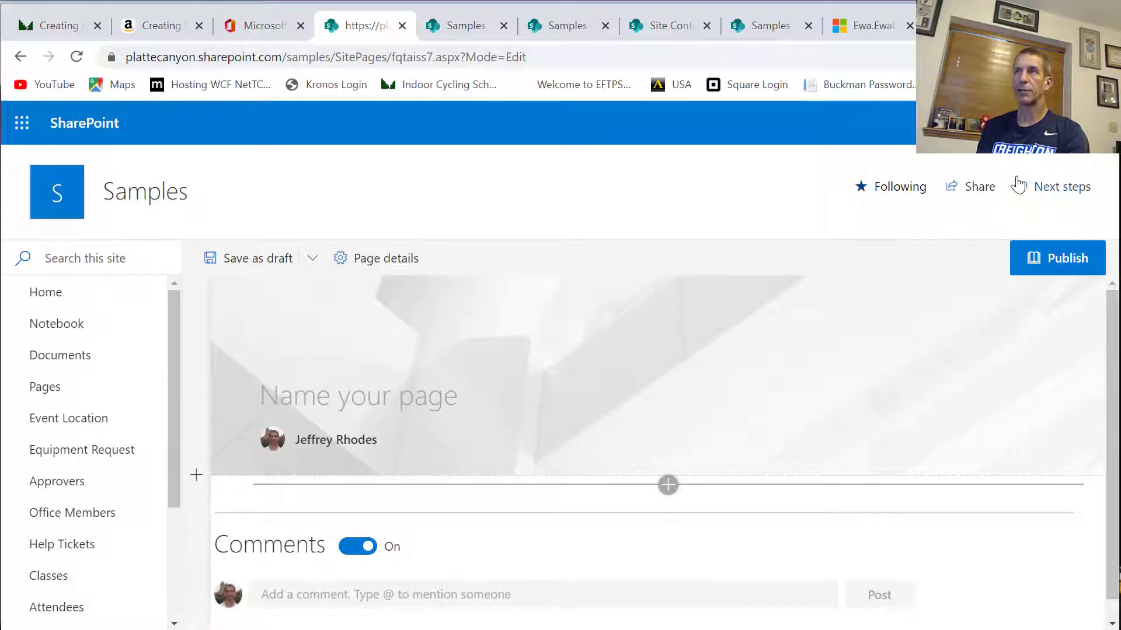
pyautogui.click(1047, 123)
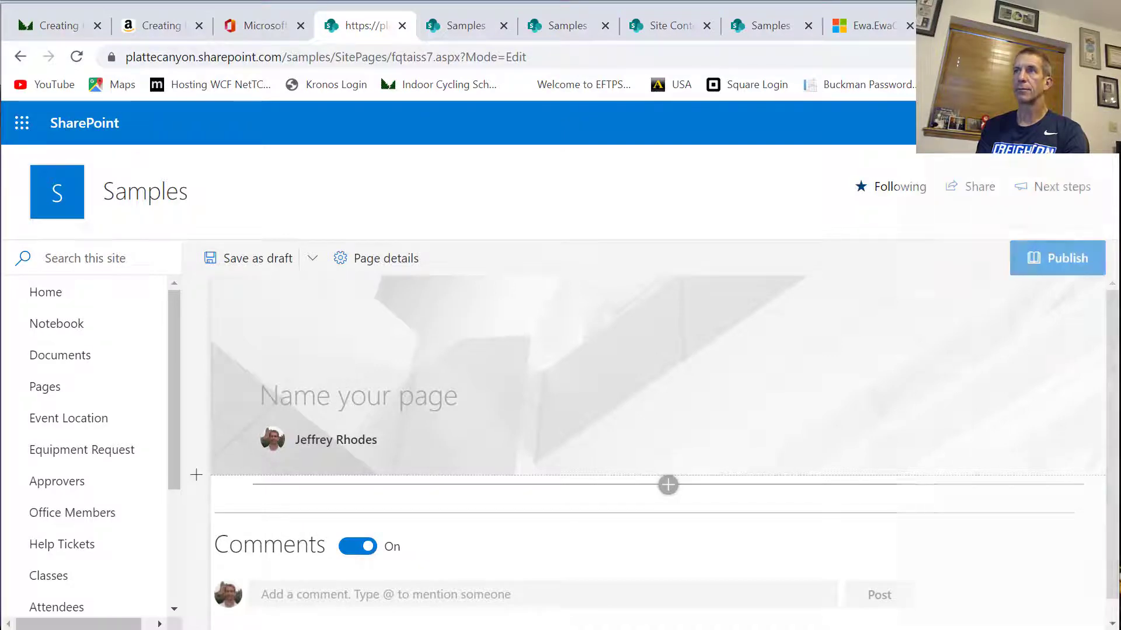
pyautogui.scroll(-2, 128, 424)
pyautogui.scroll(2, 82, 350)
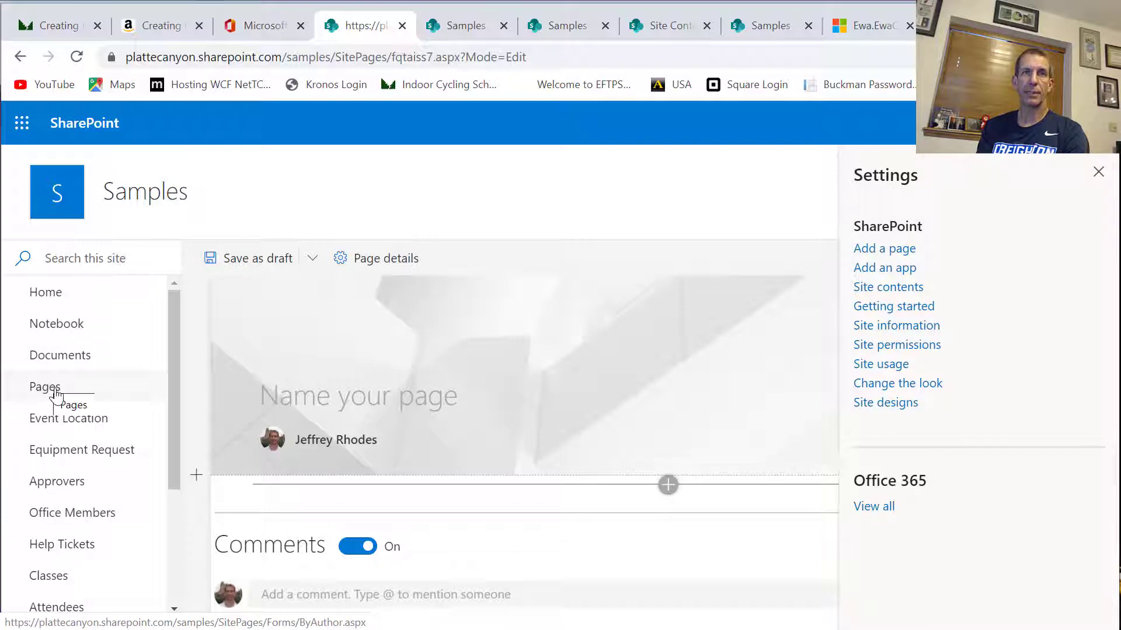
pyautogui.click(55, 392)
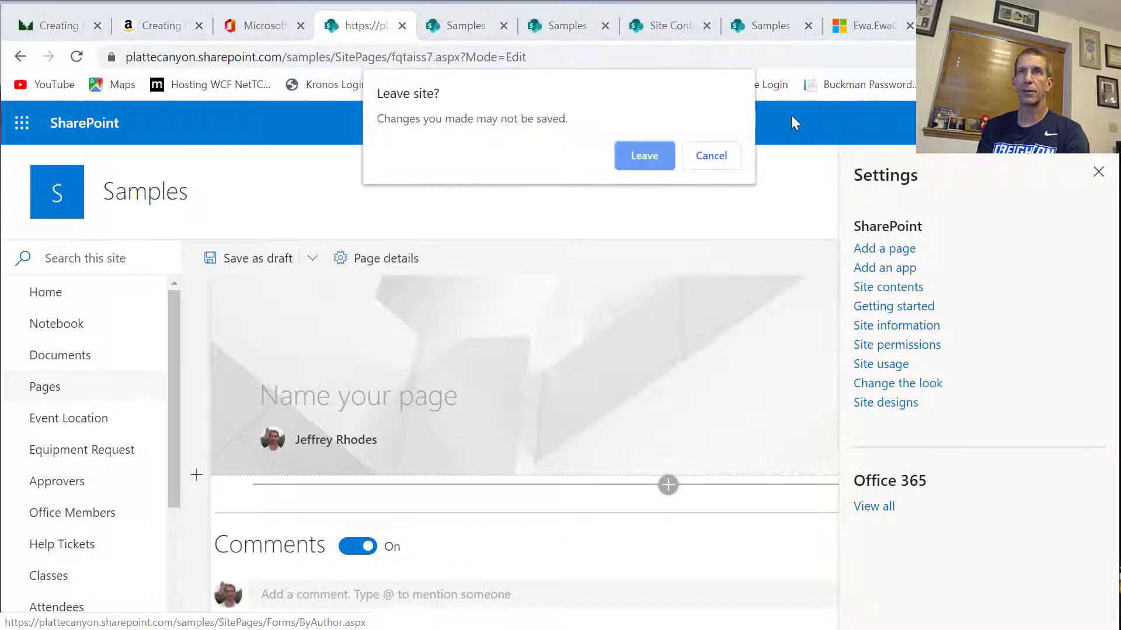
pyautogui.click(647, 156)
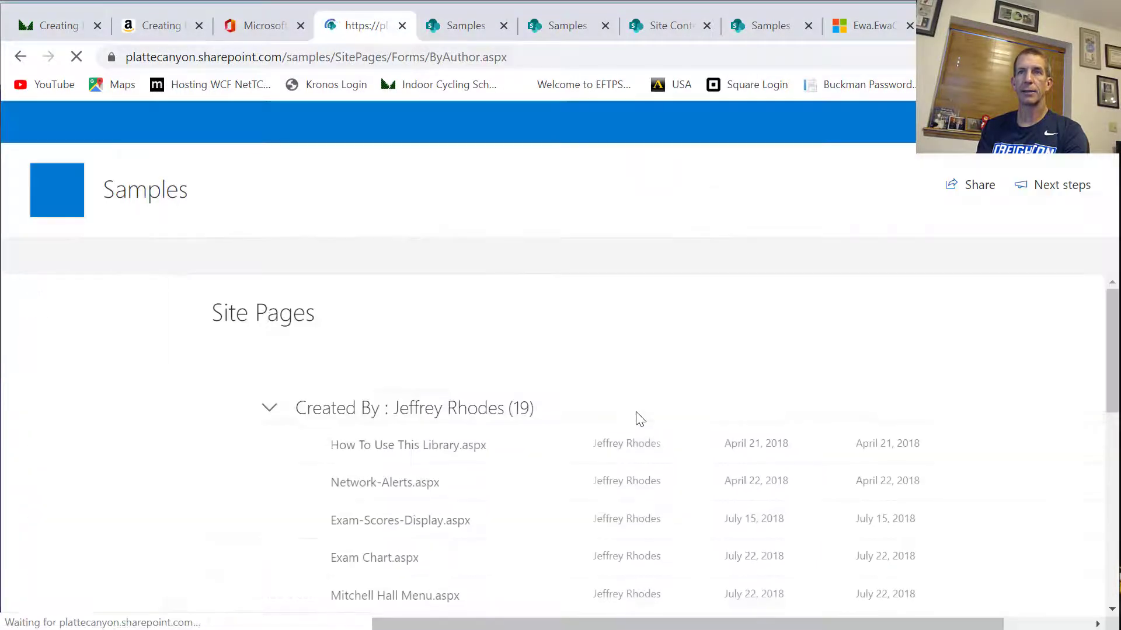
# - Open the Site Pages library from Settings > Site contents
pyautogui.scroll(-3, 636, 420)
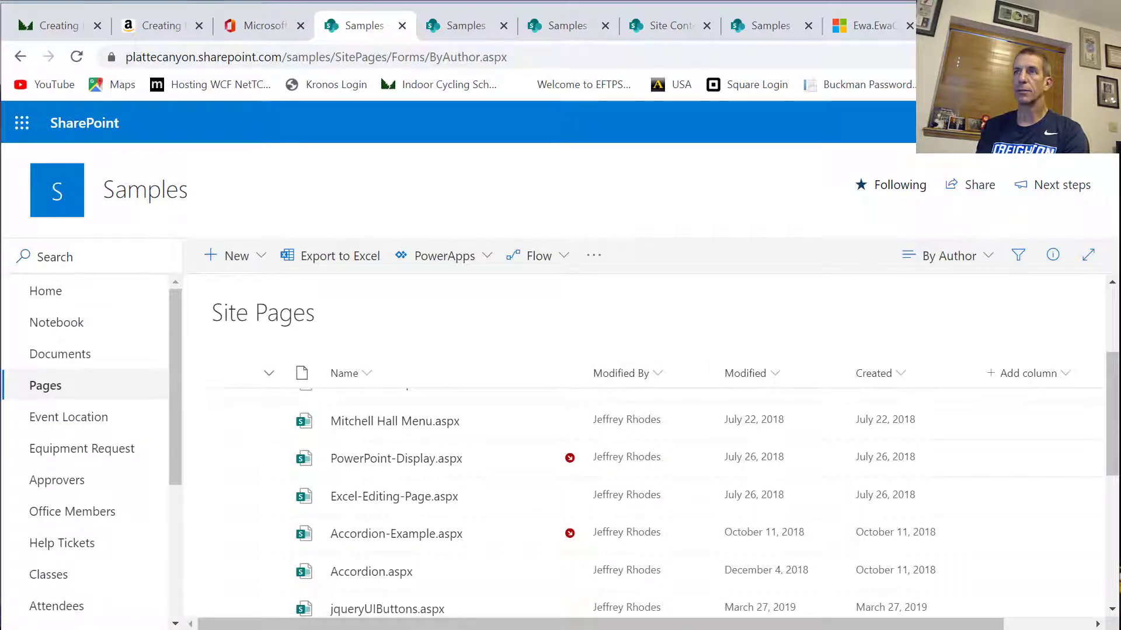
pyautogui.click(1047, 123)
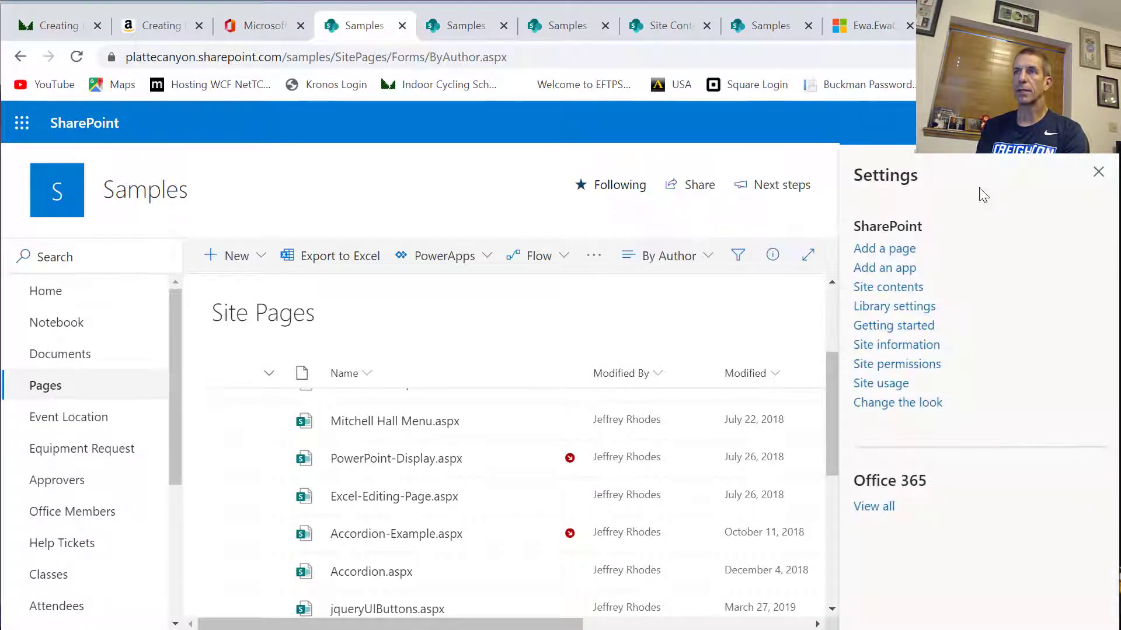
pyautogui.click(884, 292)
pyautogui.scroll(-3, 614, 380)
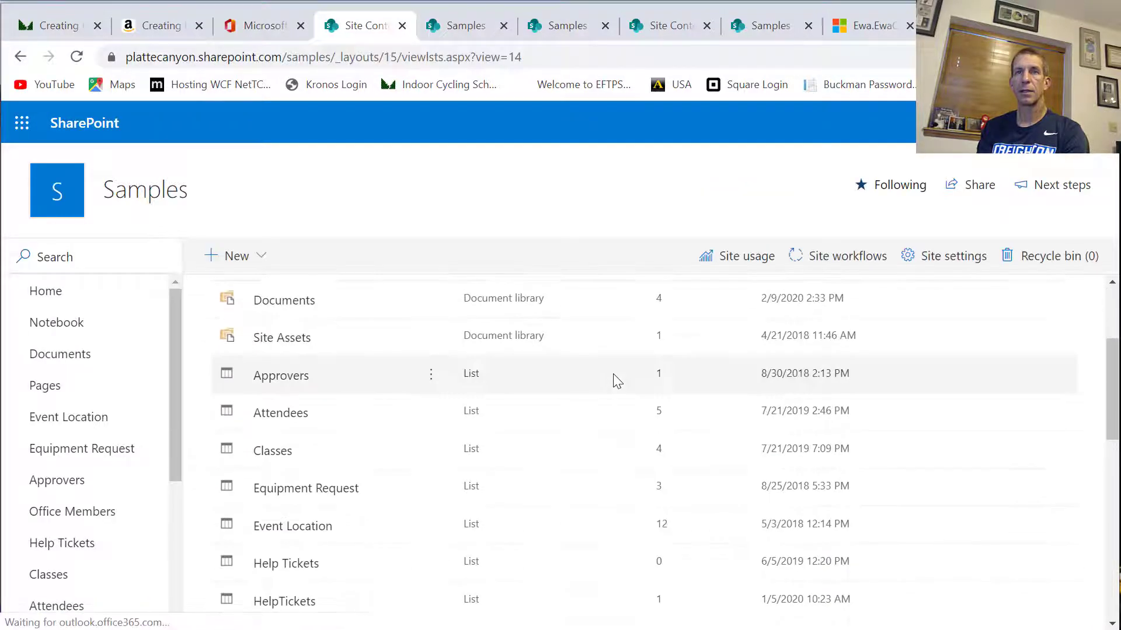
pyautogui.scroll(-9, 616, 381)
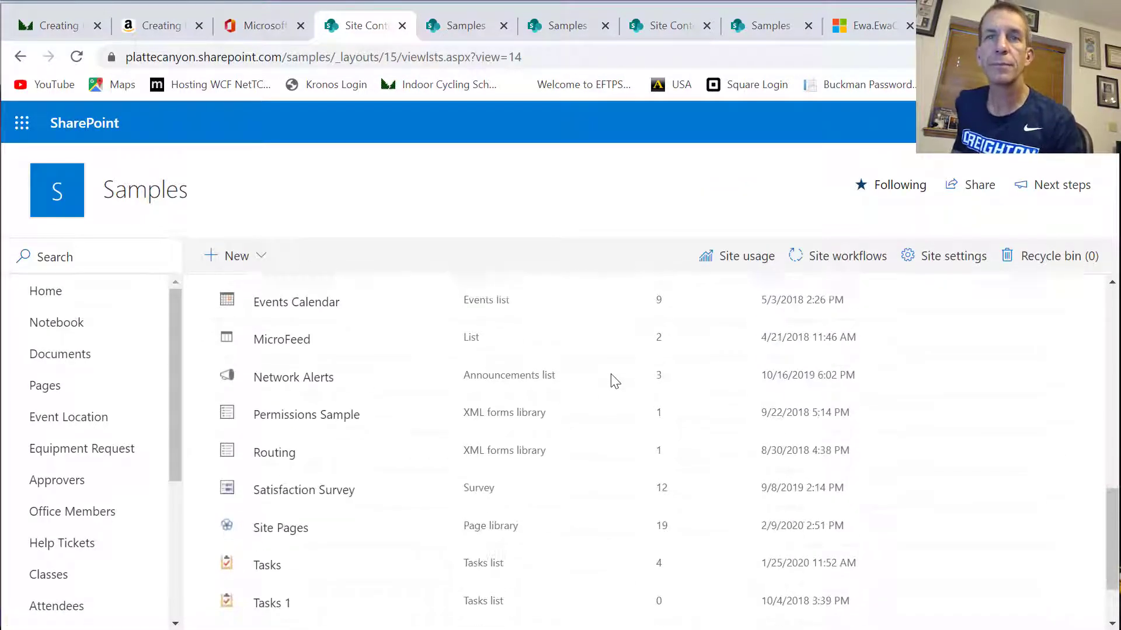
pyautogui.click(281, 529)
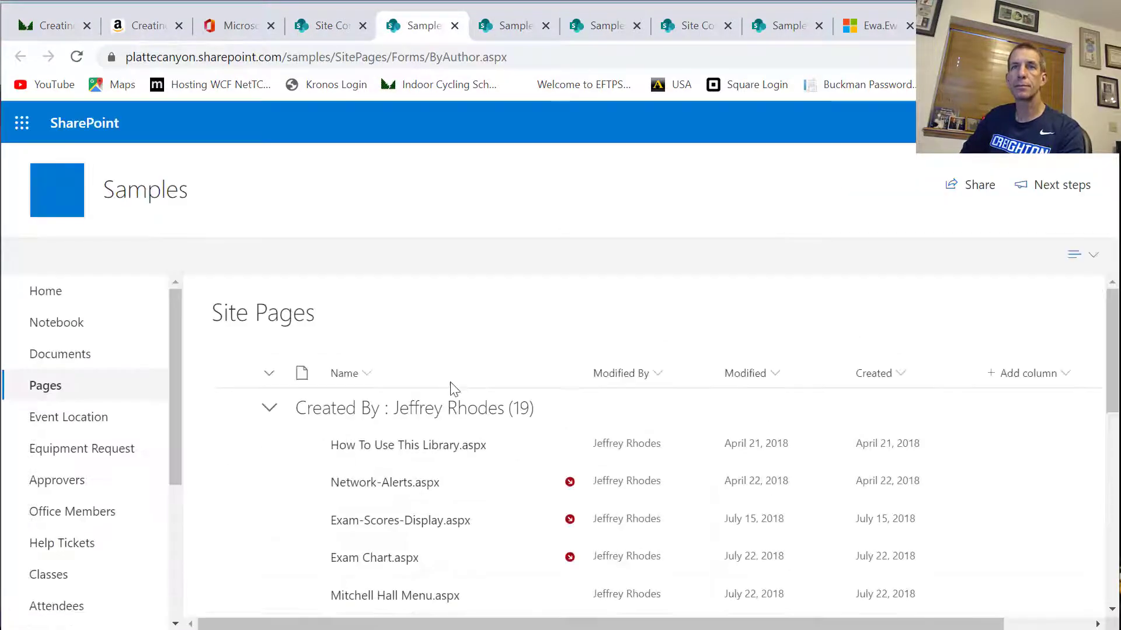
# - Create a new wiki page named Menu
pyautogui.click(262, 258)
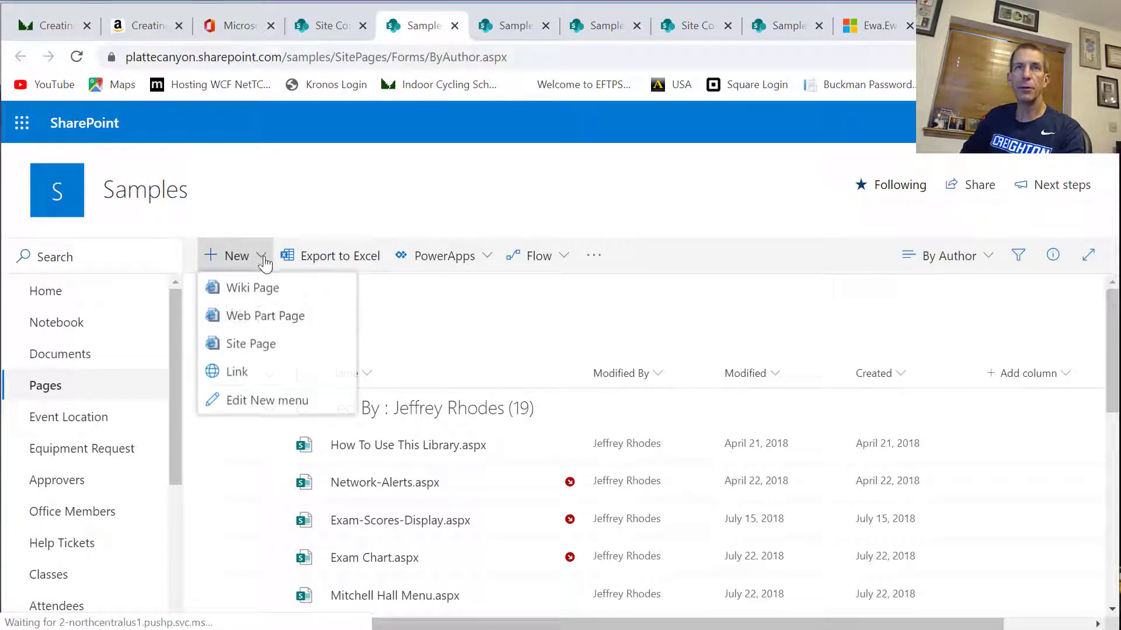
pyautogui.click(276, 291)
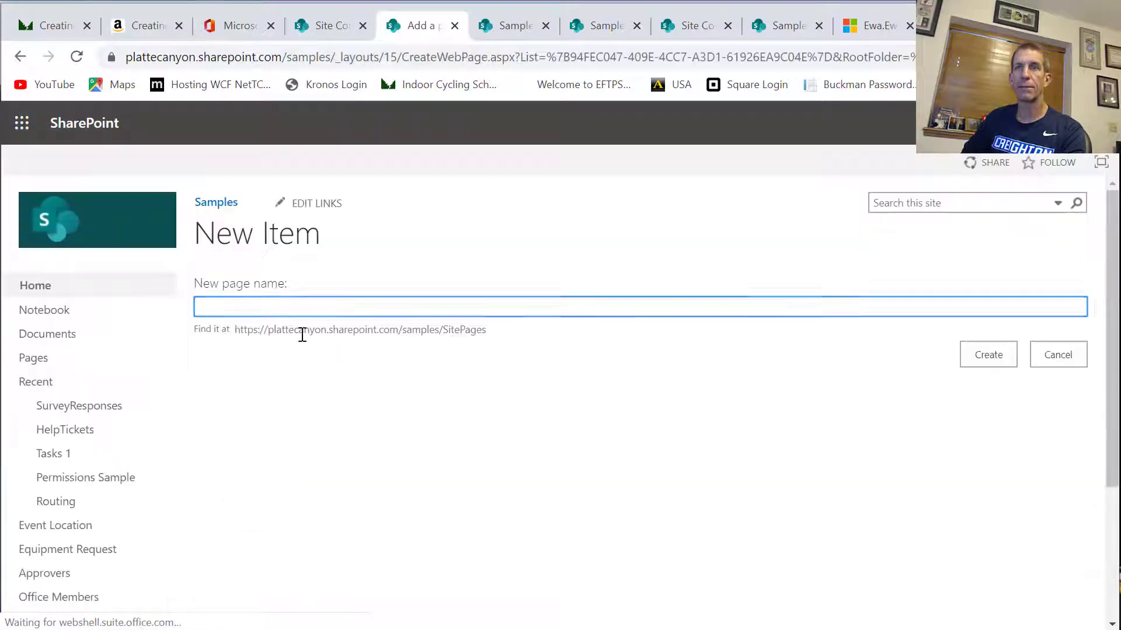
pyautogui.write('Menu')
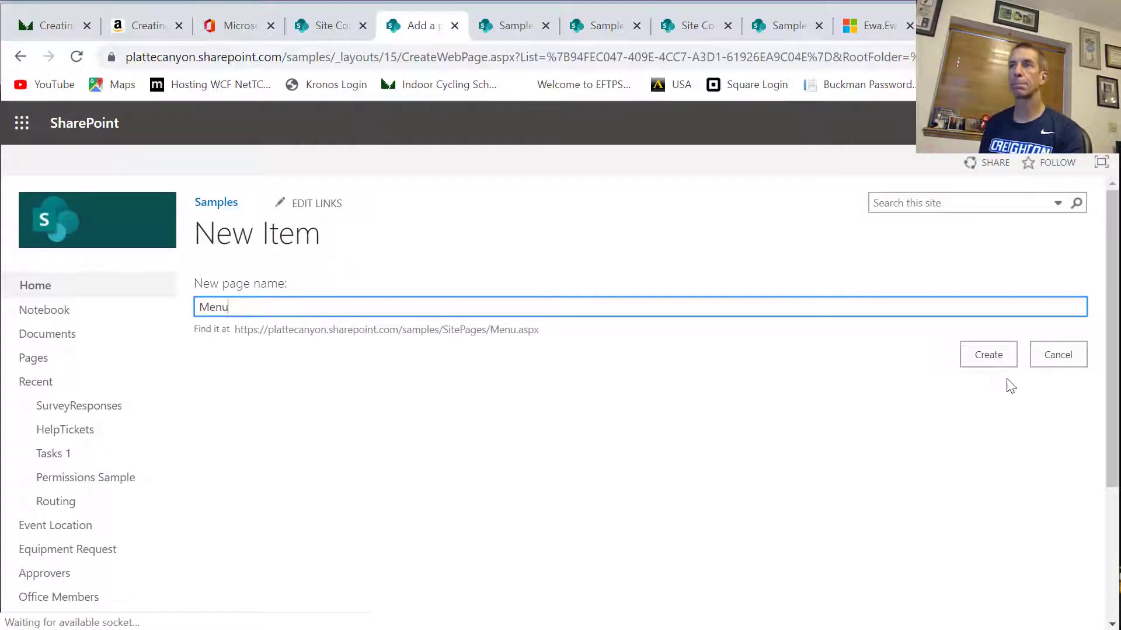
pyautogui.click(994, 359)
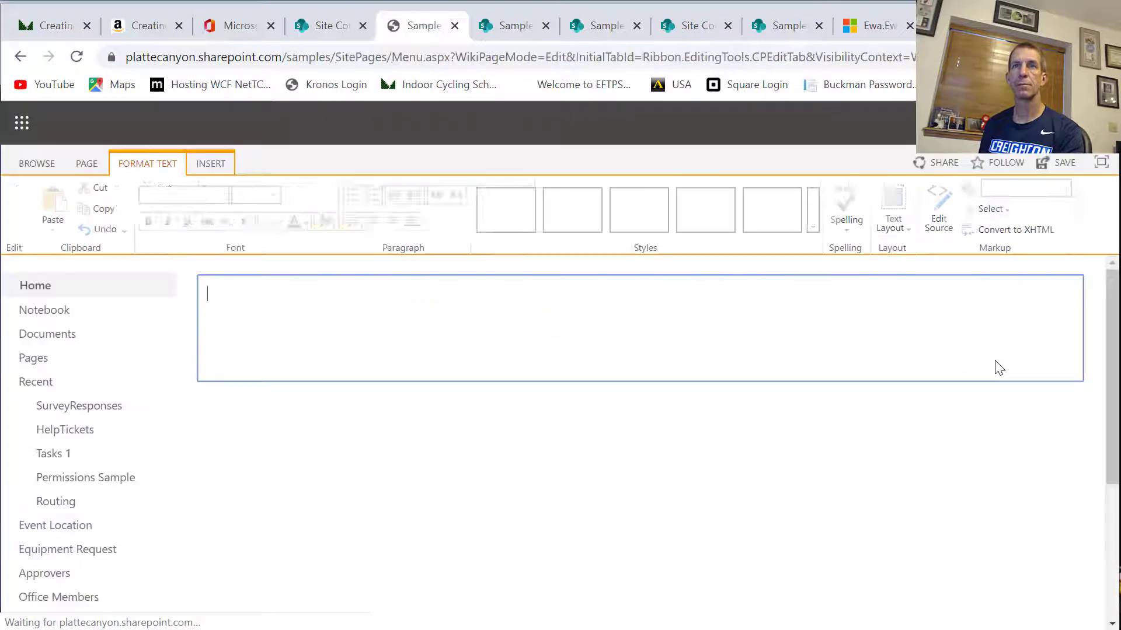
# - Add a Business Data > Excel Web Access web part and open its settings to browse for a workbook
pyautogui.click(209, 163)
pyautogui.click(327, 209)
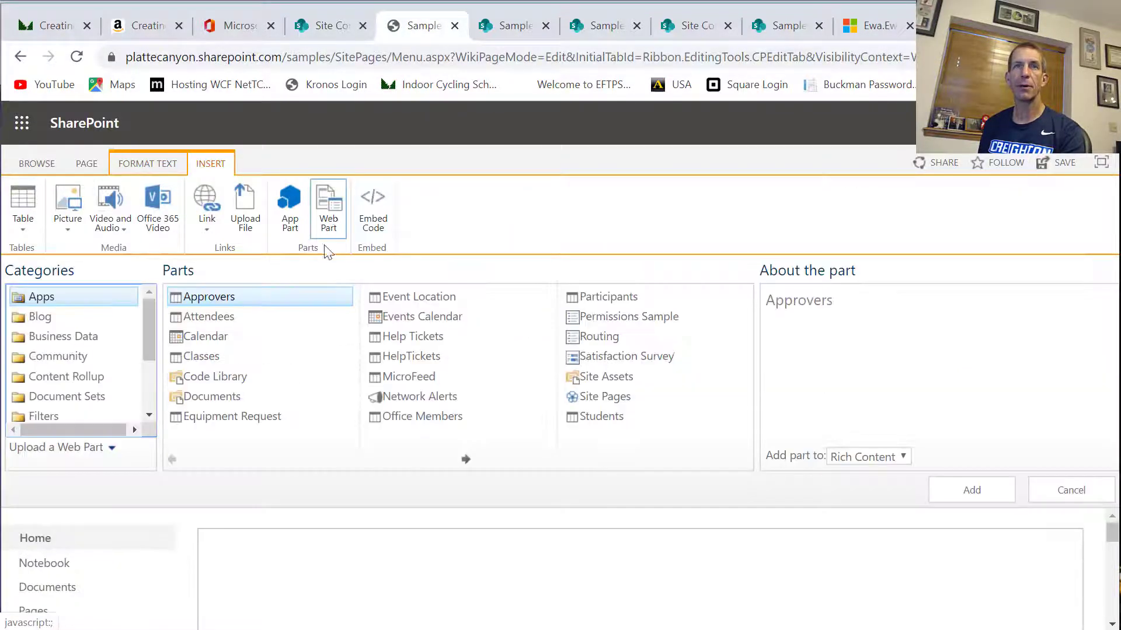
pyautogui.click(79, 337)
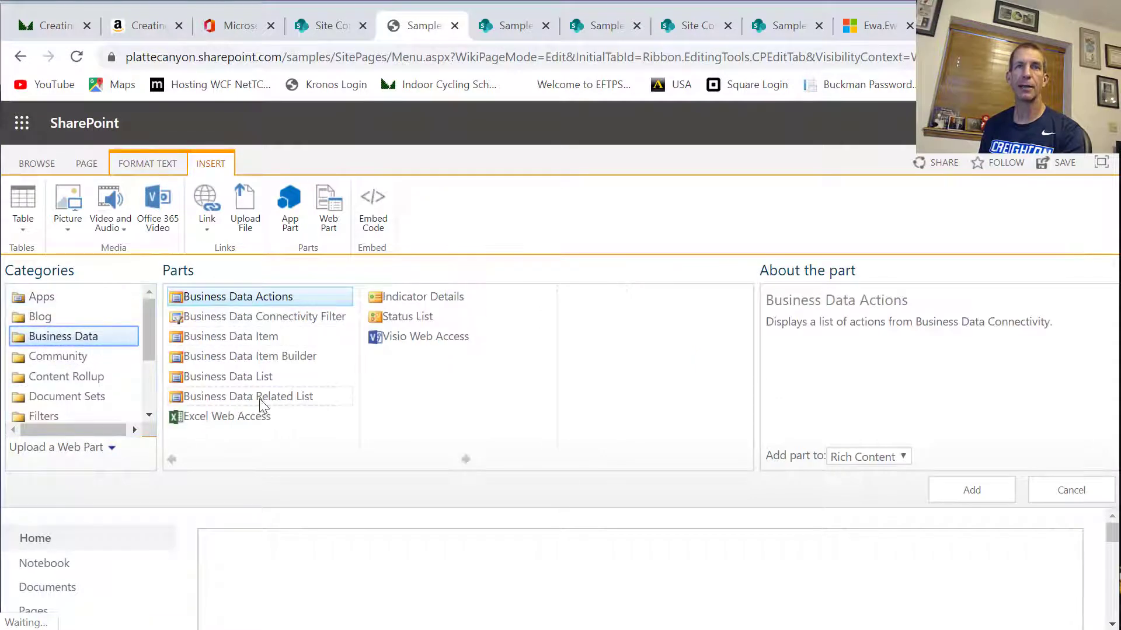
pyautogui.click(239, 416)
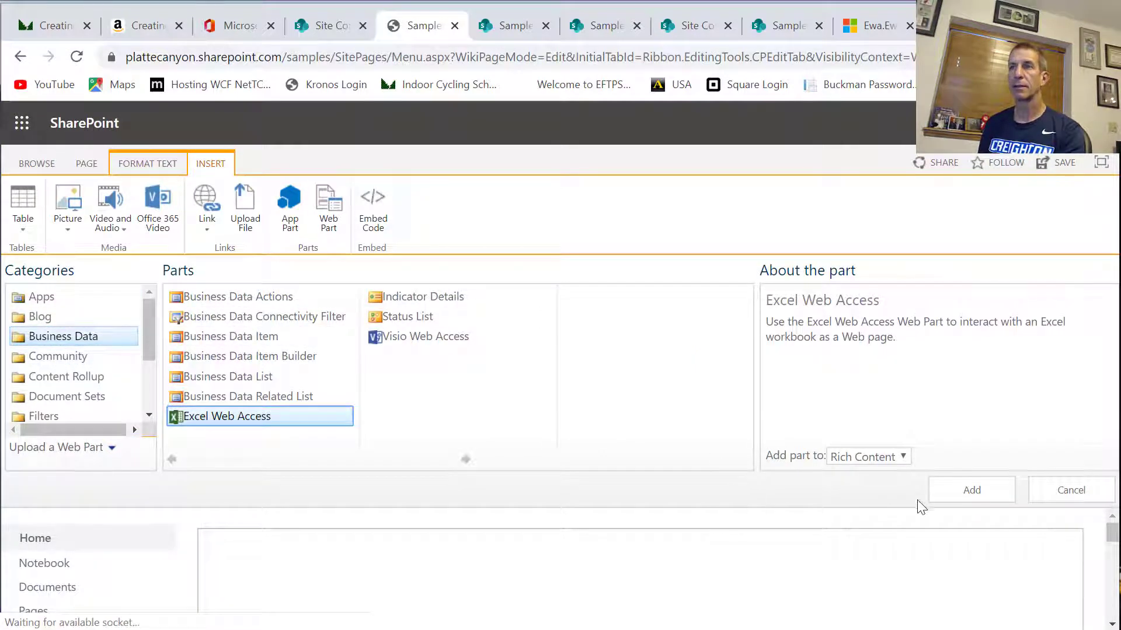
pyautogui.click(956, 498)
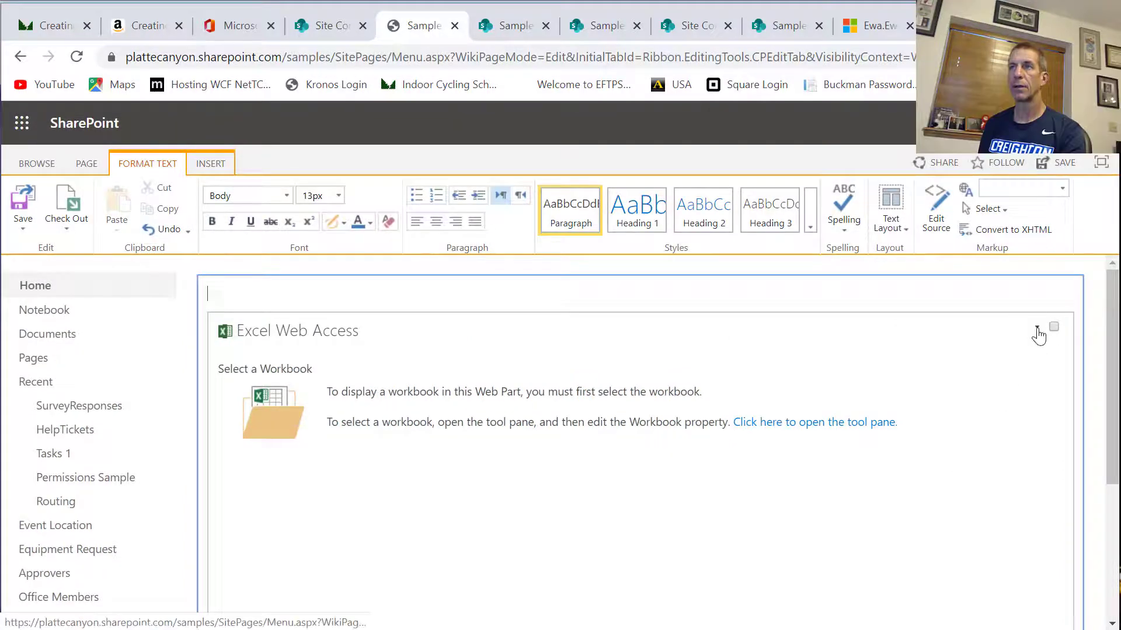
pyautogui.click(1037, 328)
pyautogui.click(986, 440)
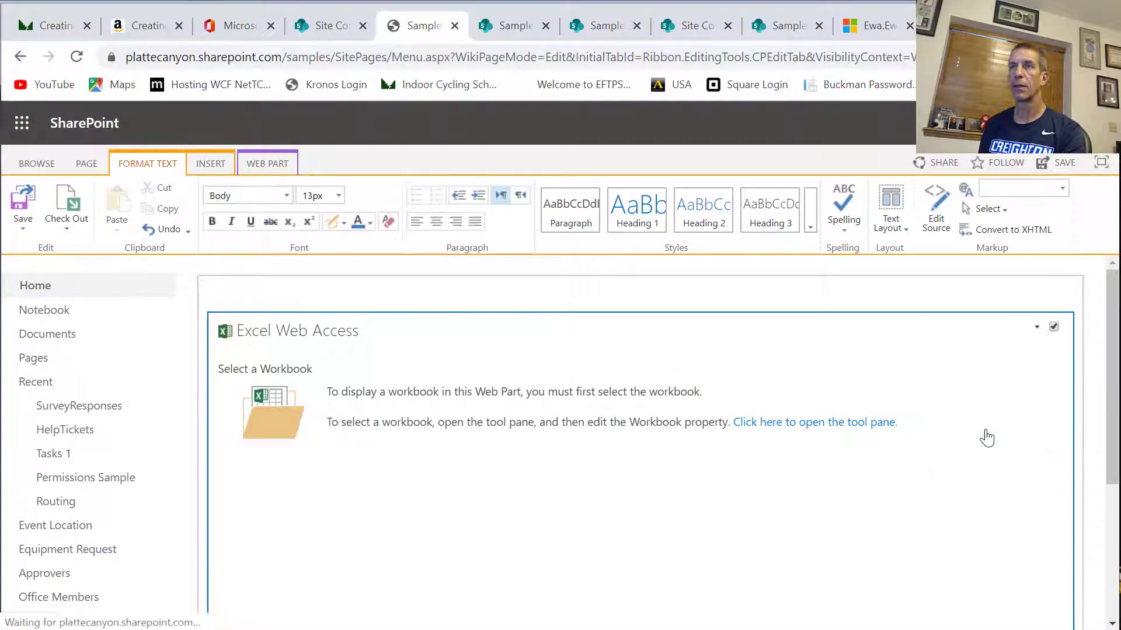
pyautogui.click(988, 371)
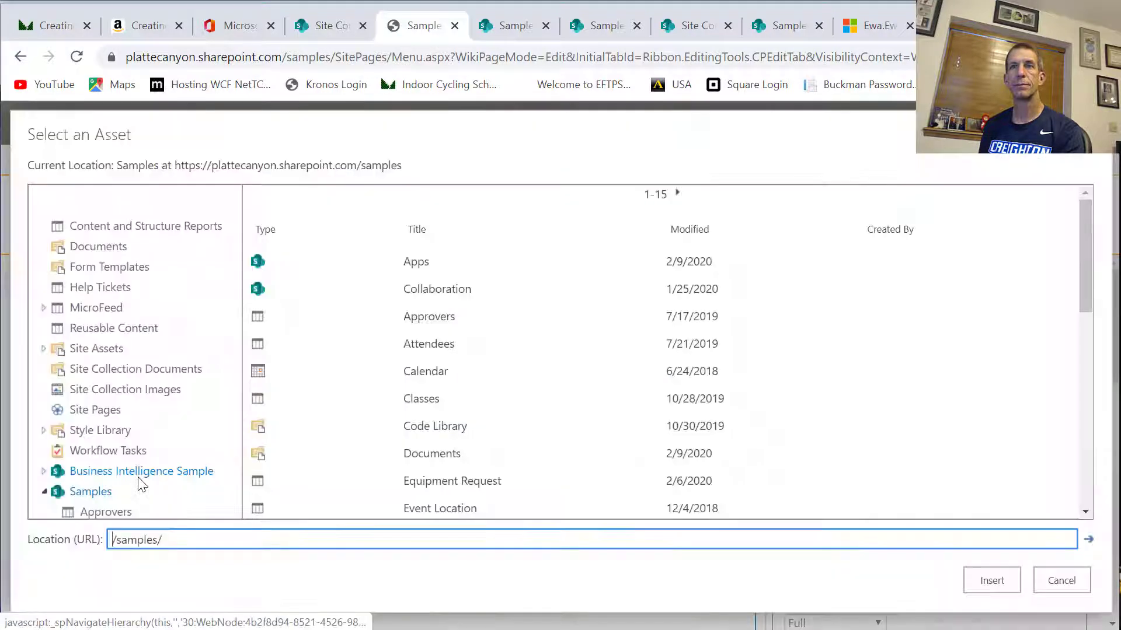
# - Choose MITCH MENU SAMPLE.xlsx from the Documents library as the web part's workbook
pyautogui.scroll(-1, 270, 431)
pyautogui.scroll(-3, 271, 431)
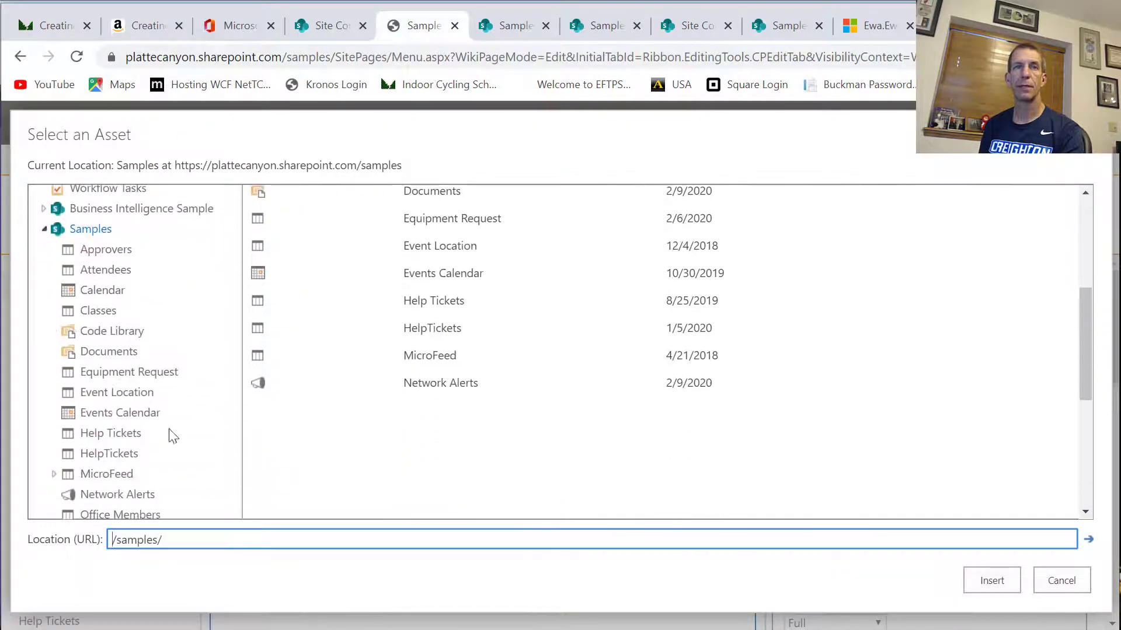
pyautogui.click(106, 353)
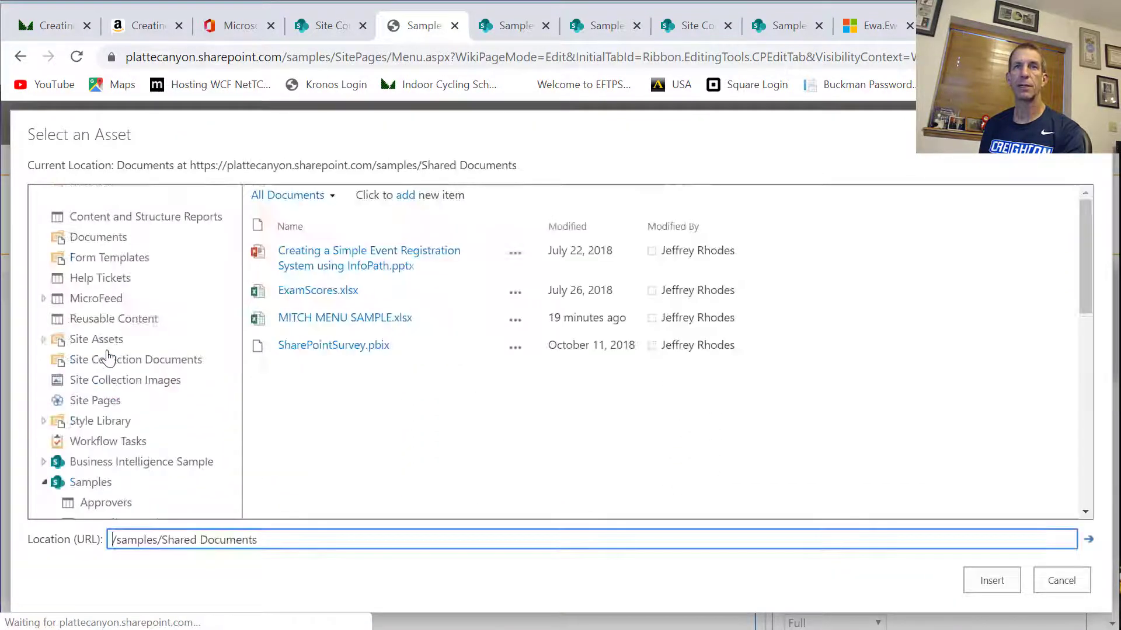
pyautogui.click(377, 322)
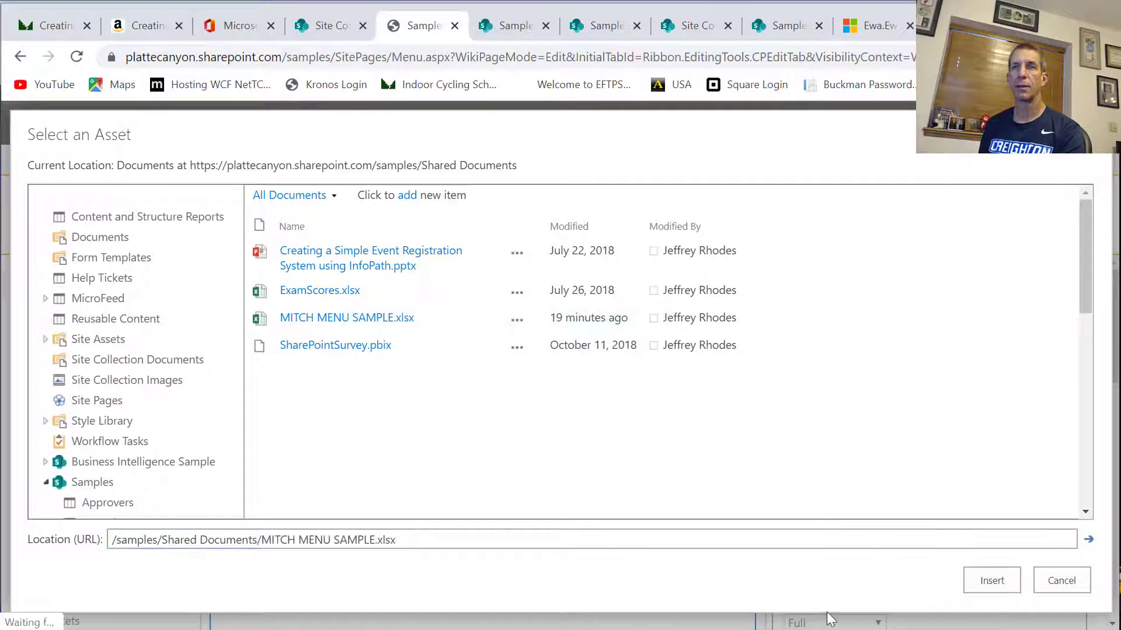
pyautogui.click(986, 590)
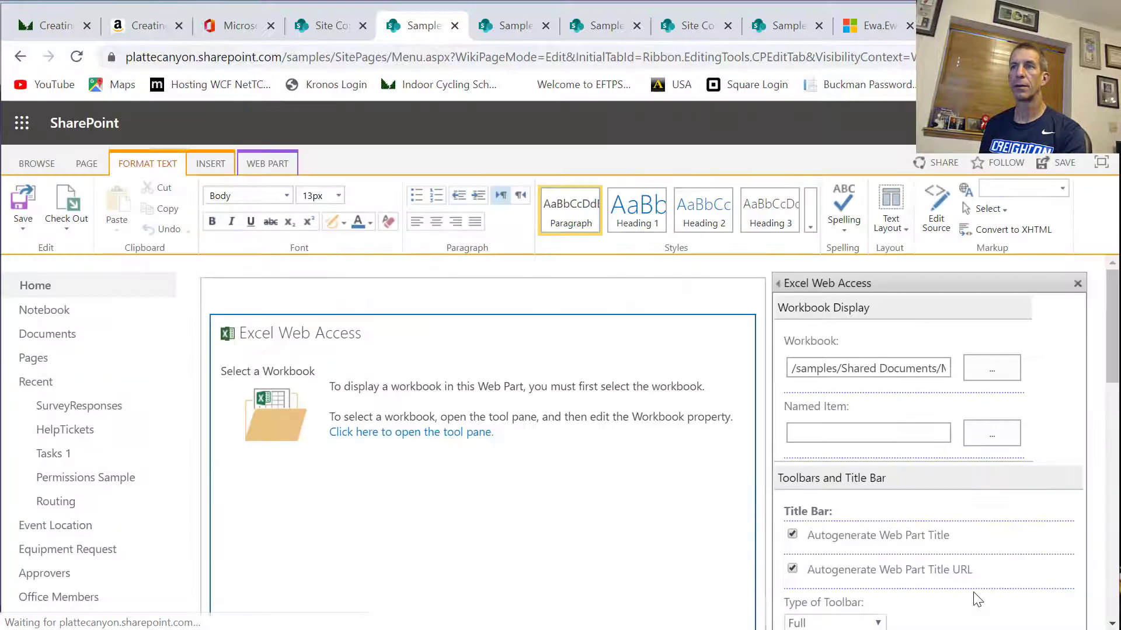
# - Set named item _Day1, toolbar None, disable Open in Excel and download, and apply
pyautogui.click(845, 436)
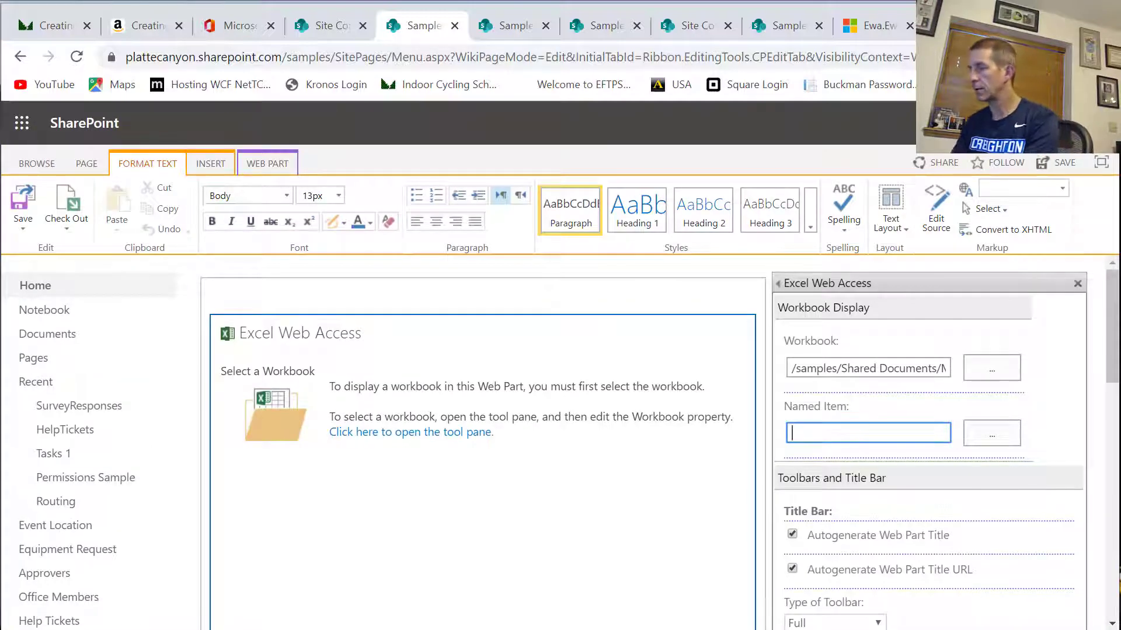
pyautogui.write('_Day')
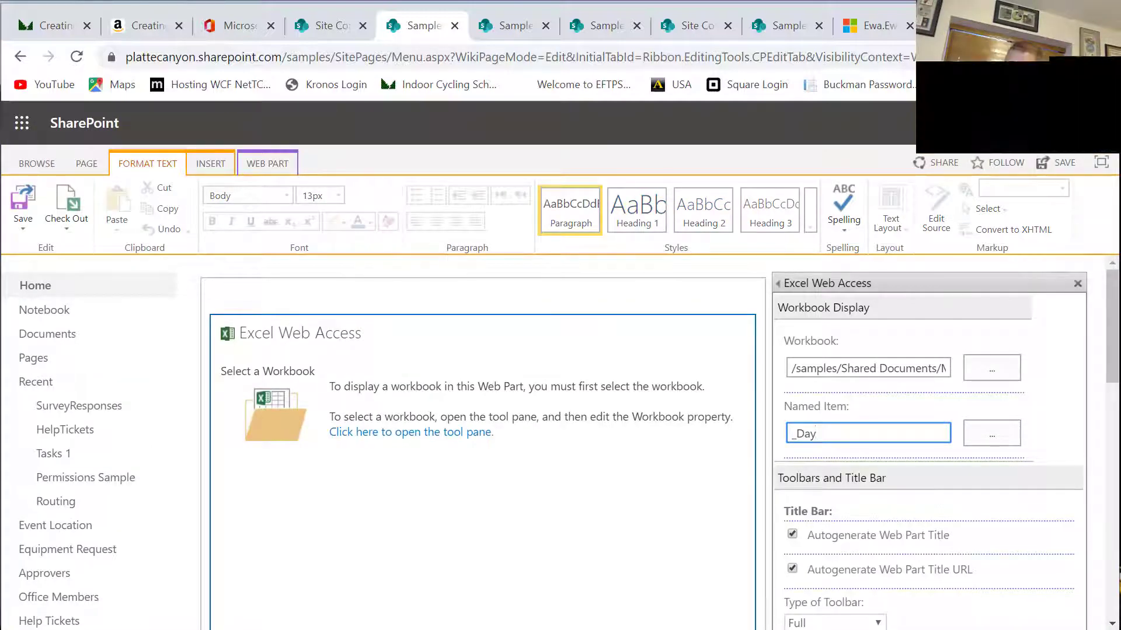
pyautogui.write('1')
pyautogui.scroll(-3, 874, 475)
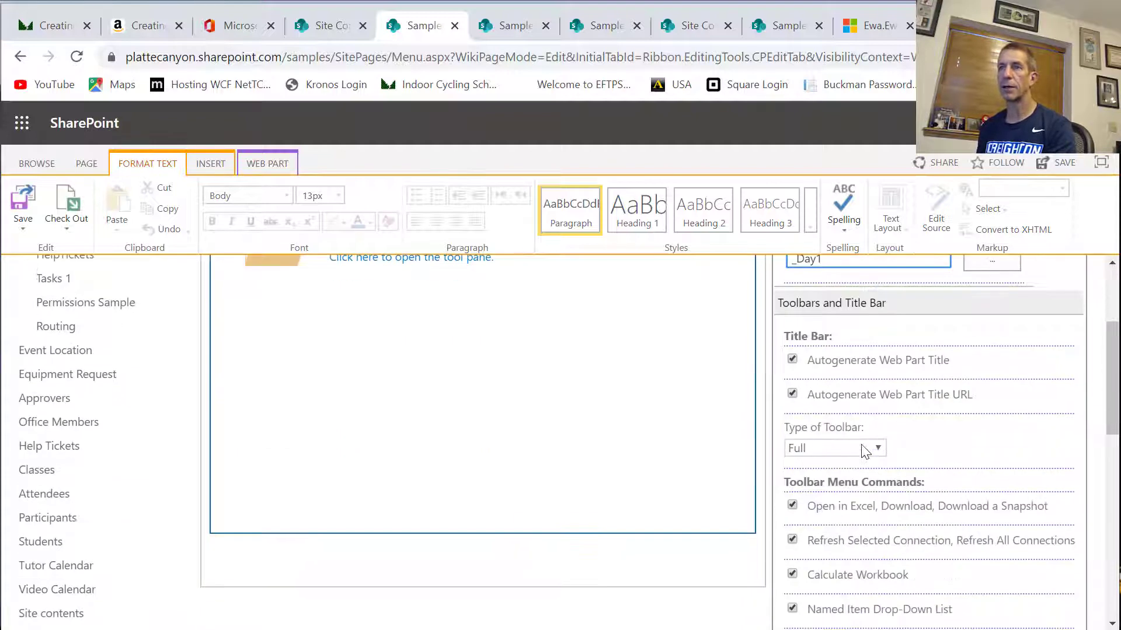
pyautogui.click(874, 452)
pyautogui.click(843, 516)
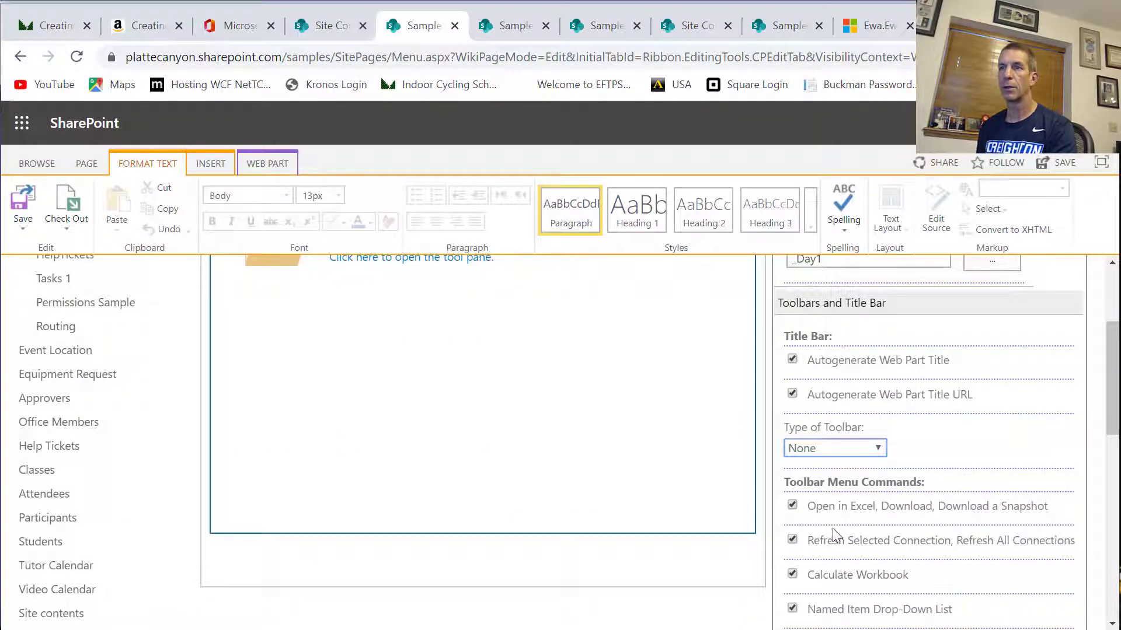
pyautogui.click(831, 509)
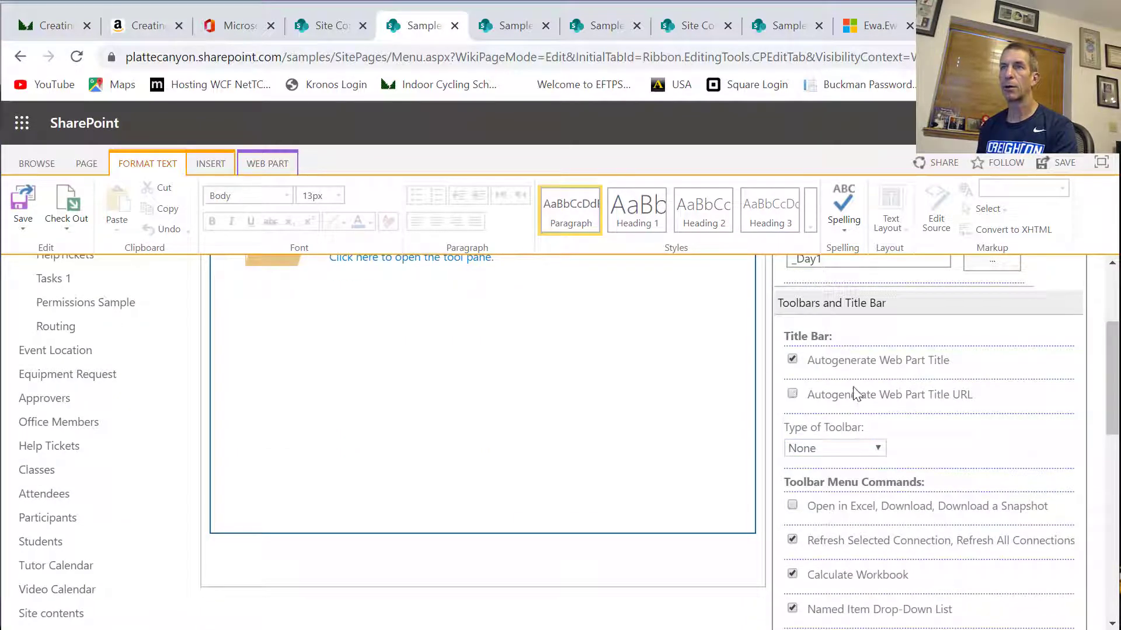
pyautogui.scroll(-3, 896, 456)
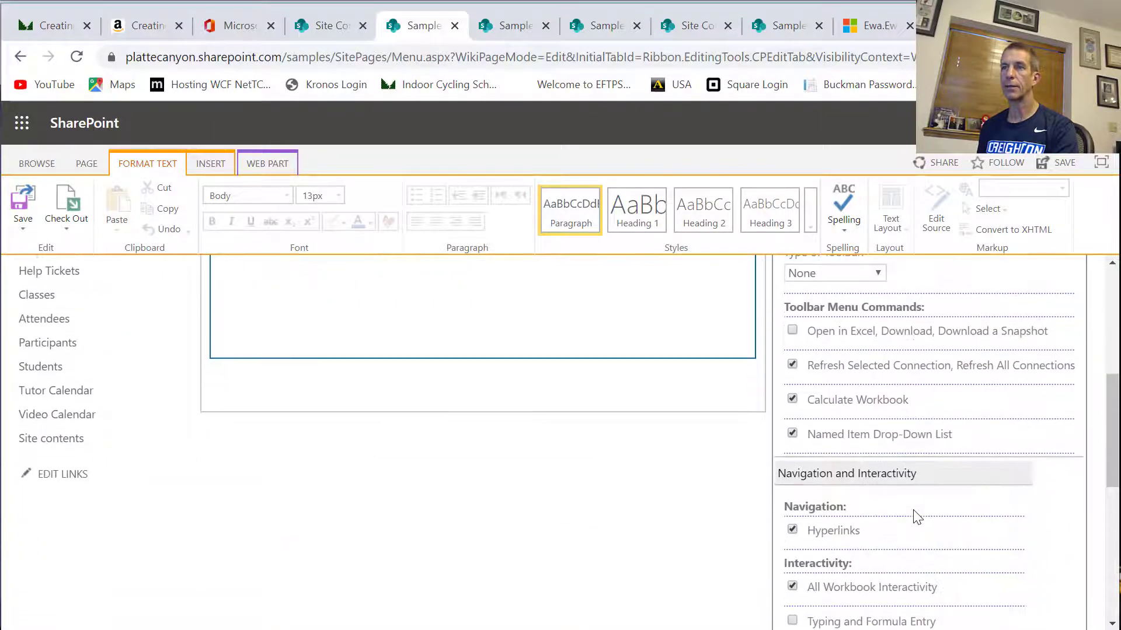
pyautogui.scroll(-7, 935, 517)
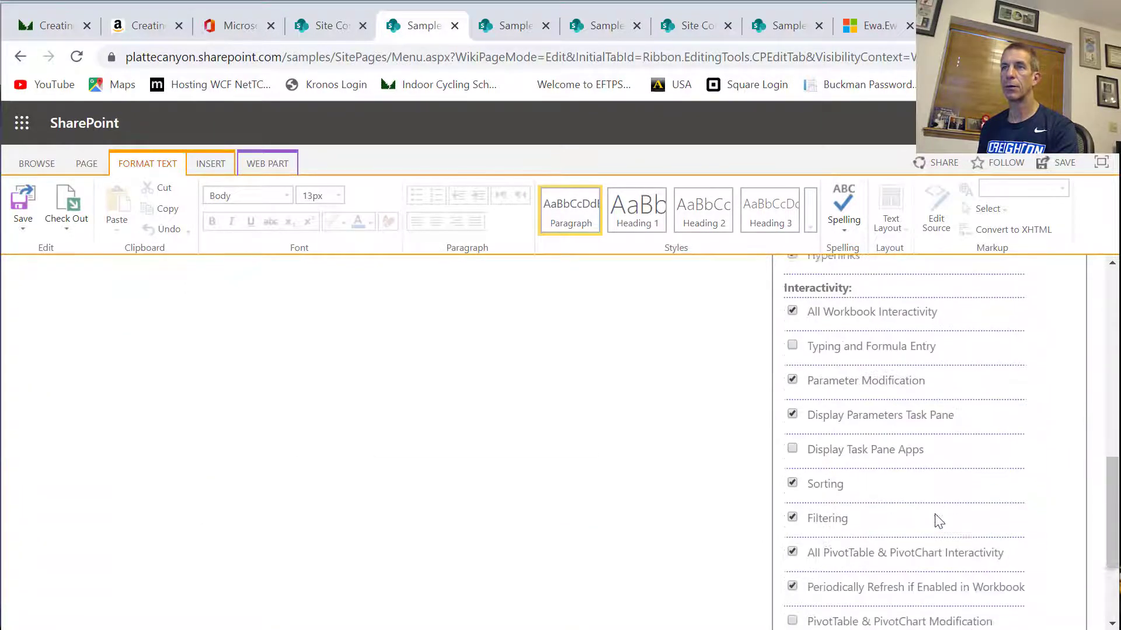
pyautogui.click(866, 583)
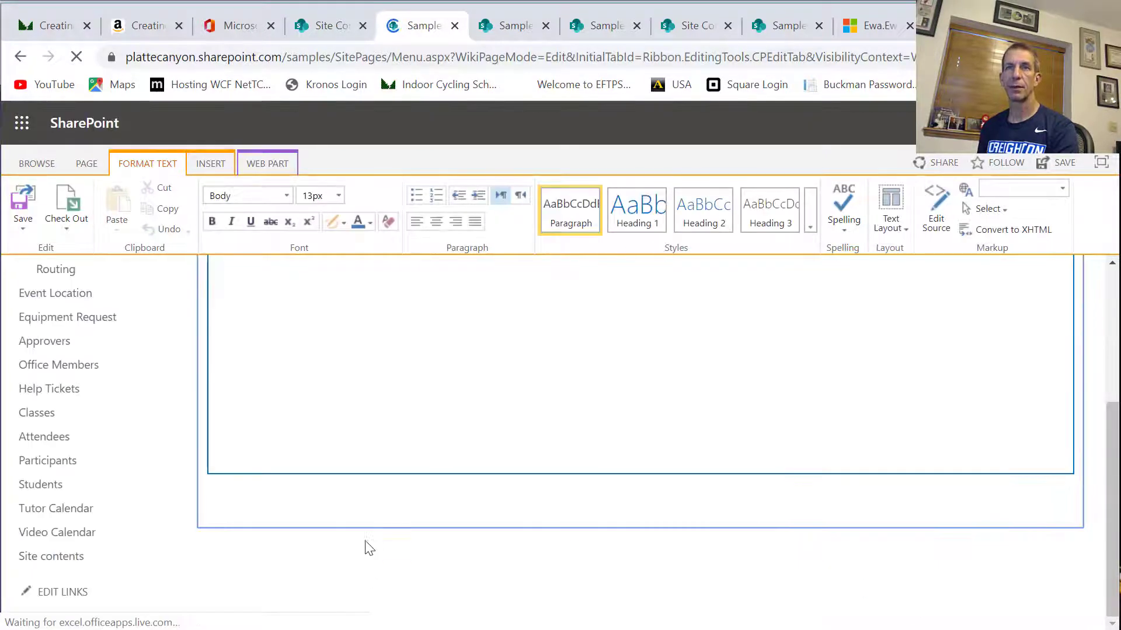
# - Insert a Media and Content > Content Editor web part below the Excel Web Access part
pyautogui.click(318, 501)
pyautogui.click(211, 164)
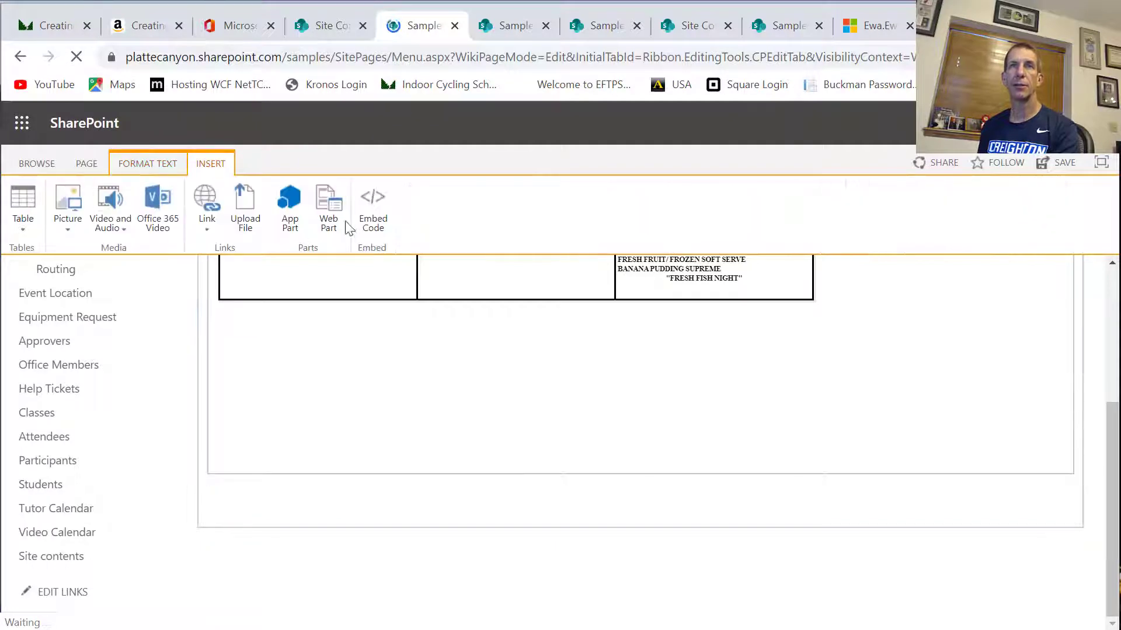
pyautogui.click(347, 226)
pyautogui.scroll(-2, 64, 363)
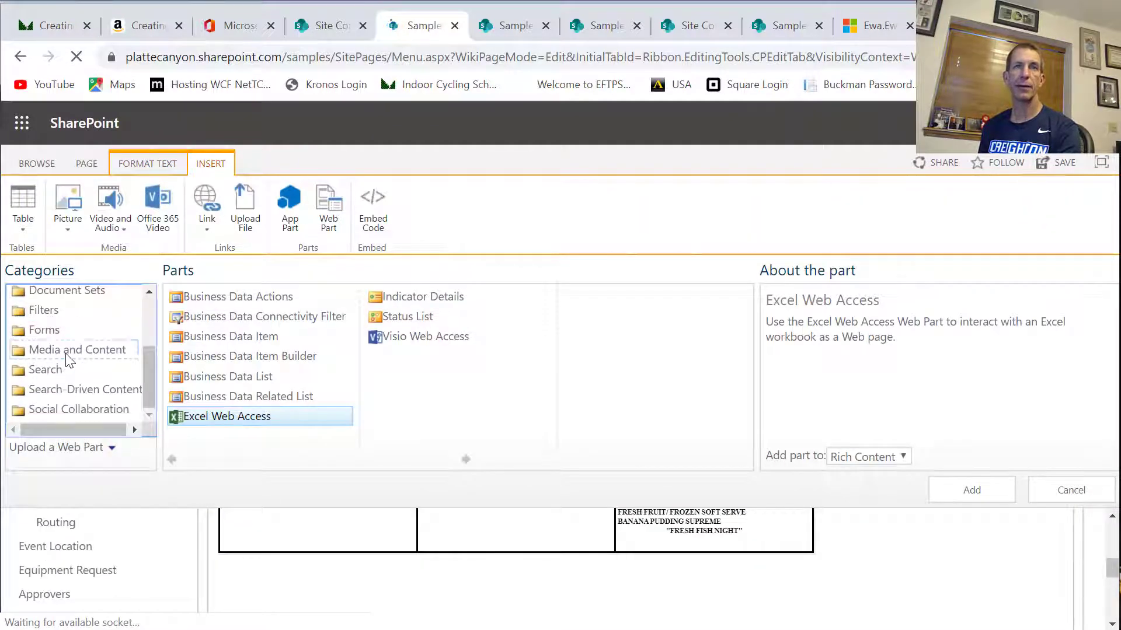
pyautogui.click(67, 354)
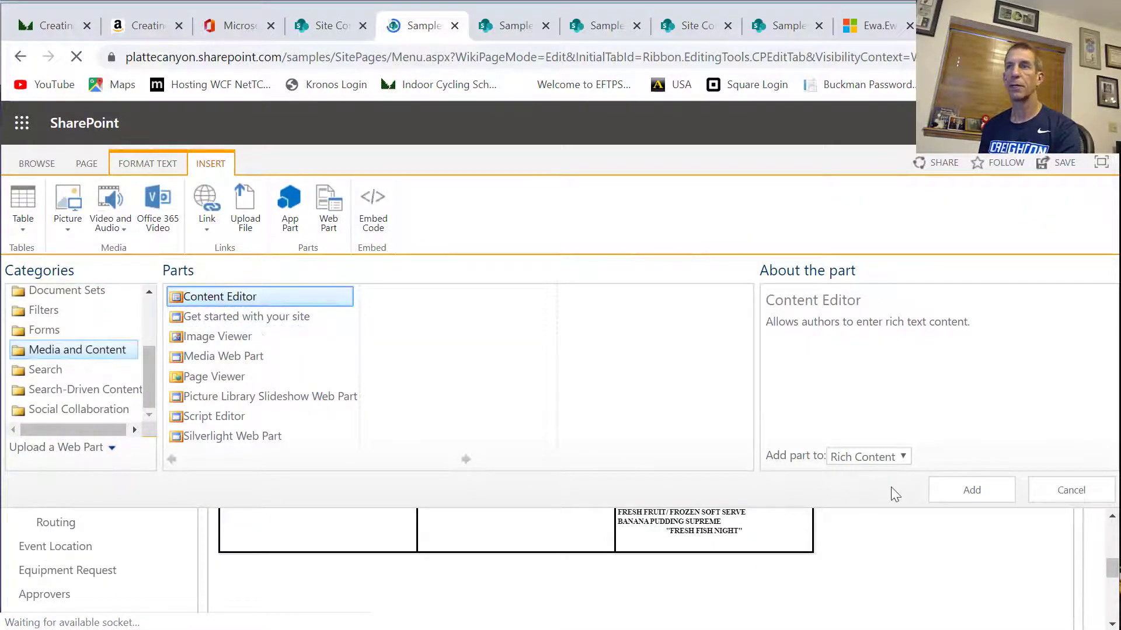
pyautogui.click(981, 495)
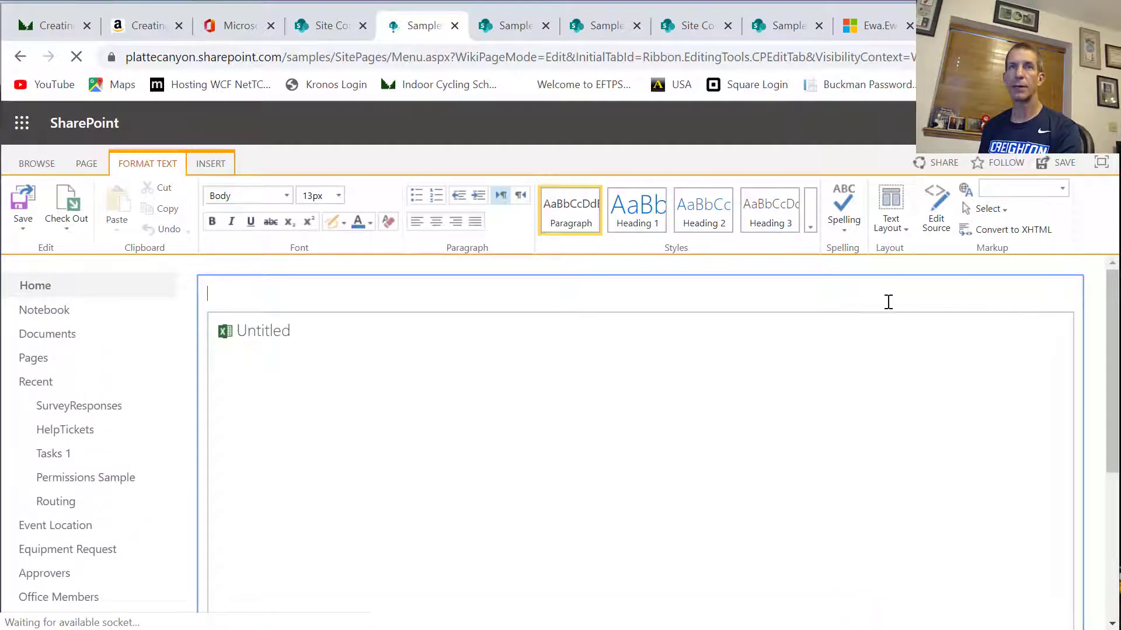
pyautogui.scroll(-5, 850, 417)
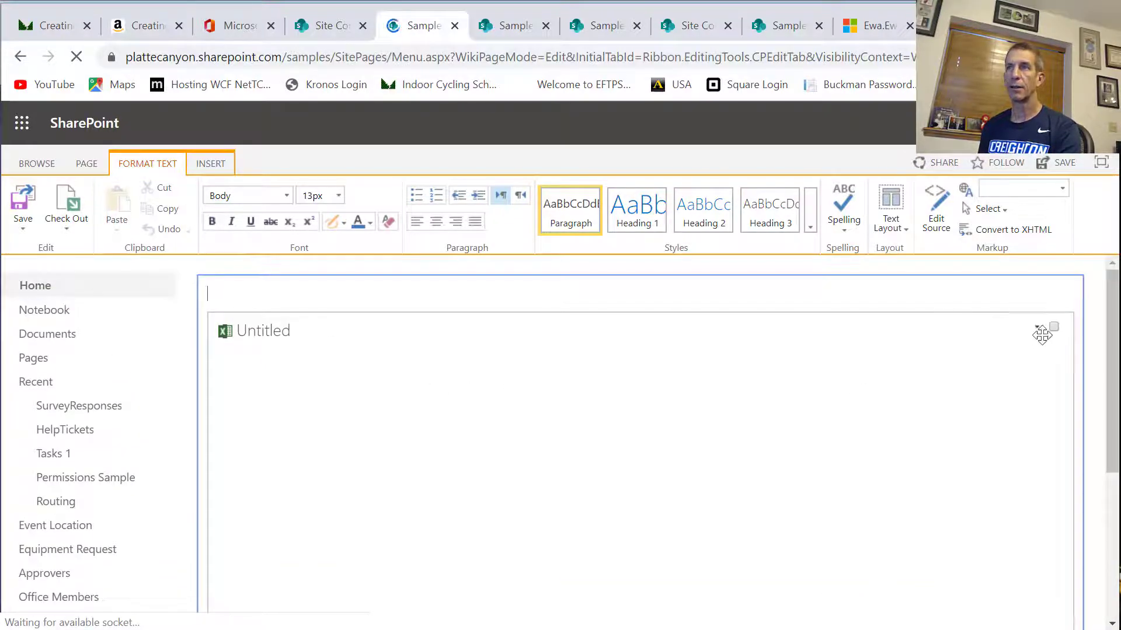
# - Set the Excel Web Access part's Appearance title to 'Mitchell Hall Menu' and apply it
pyautogui.click(1038, 328)
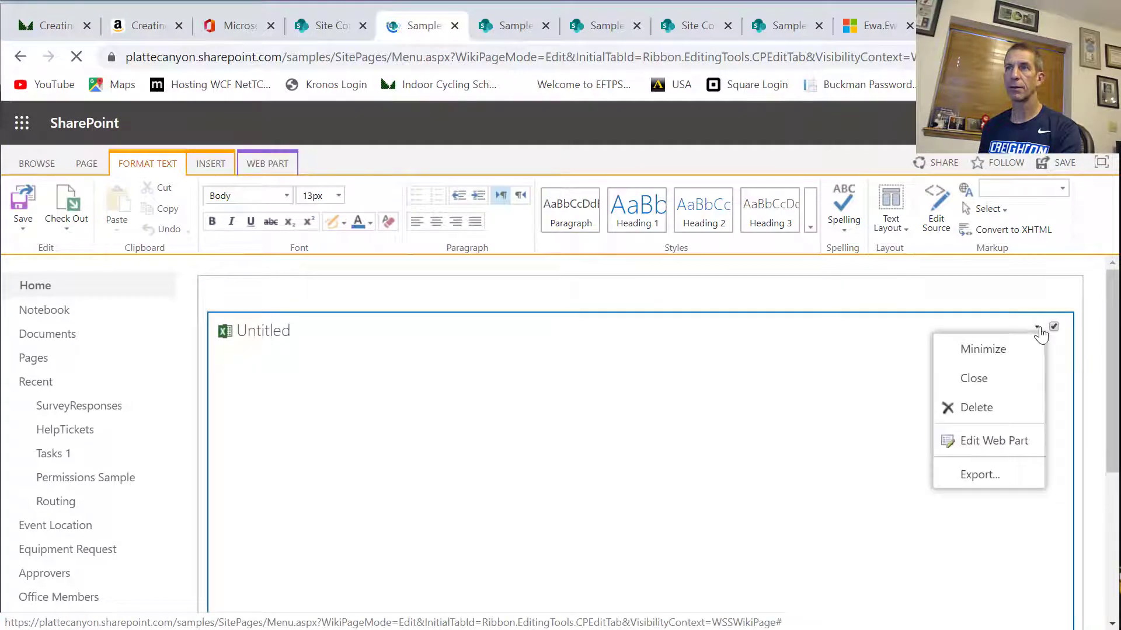
pyautogui.click(998, 449)
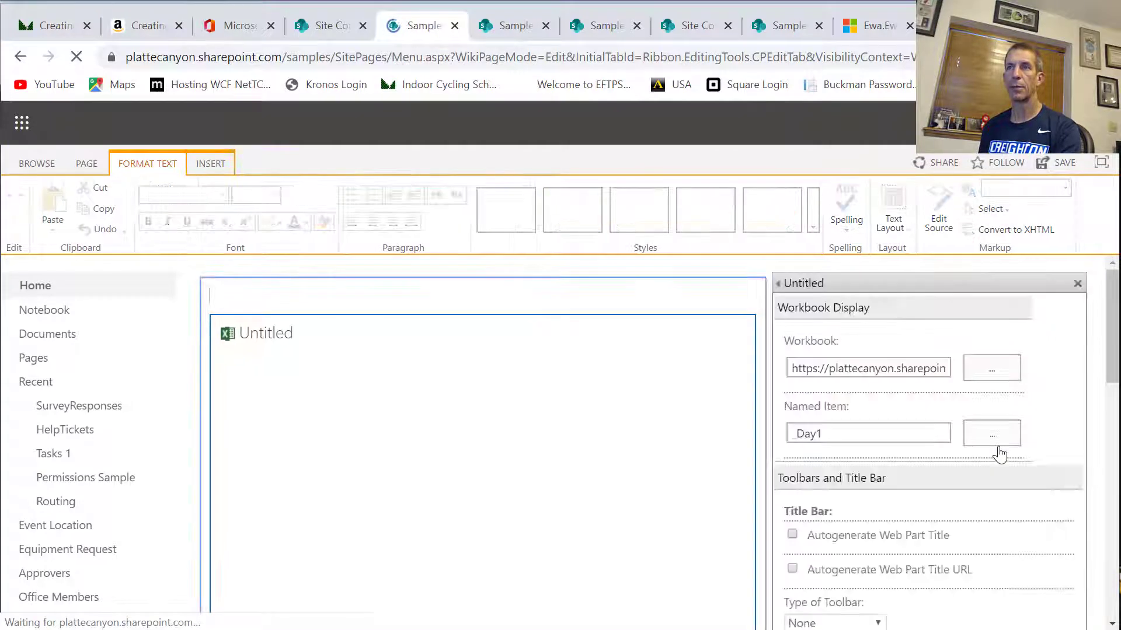
pyautogui.scroll(-3, 934, 446)
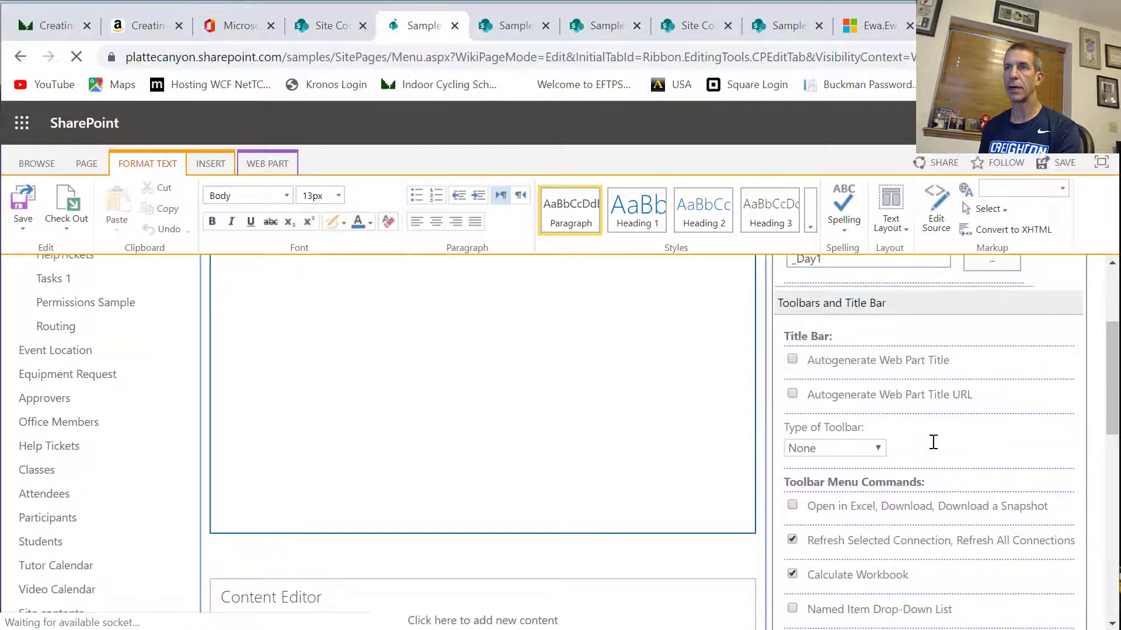
pyautogui.scroll(-1, 902, 448)
pyautogui.scroll(-3, 840, 519)
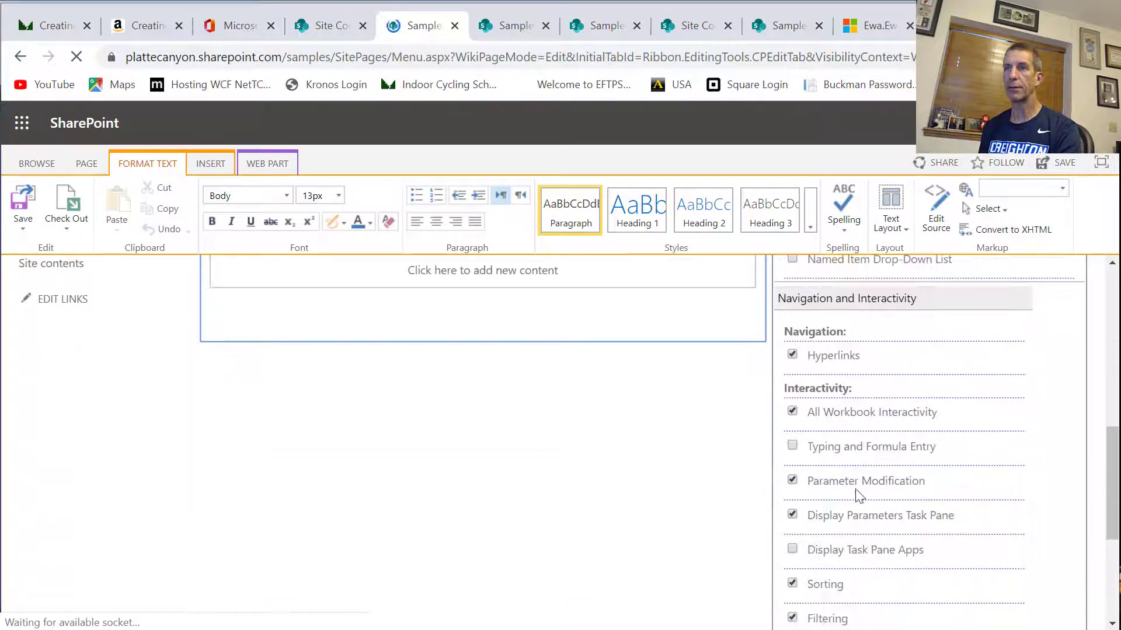
pyautogui.scroll(-3, 834, 449)
pyautogui.click(804, 505)
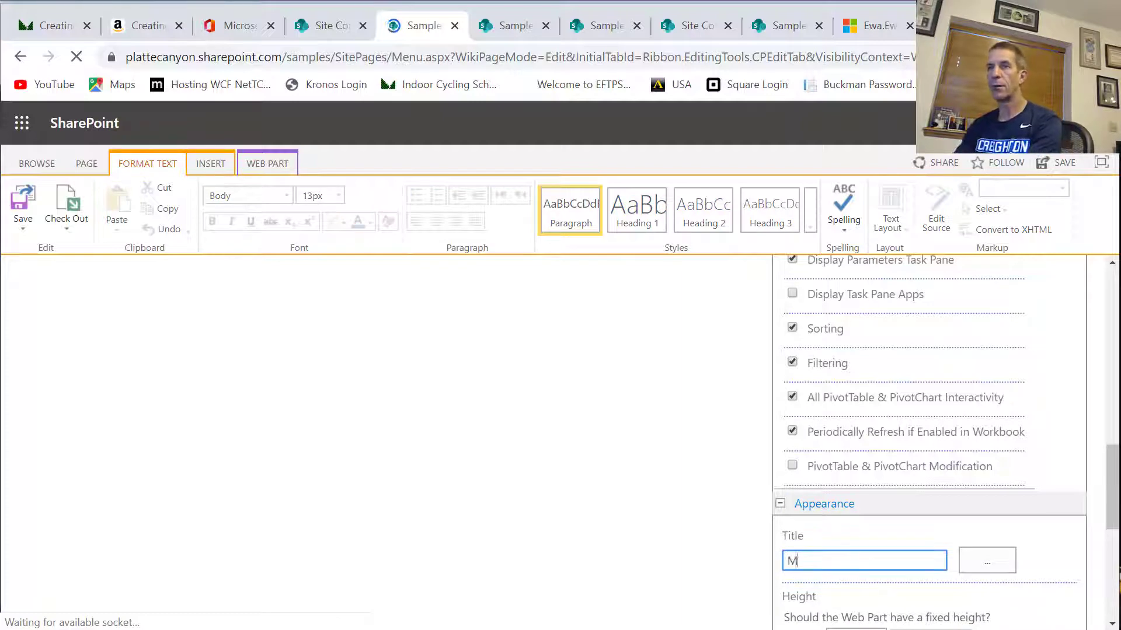
pyautogui.write('Mitc')
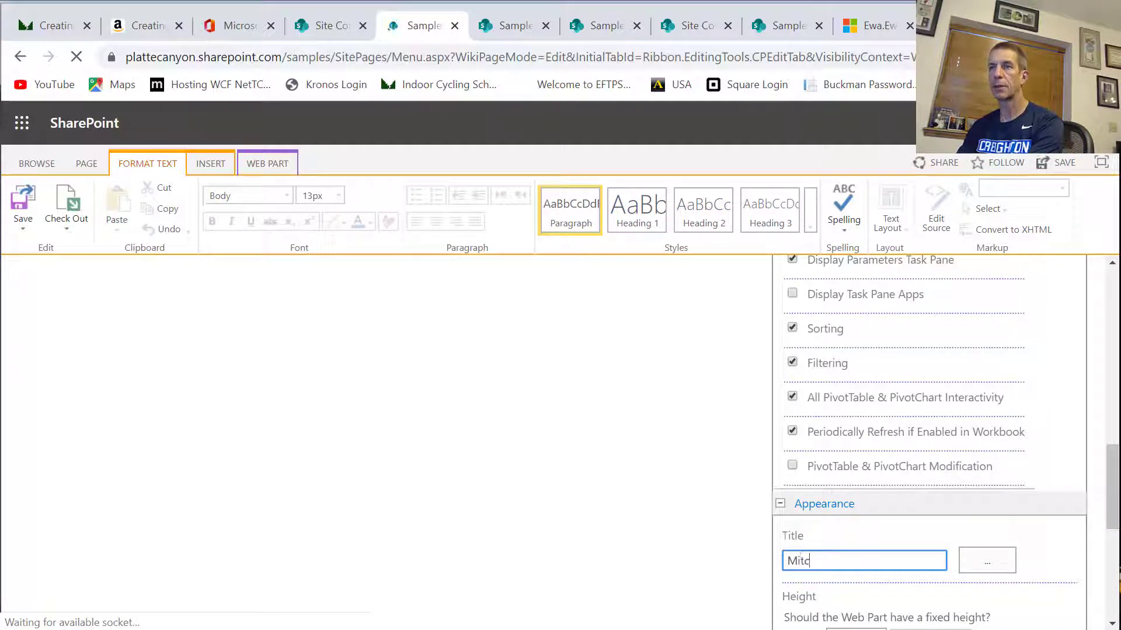
pyautogui.write('hell Hall Menu')
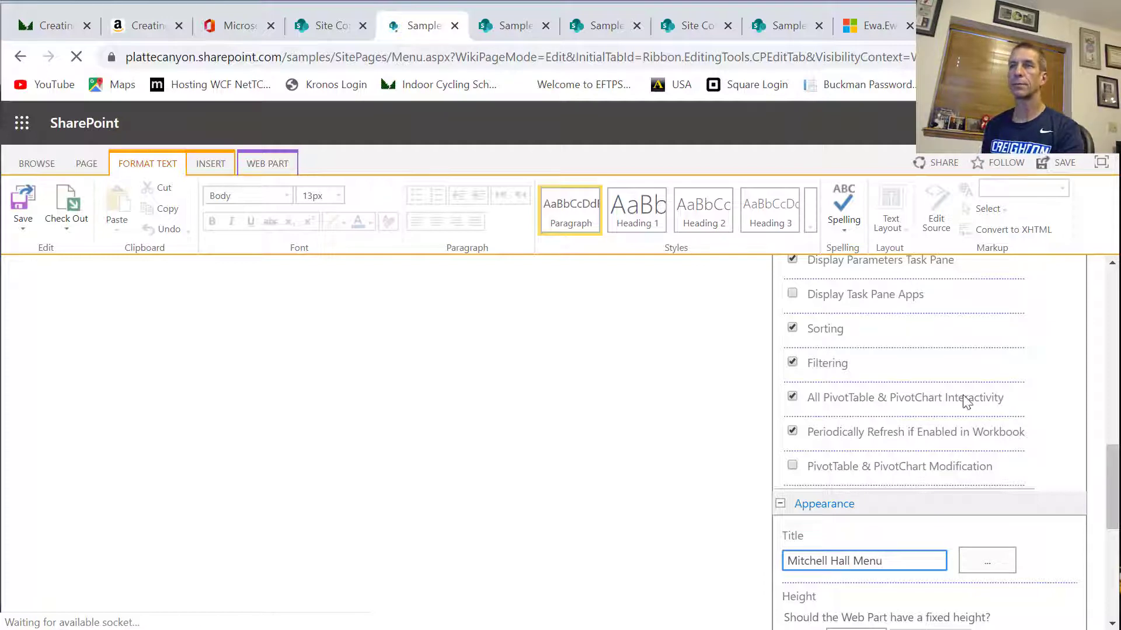
pyautogui.scroll(-5, 969, 401)
pyautogui.click(864, 586)
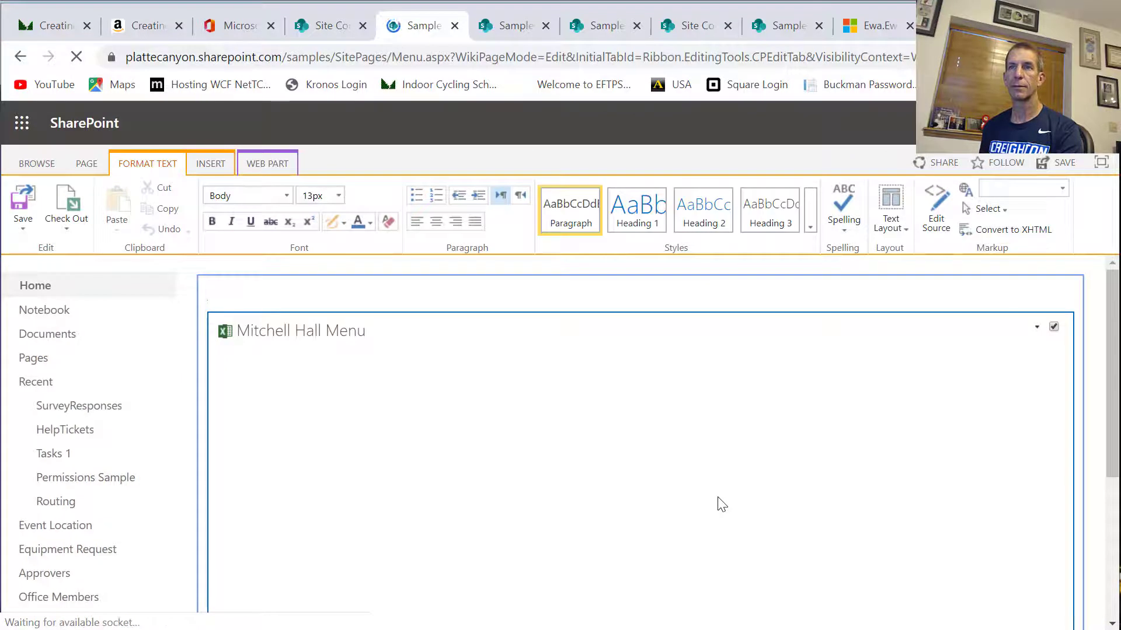
pyautogui.scroll(-5, 722, 505)
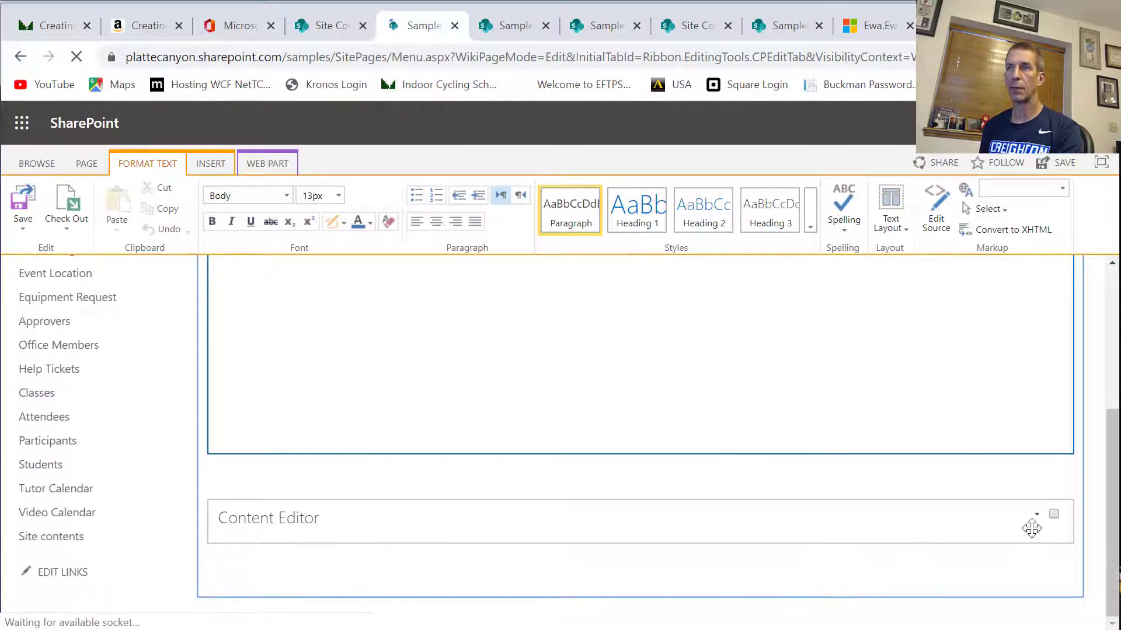
# - Edit the Content Editor web part and copy the script file's address up through CodeLibrary
pyautogui.click(1036, 516)
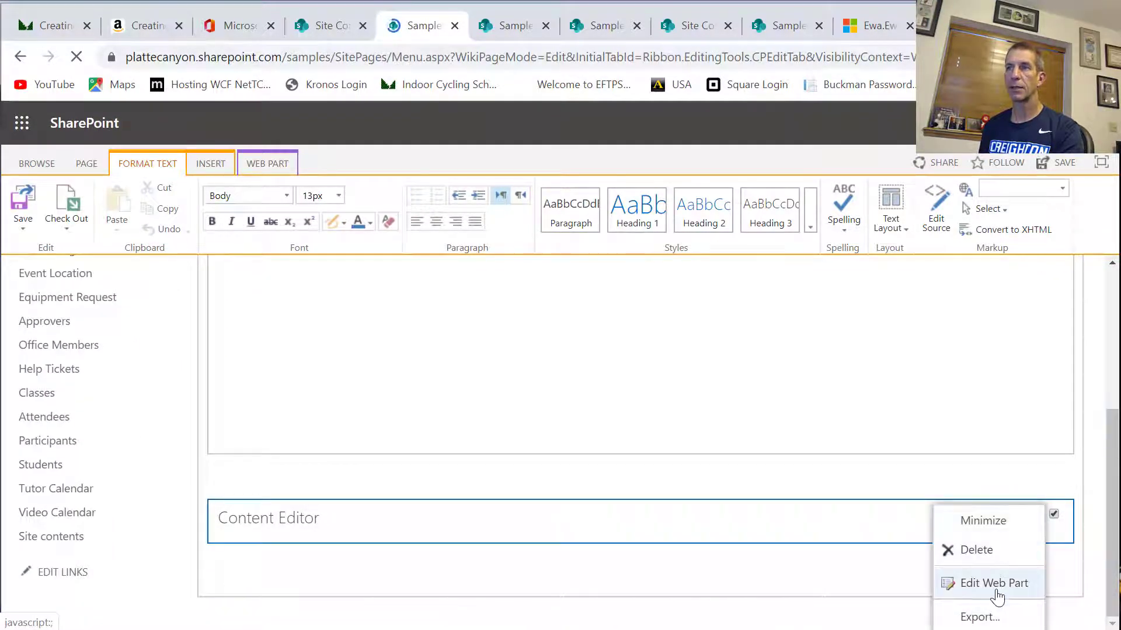
pyautogui.click(997, 591)
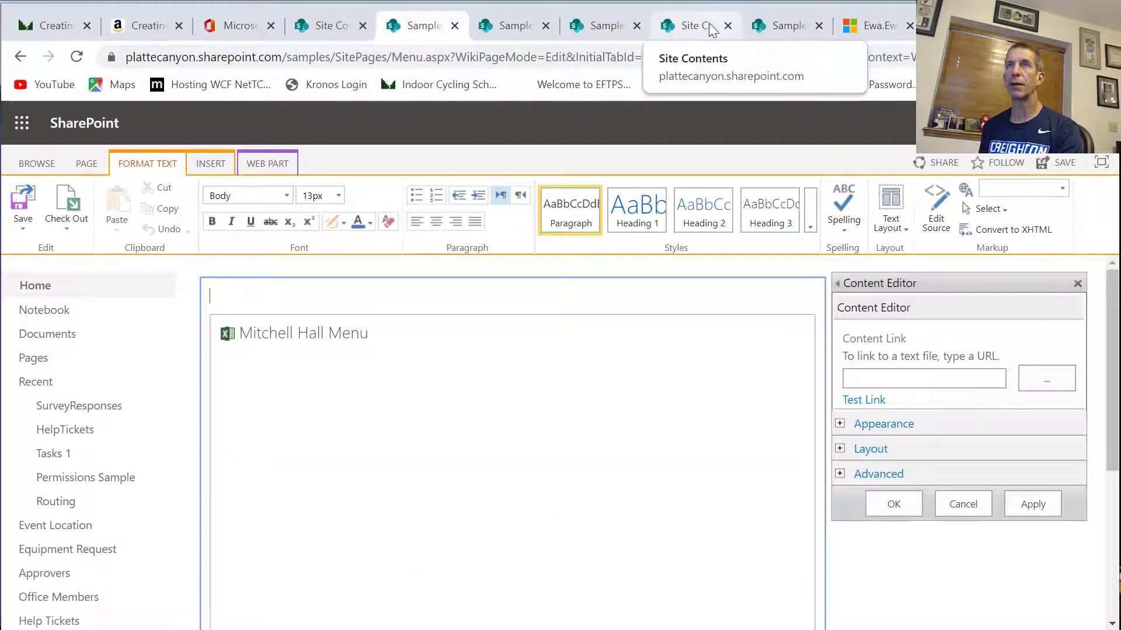
pyautogui.click(791, 32)
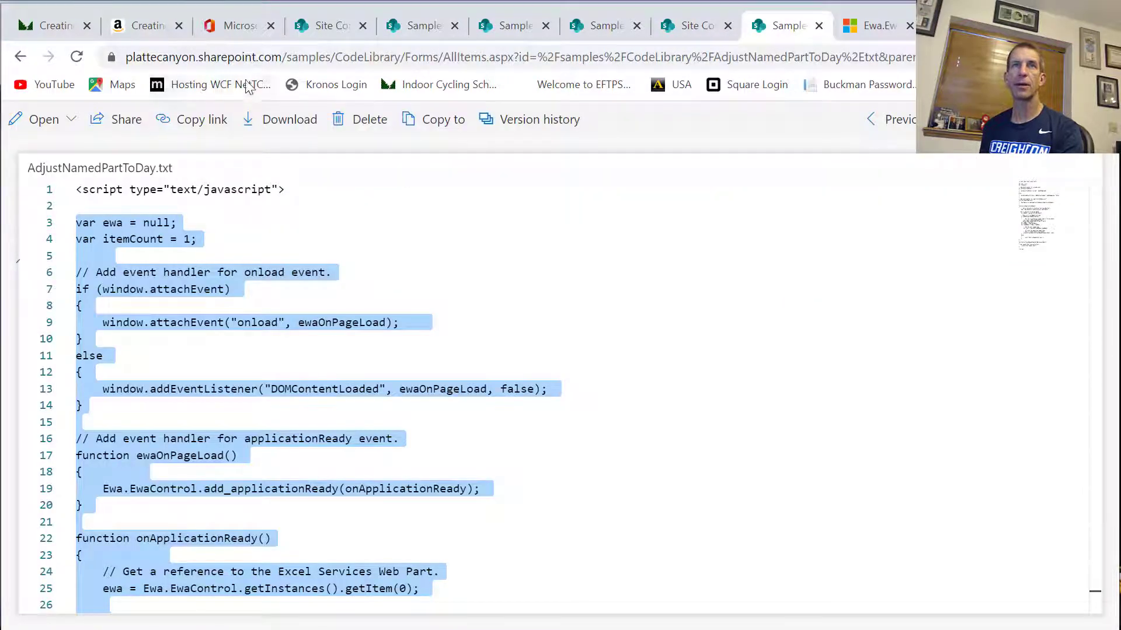
pyautogui.click(400, 53)
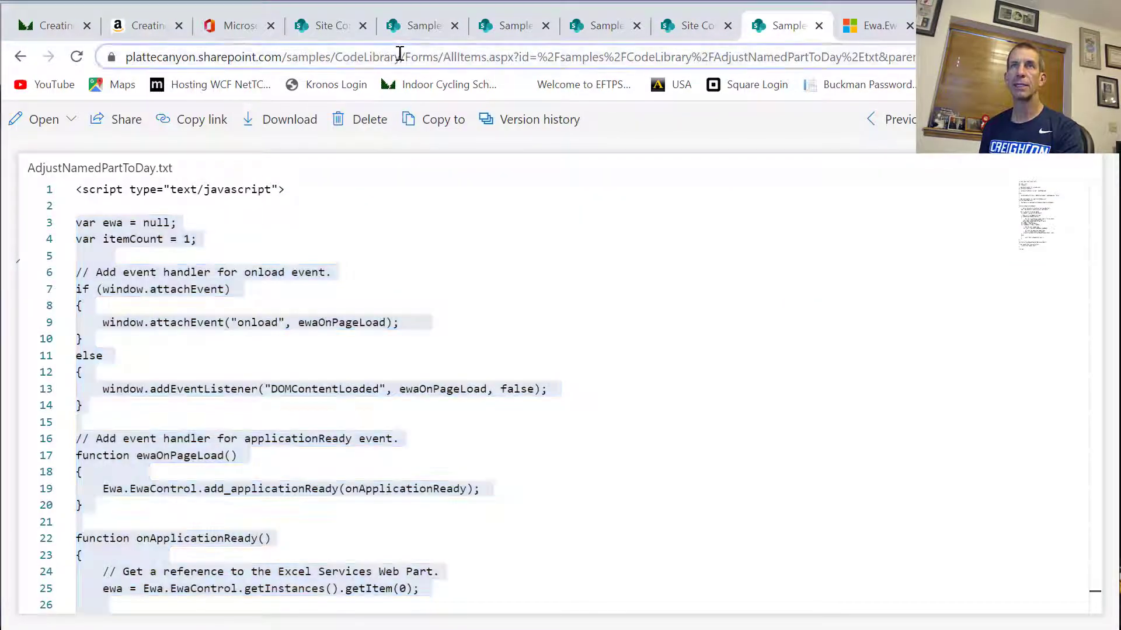
pyautogui.click(402, 58)
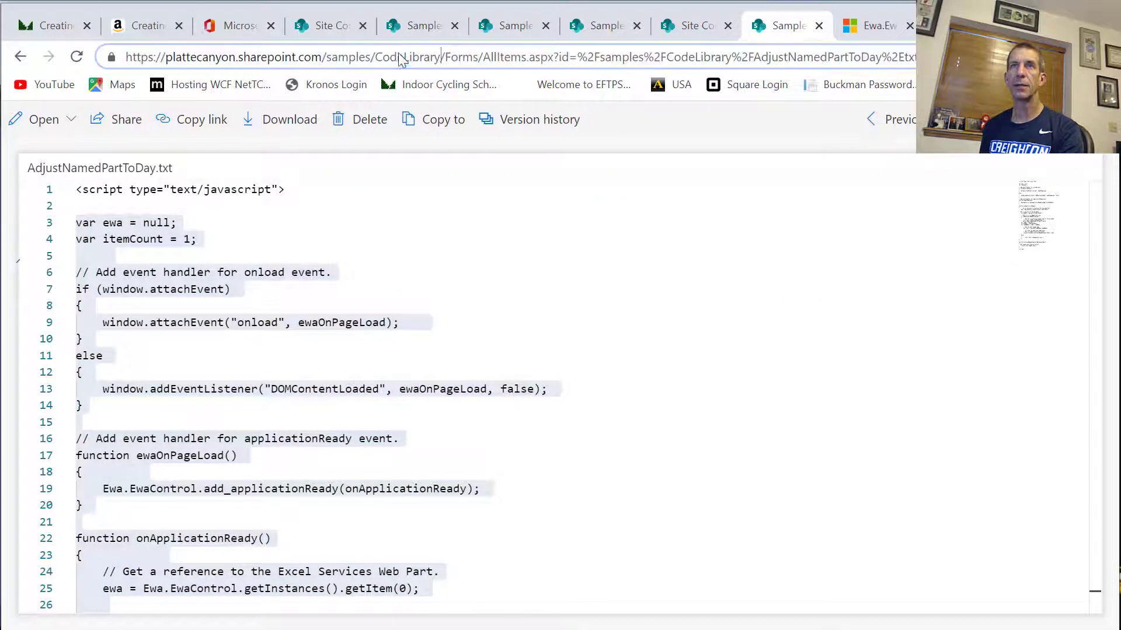
pyautogui.doubleClick(439, 57)
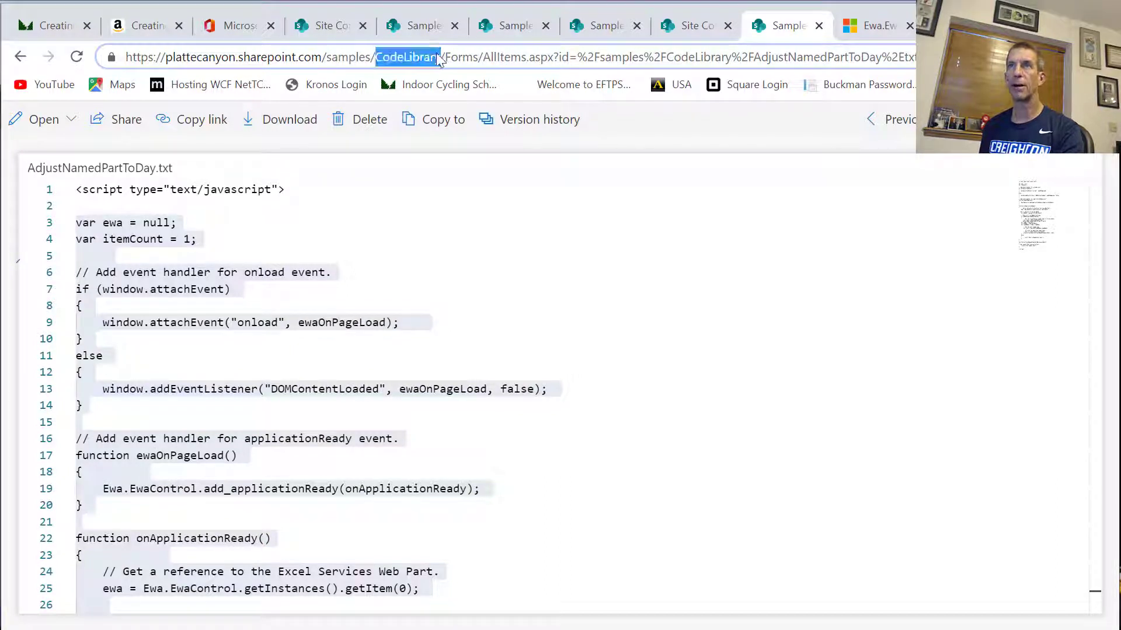
pyautogui.moveTo(437, 53); pyautogui.dragTo(62, 37)
pyautogui.hotkey('ctrl', 'c')
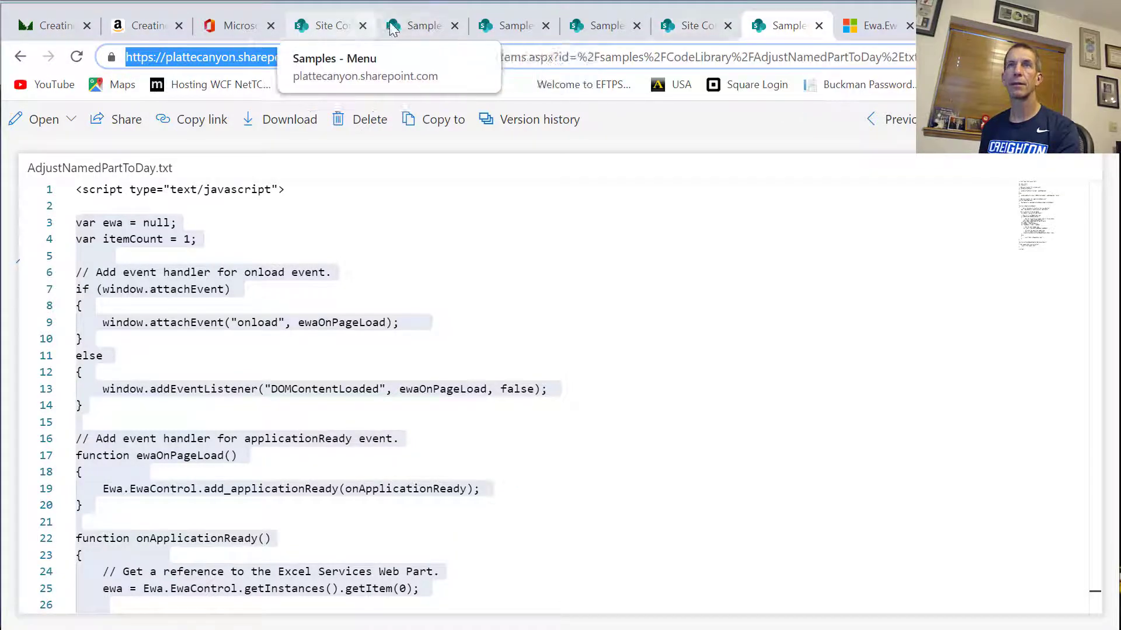
# - Paste the Code Library address into the web part's Content Link box
pyautogui.click(699, 34)
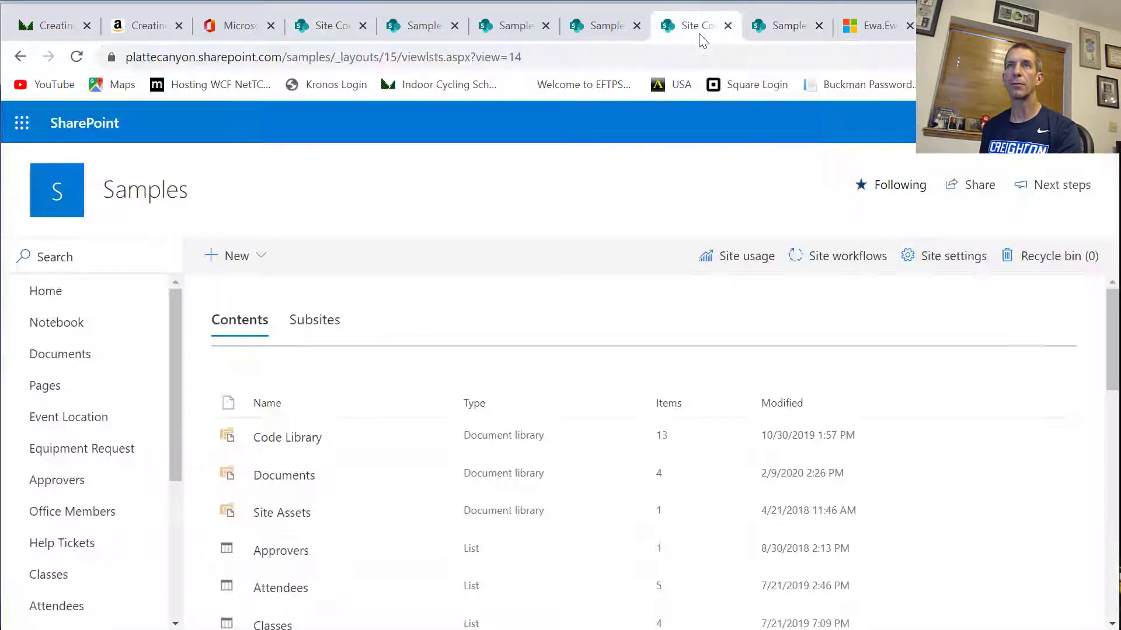
pyautogui.click(590, 28)
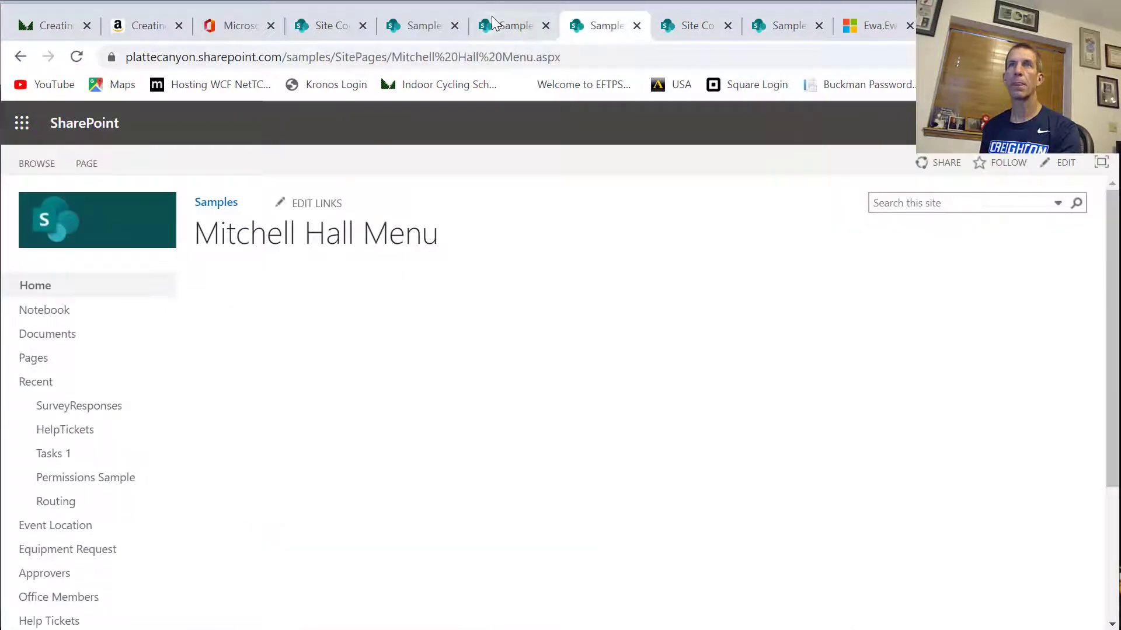
pyautogui.click(419, 26)
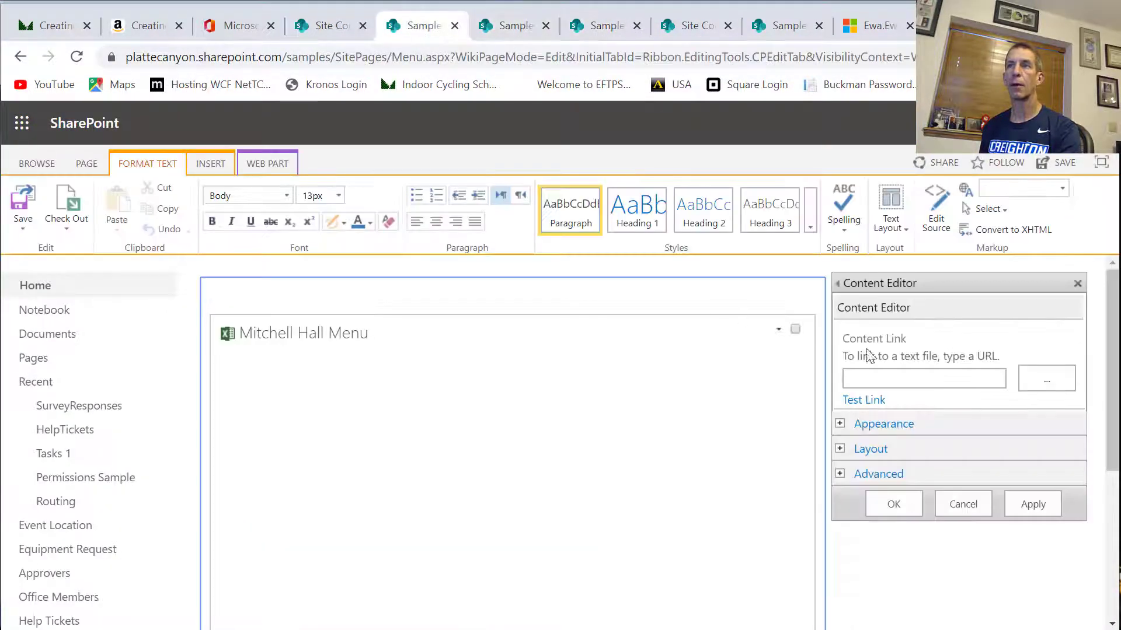
pyautogui.click(933, 371)
pyautogui.hotkey('ctrl', 'v')
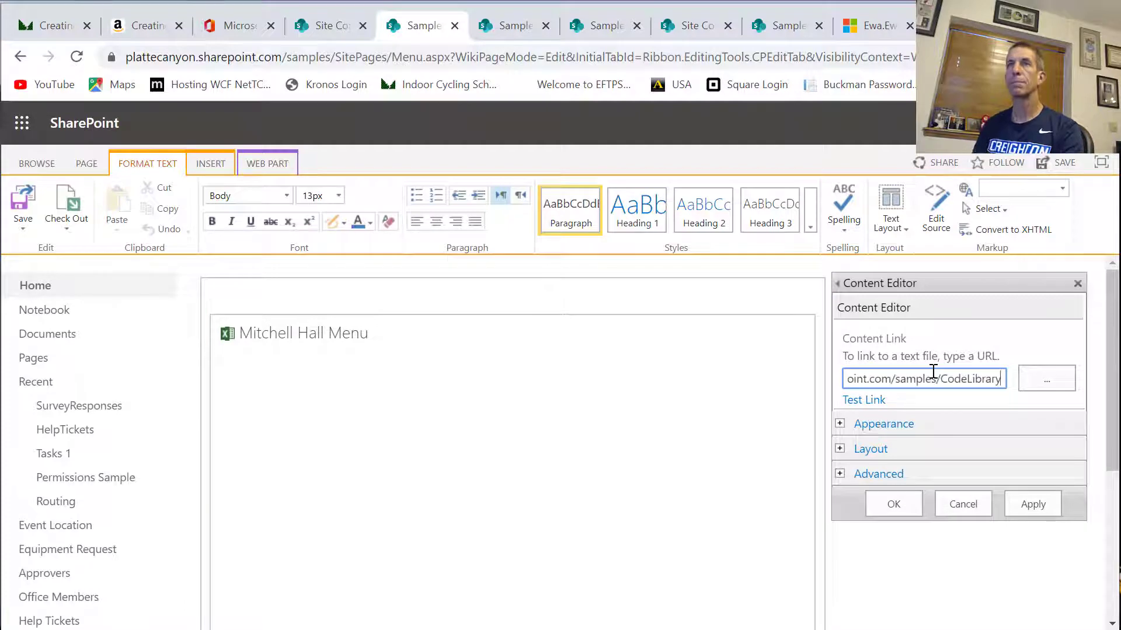
# - Append /AdjustNamedPartToDay.txt to the Content Link address
pyautogui.click(784, 25)
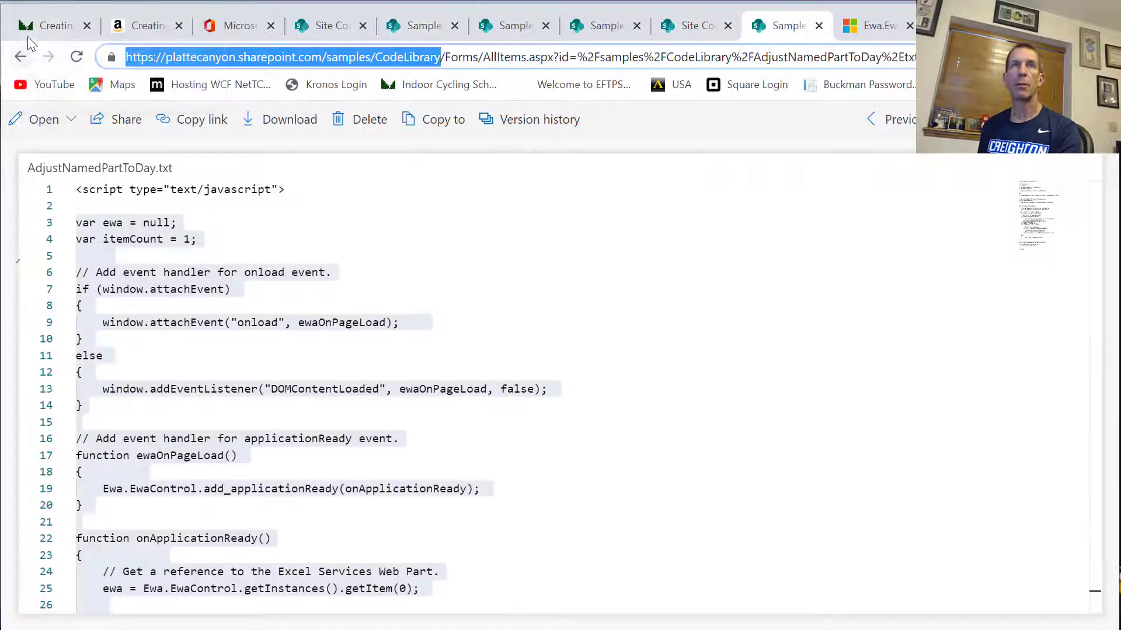
pyautogui.click(20, 53)
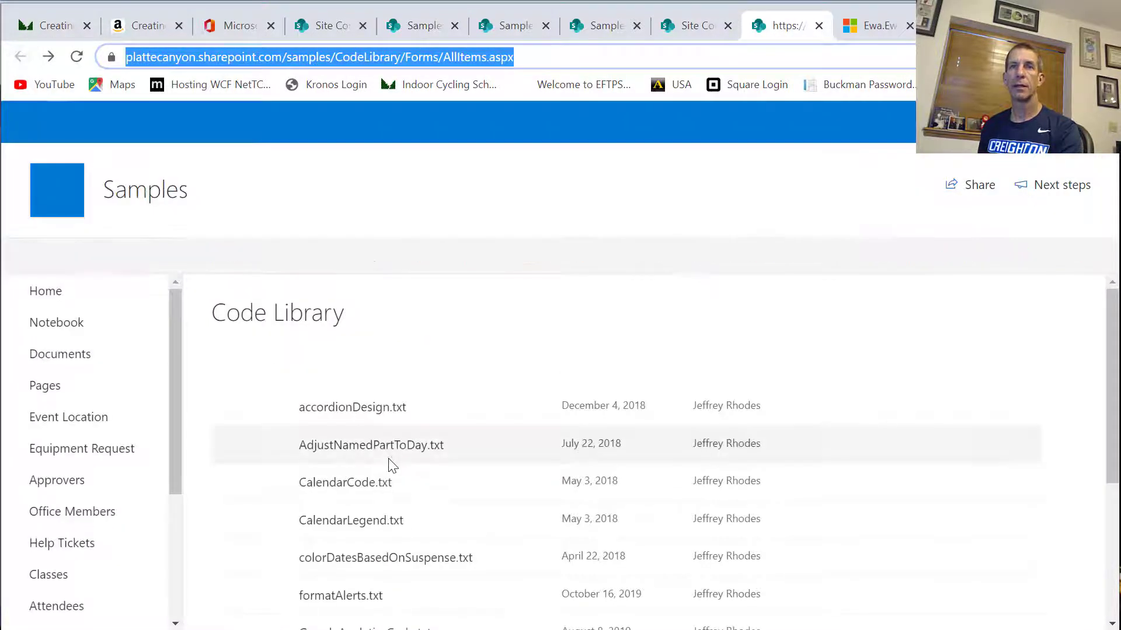
pyautogui.click(457, 453)
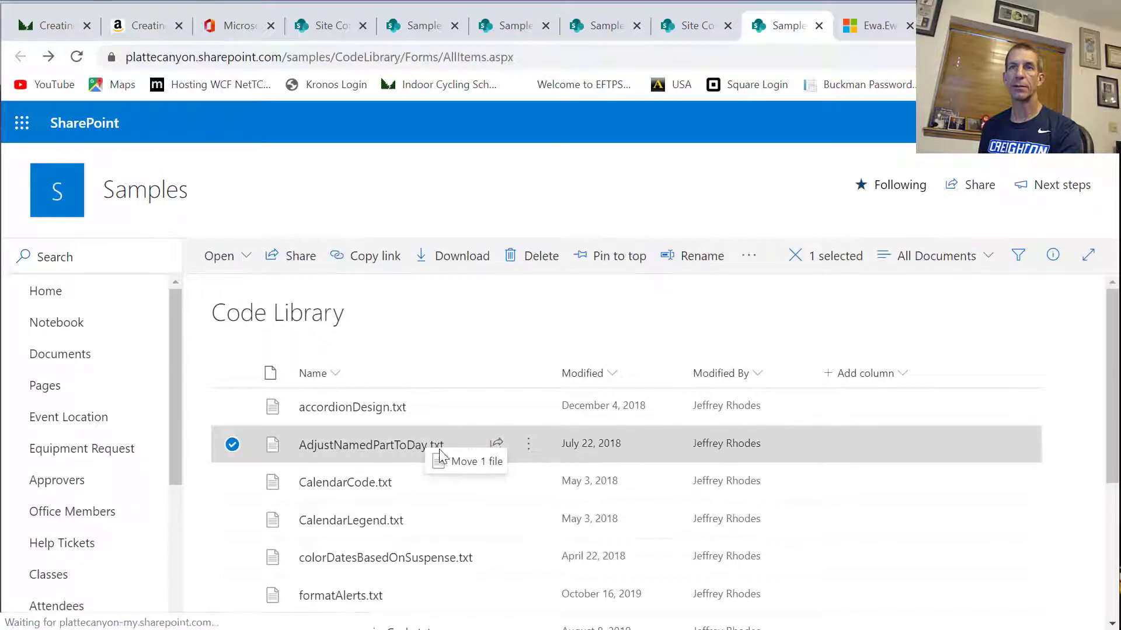
pyautogui.moveTo(440, 455); pyautogui.dragTo(408, 454)
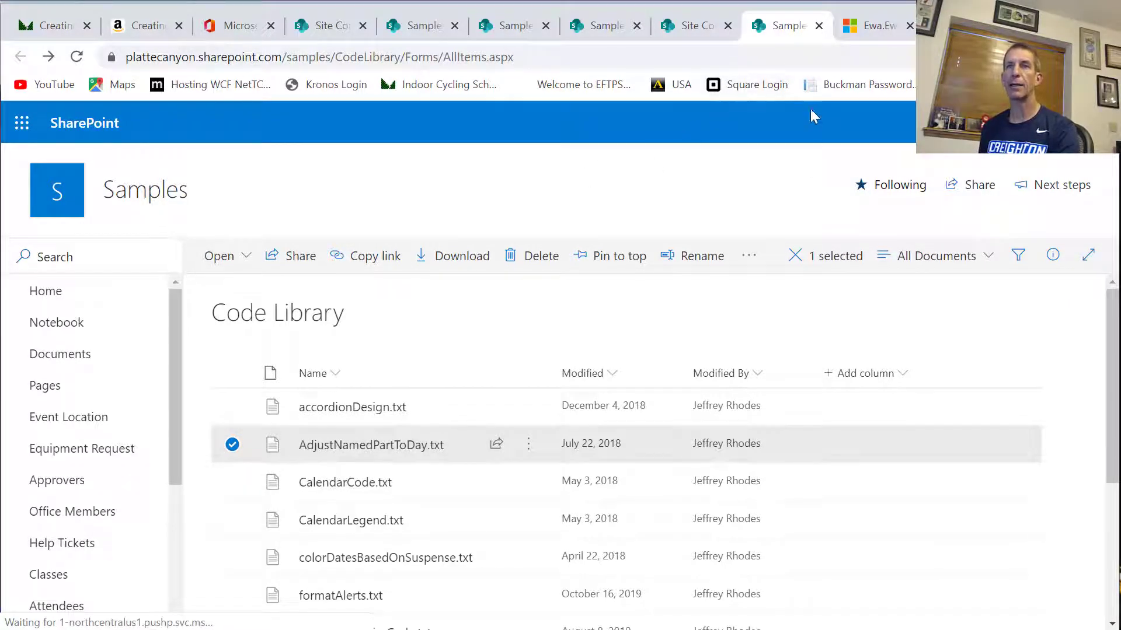
pyautogui.click(706, 23)
pyautogui.click(601, 26)
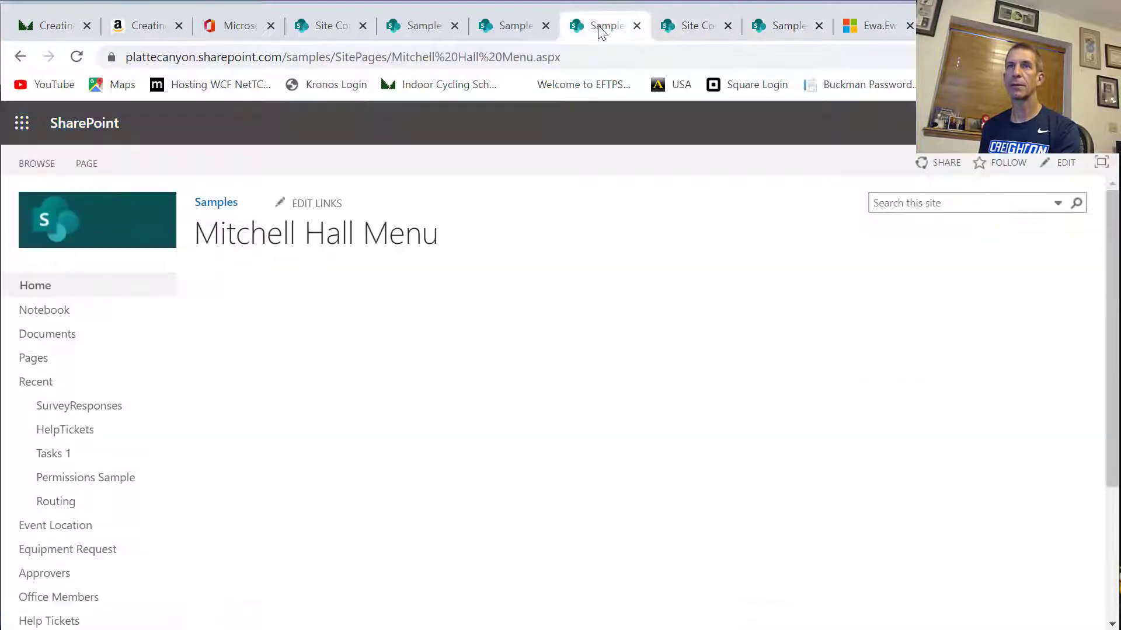
pyautogui.click(519, 29)
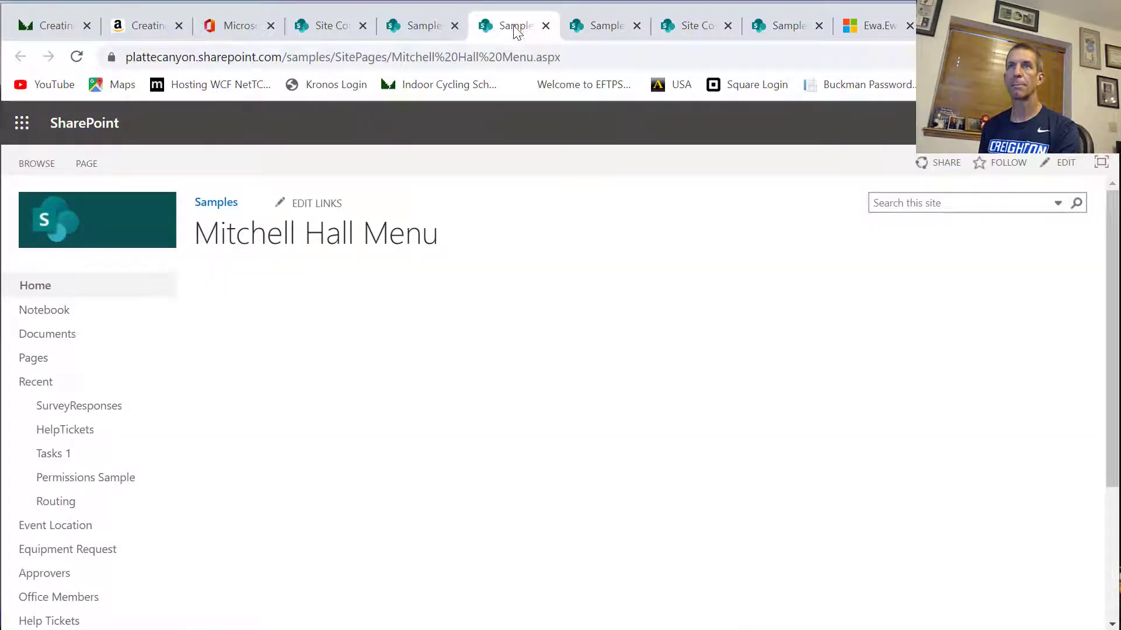
pyautogui.click(418, 28)
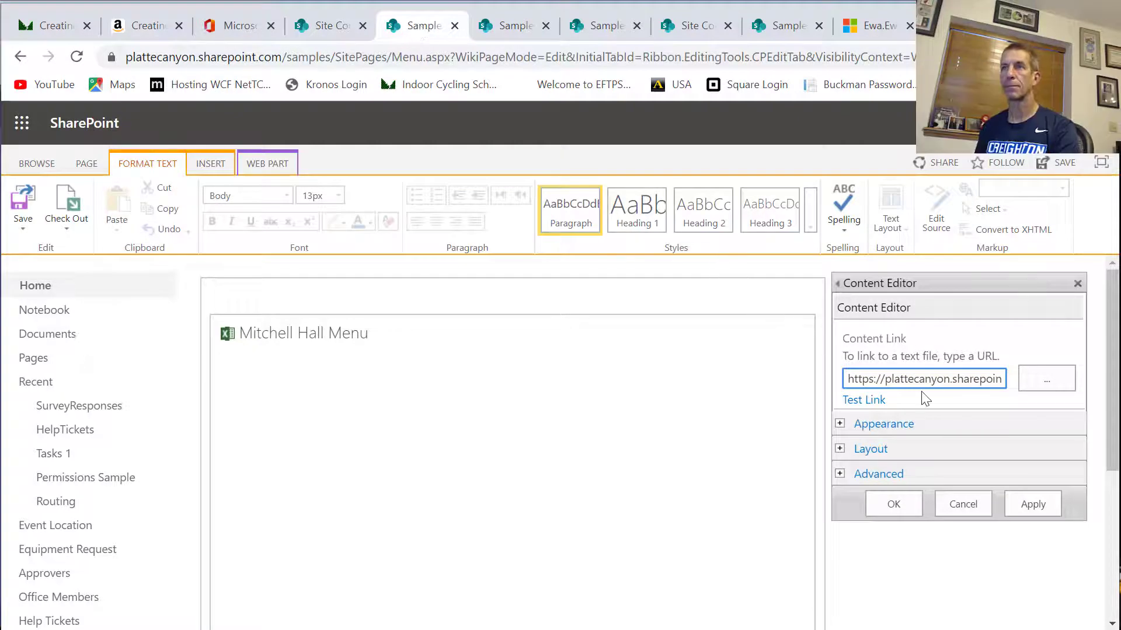
pyautogui.press('End')
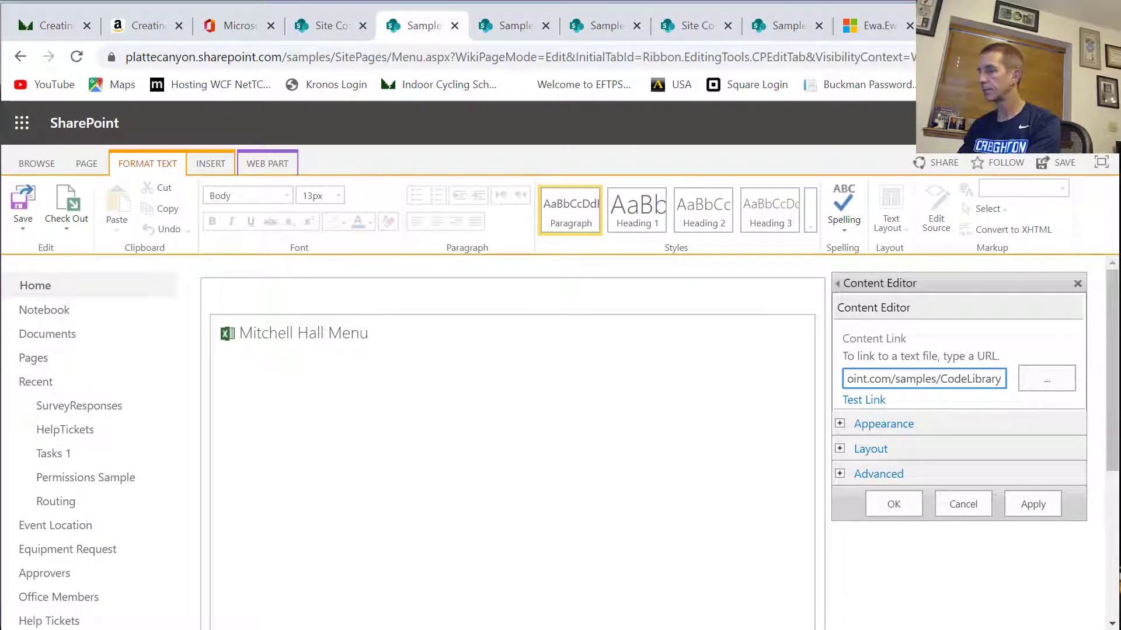
pyautogui.write('/Adj')
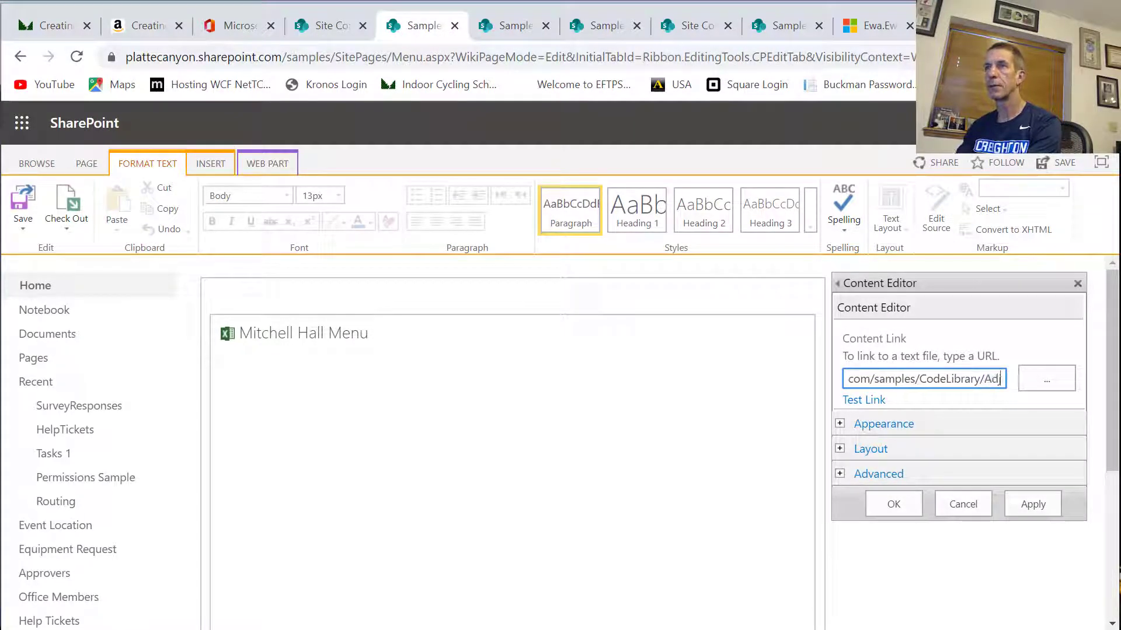
pyautogui.write('ustNamed')
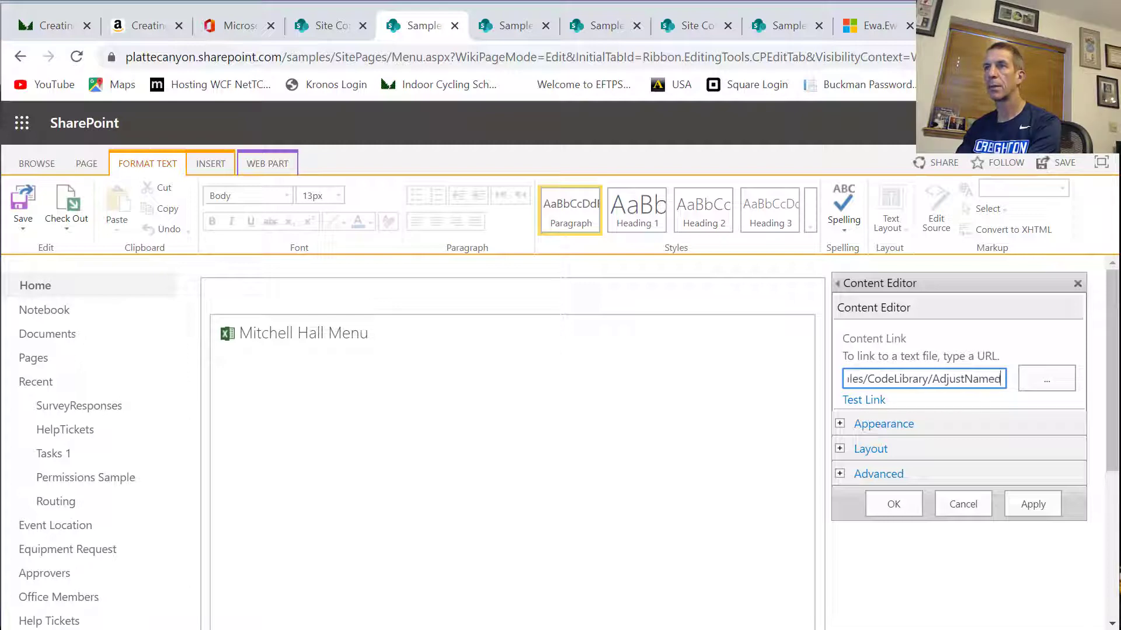
pyautogui.write('PartToDay')
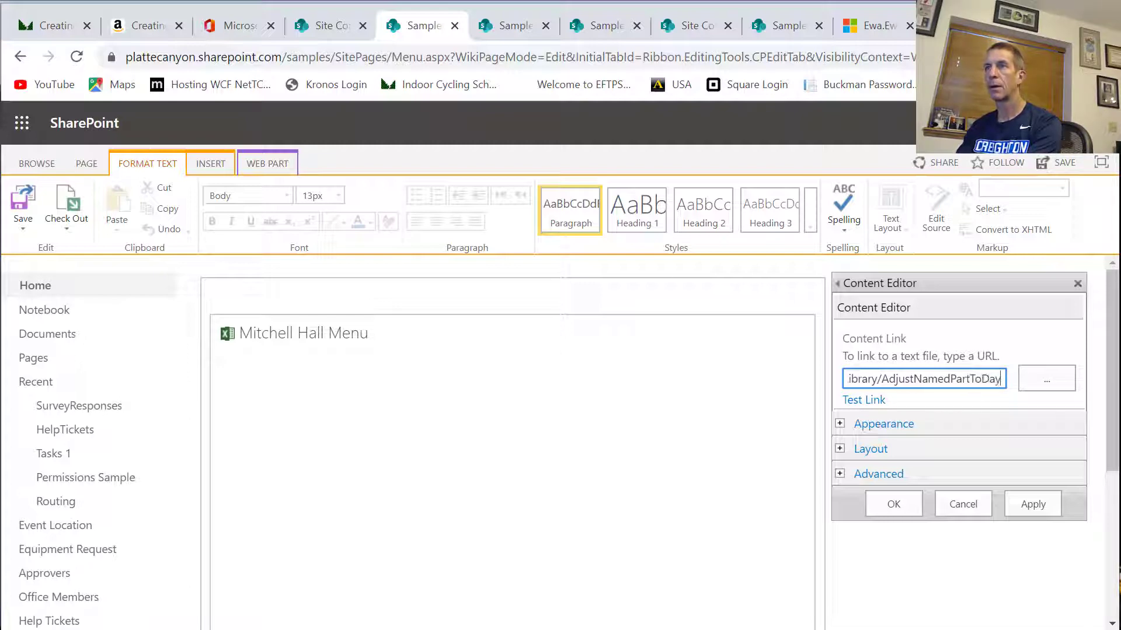
pyautogui.write('.txt')
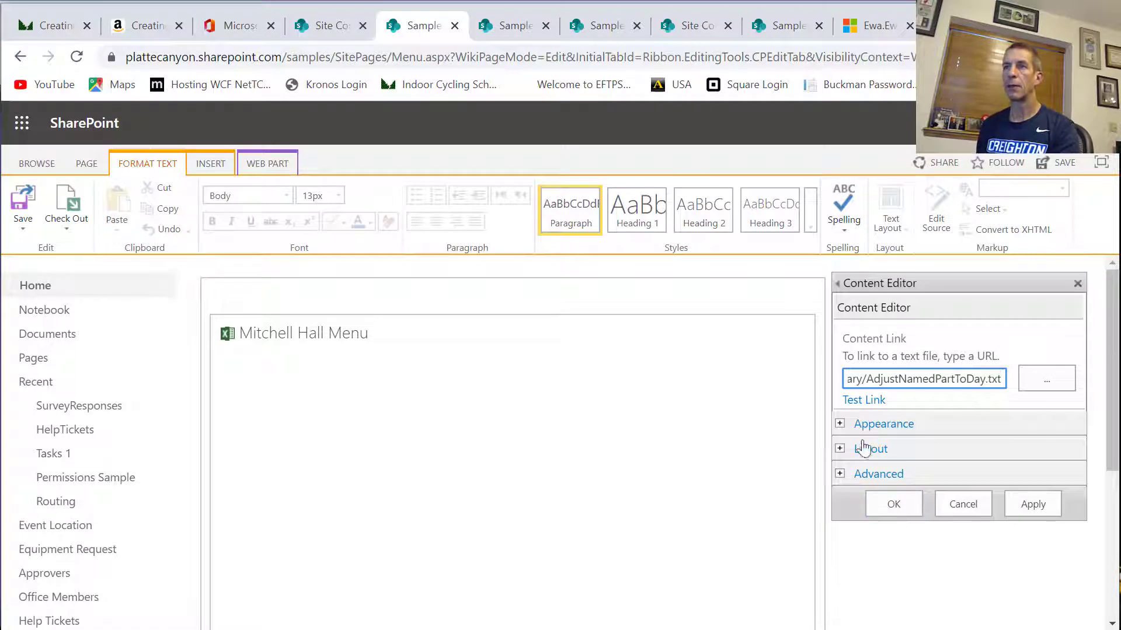
# - Title the web part 'JavaScript Code - Do Not Delete', set chrome type None, and apply
pyautogui.click(840, 424)
pyautogui.tripleClick(911, 481)
pyautogui.write('JavaScript Code')
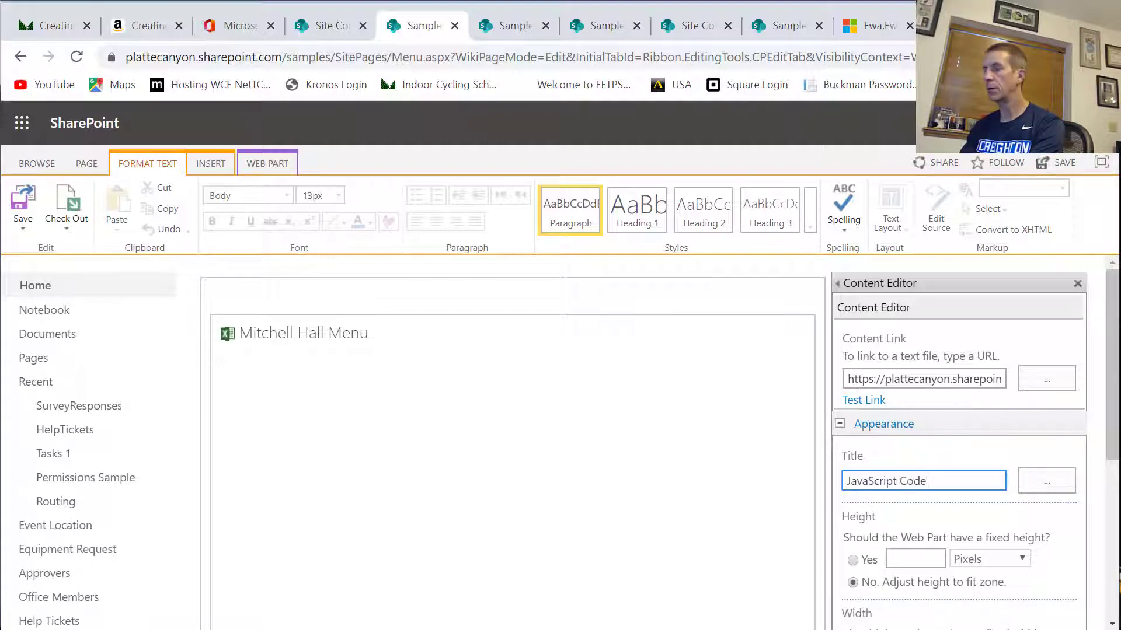
pyautogui.write('- Do Not e')
pyautogui.write('lete')
pyautogui.scroll(-5, 893, 462)
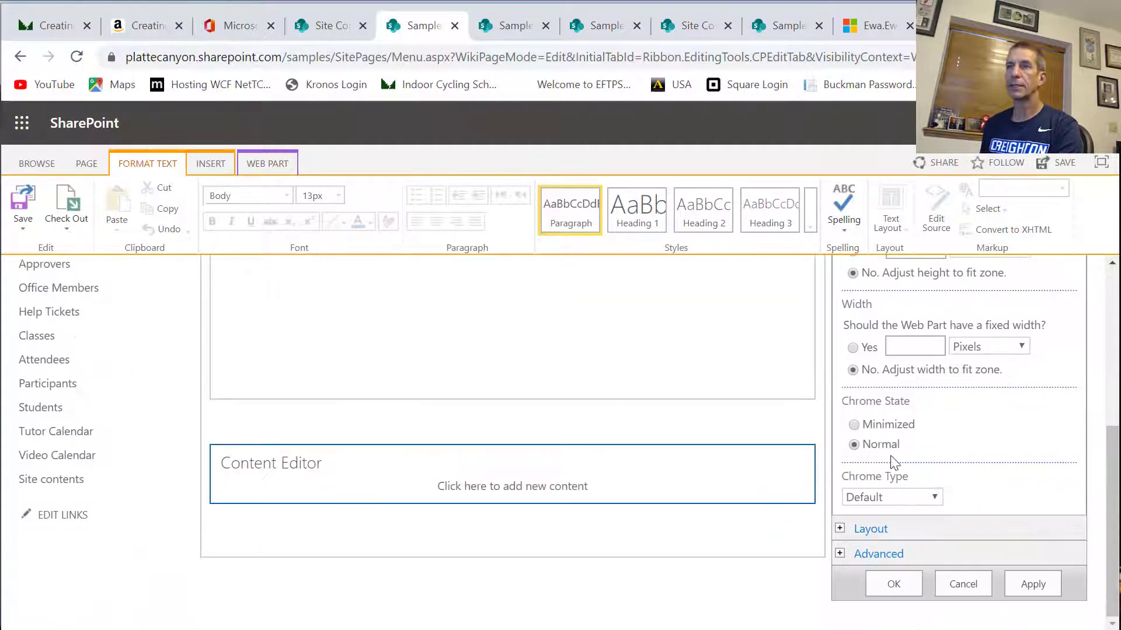
pyautogui.click(881, 499)
pyautogui.click(889, 531)
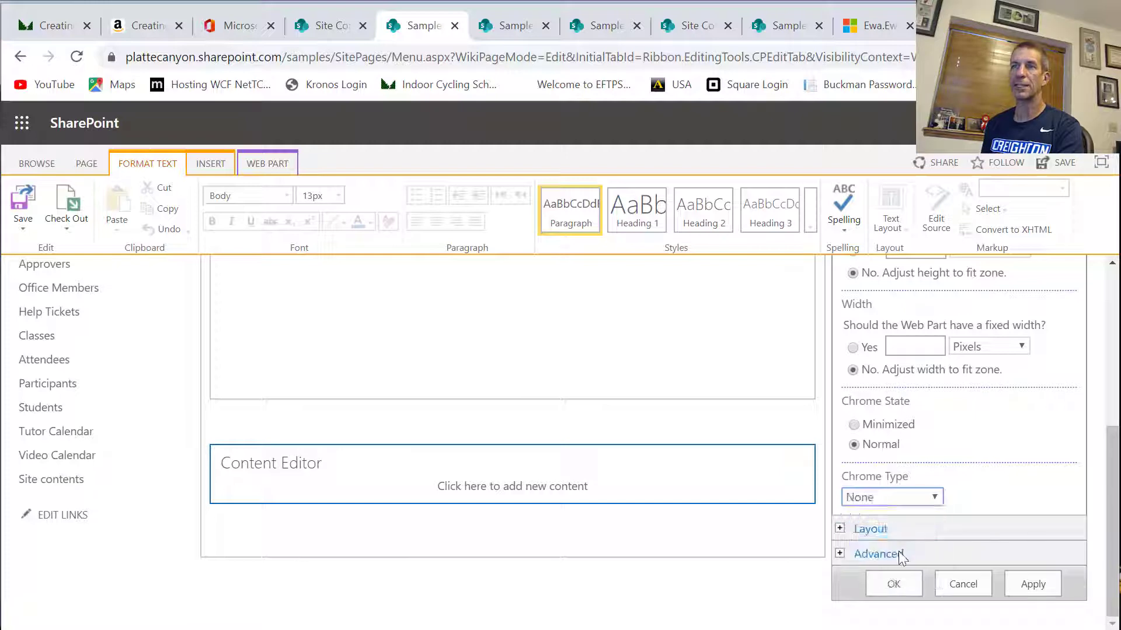
pyautogui.click(913, 591)
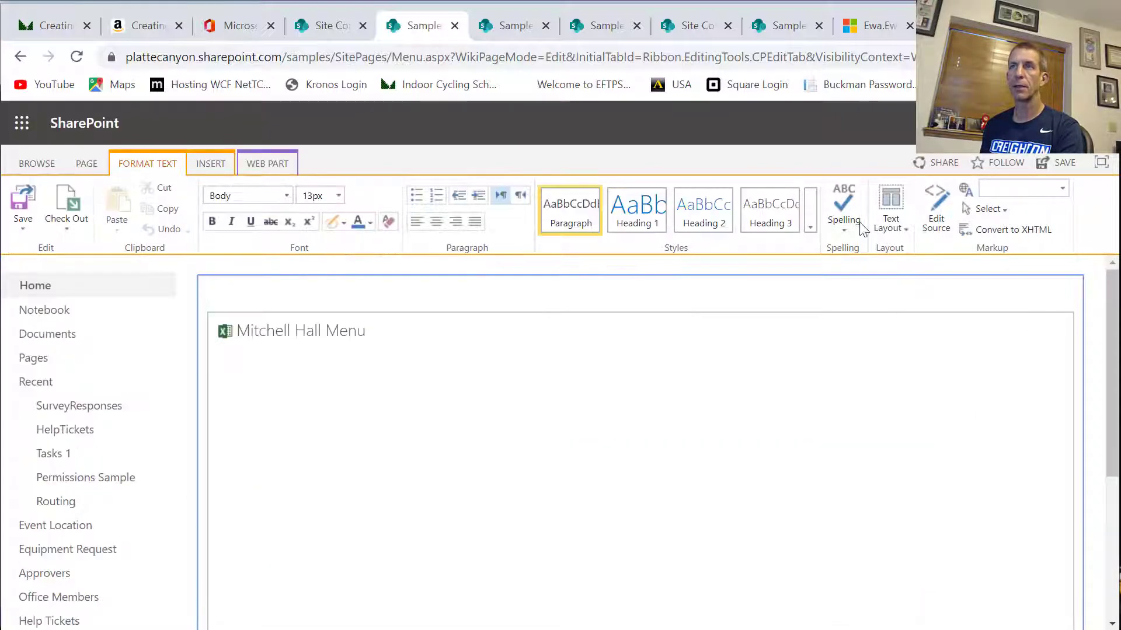
# - Save the Menu page from the Format Text ribbon and exit edit mode
pyautogui.click(21, 201)
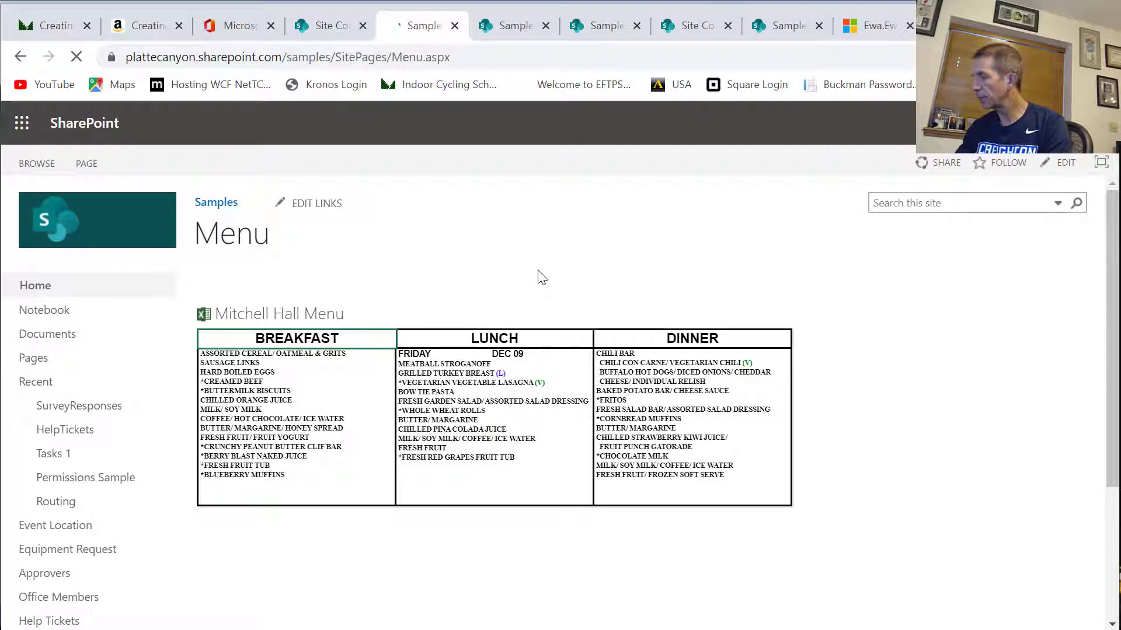
# - Open Menu.aspx in DevTools Sources and search it for Ewa.EwaControl.add_applicationReady
pyautogui.press('F12')
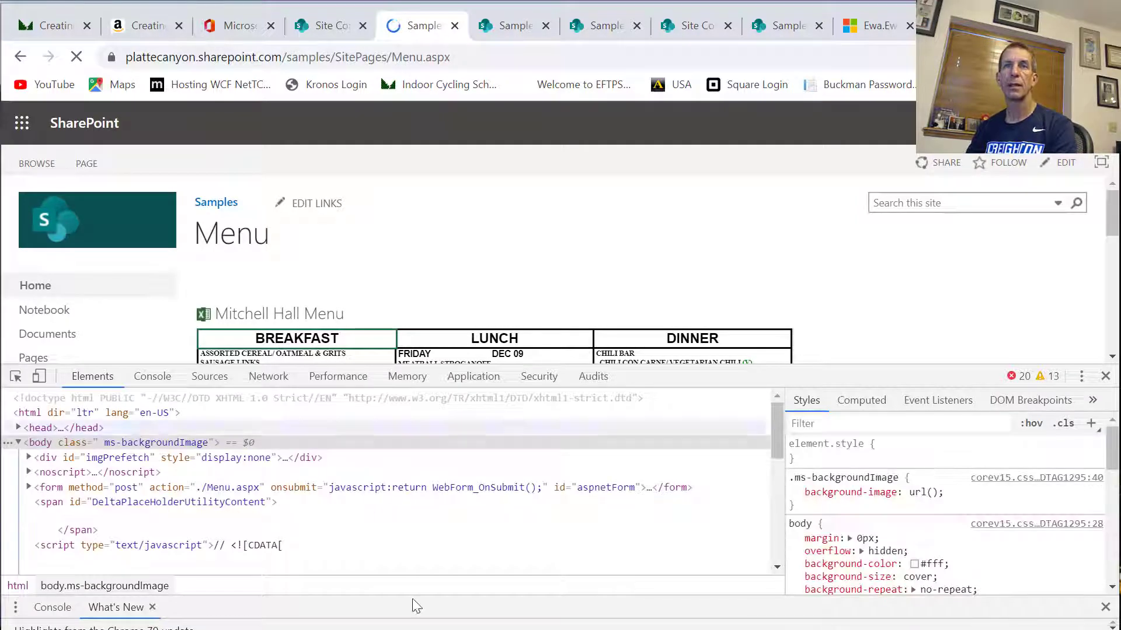
pyautogui.click(210, 378)
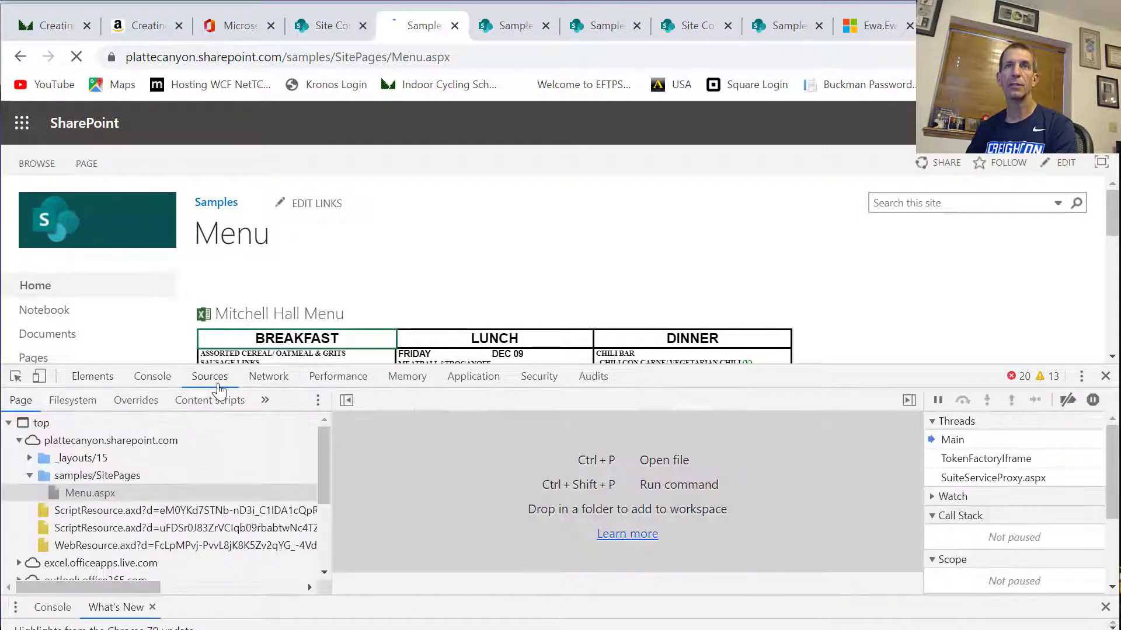
pyautogui.click(115, 496)
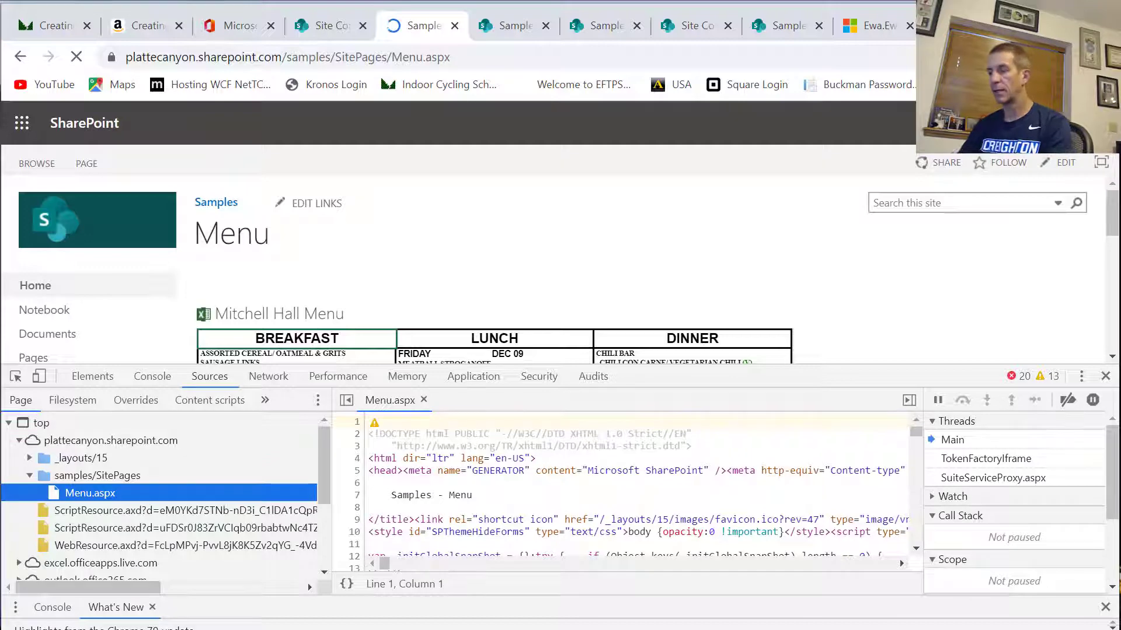
pyautogui.hotkey('ctrl', 'f')
pyautogui.write('https://plattecanyon.sharepoint.com/samples/CodeLibrary')
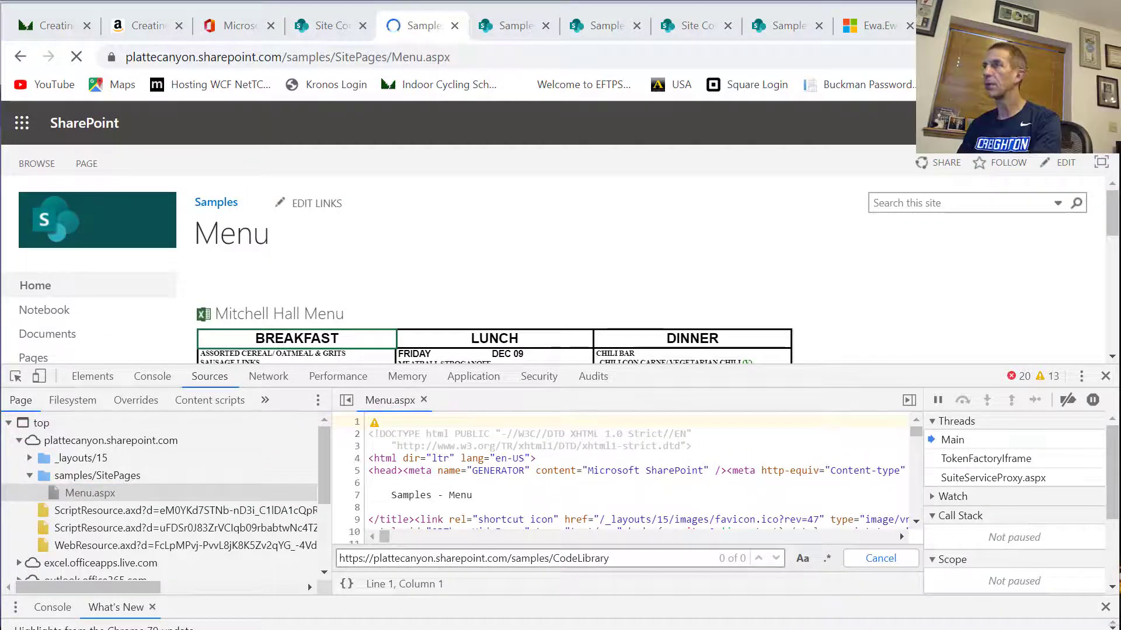
pyautogui.hotkey('alt', 'Tab')
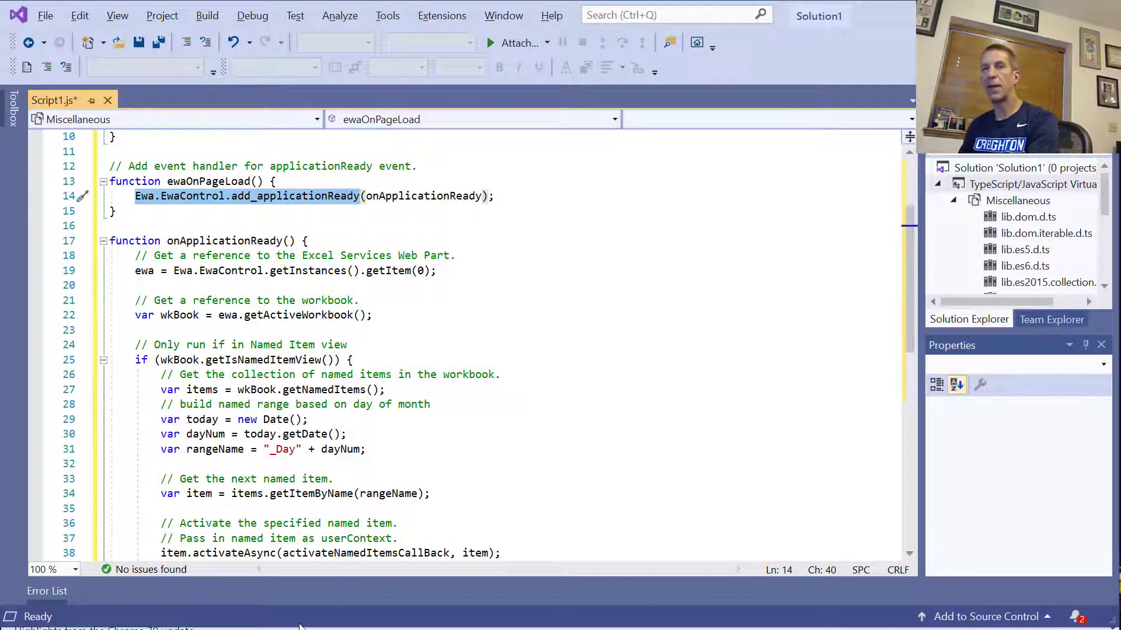
pyautogui.hotkey('alt', 'Tab')
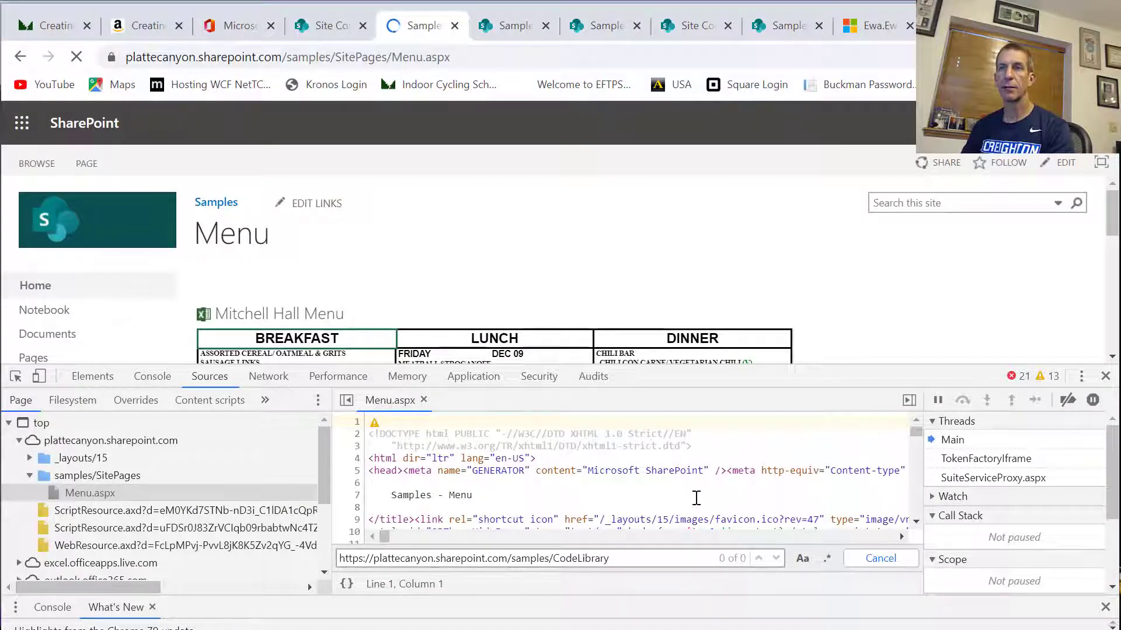
pyautogui.hotkey('ctrl', 'a')
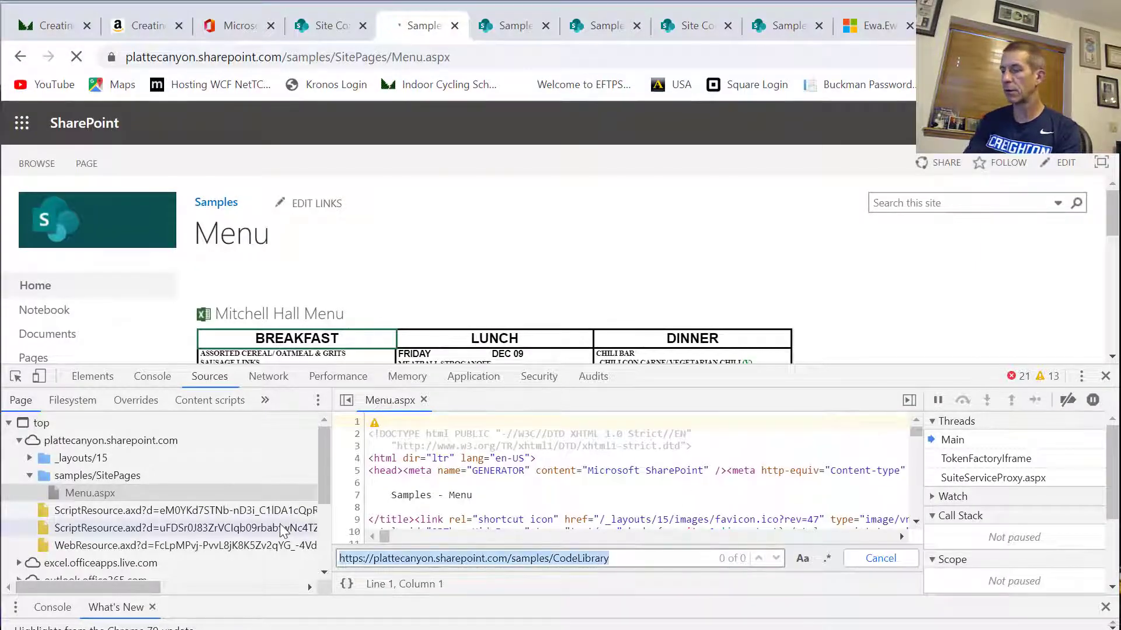
pyautogui.write('Ewa.EwaControl.add_applicationReady')
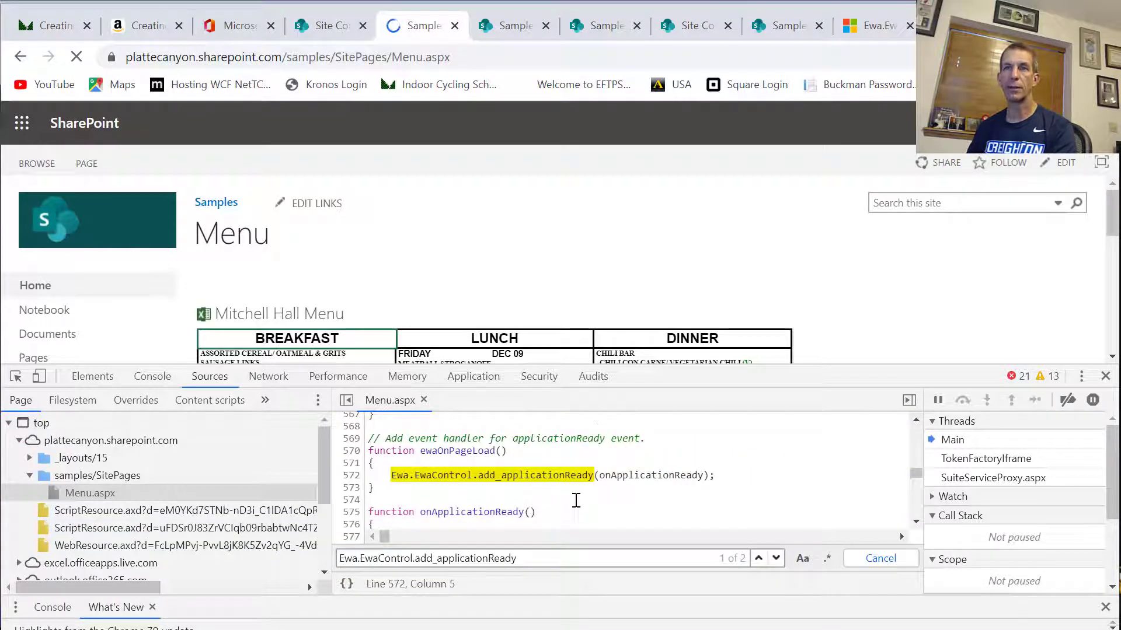
# - Set a breakpoint on line 578 and reload the page
pyautogui.scroll(-3, 565, 481)
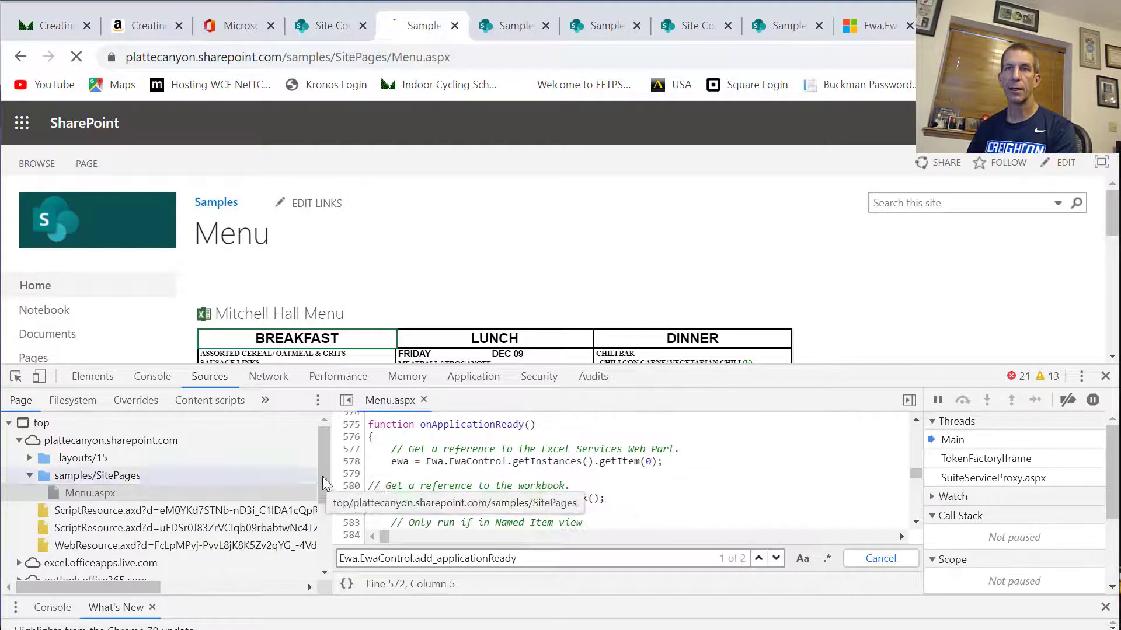
pyautogui.click(349, 461)
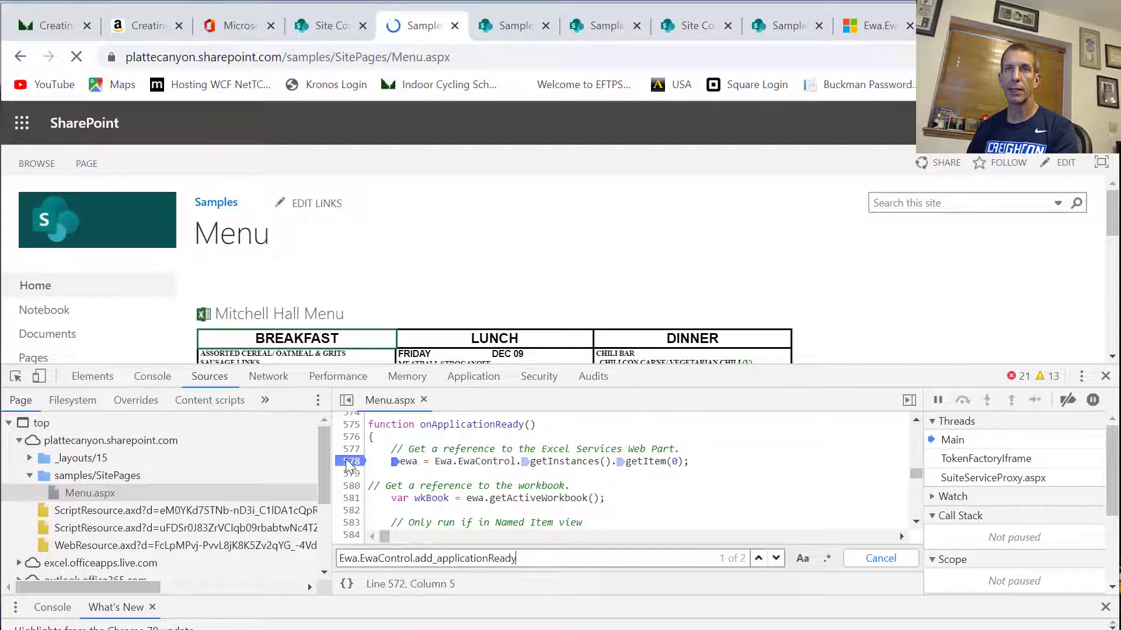
pyautogui.rightClick(516, 240)
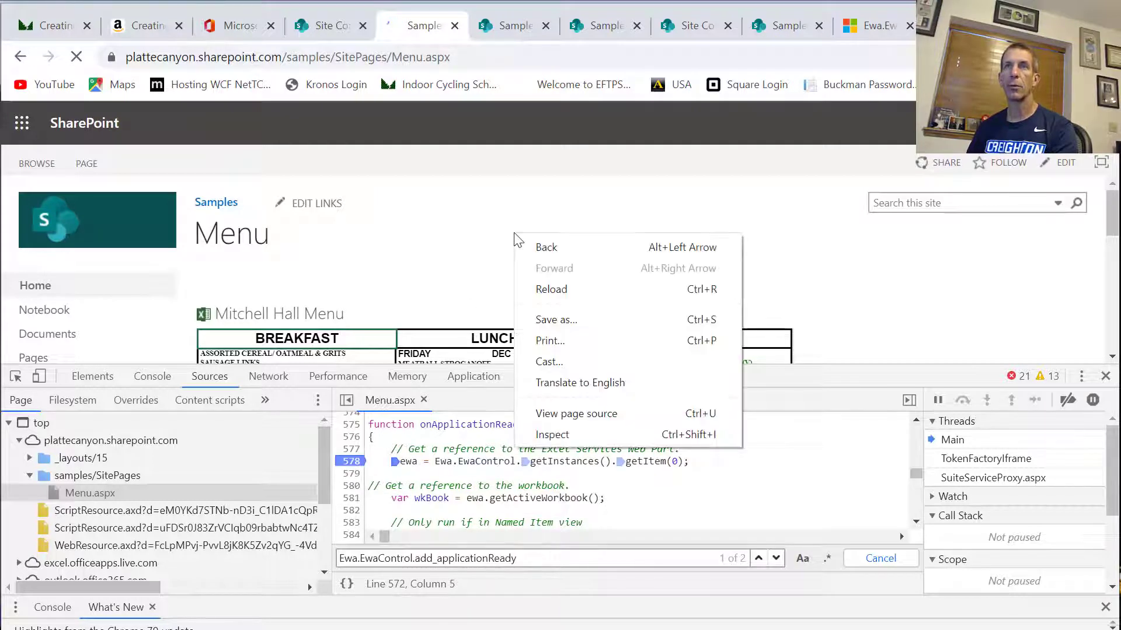
pyautogui.click(551, 289)
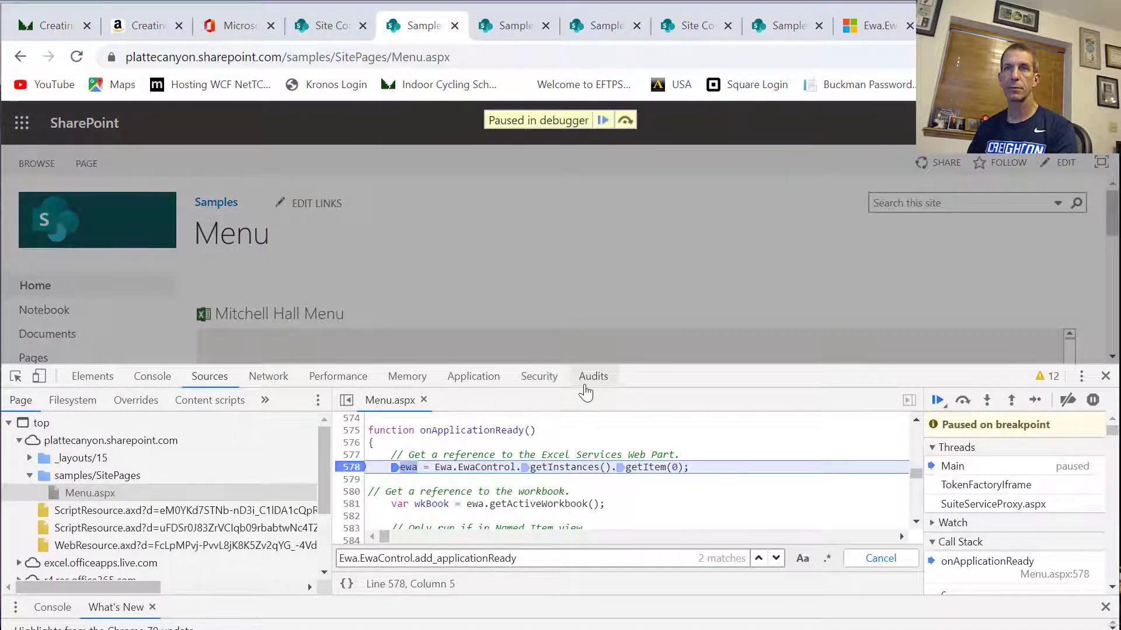
# - Enlarge the debugger, step over once to line 581, and review the Call Stack and Scope
pyautogui.scroll(-3, 665, 466)
pyautogui.scroll(3, 668, 469)
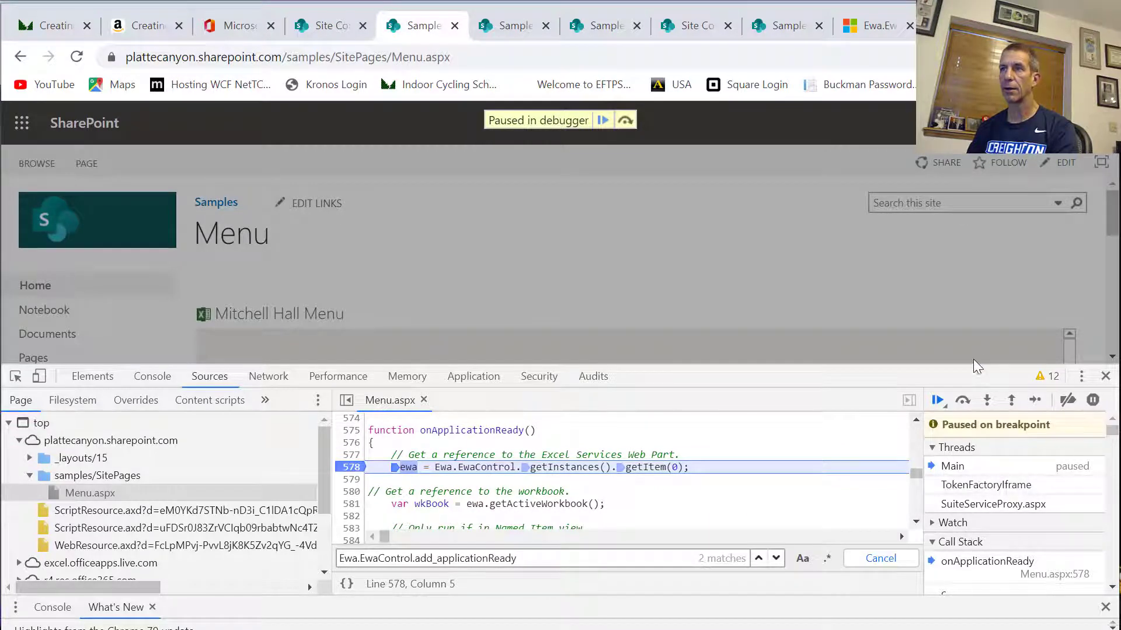
pyautogui.moveTo(970, 368); pyautogui.dragTo(970, 240)
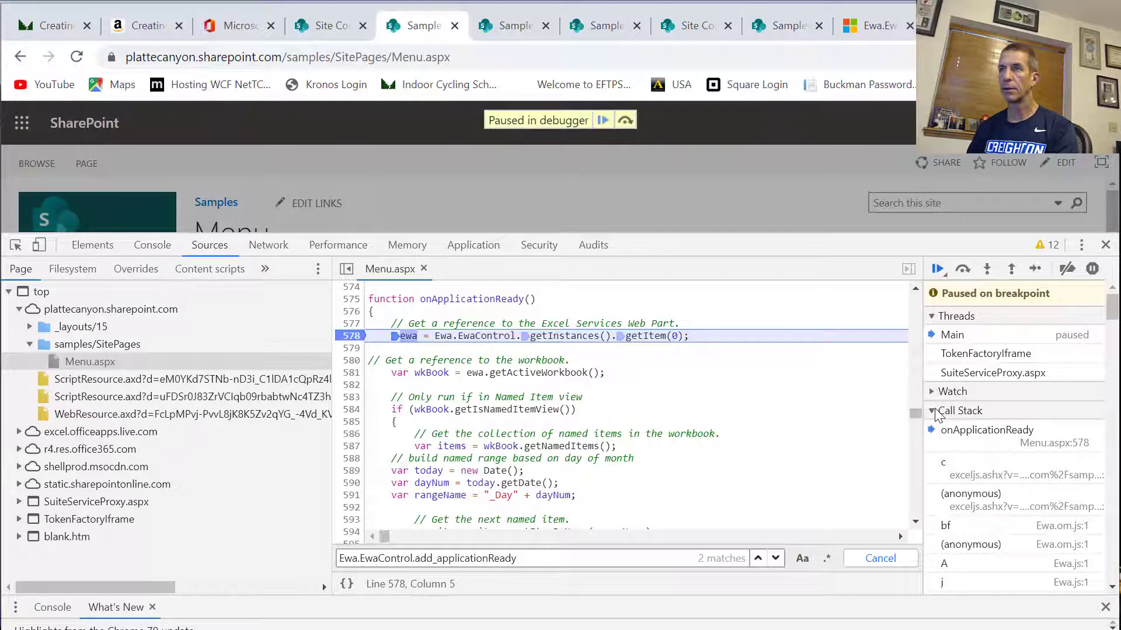
pyautogui.scroll(-3, 936, 415)
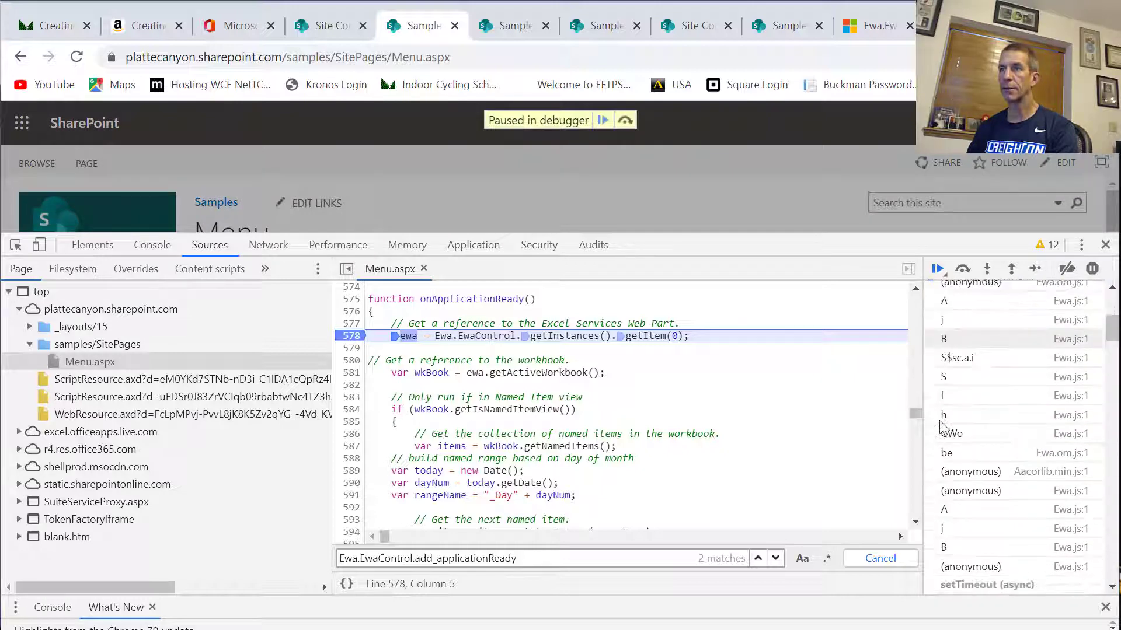
pyautogui.scroll(5, 942, 428)
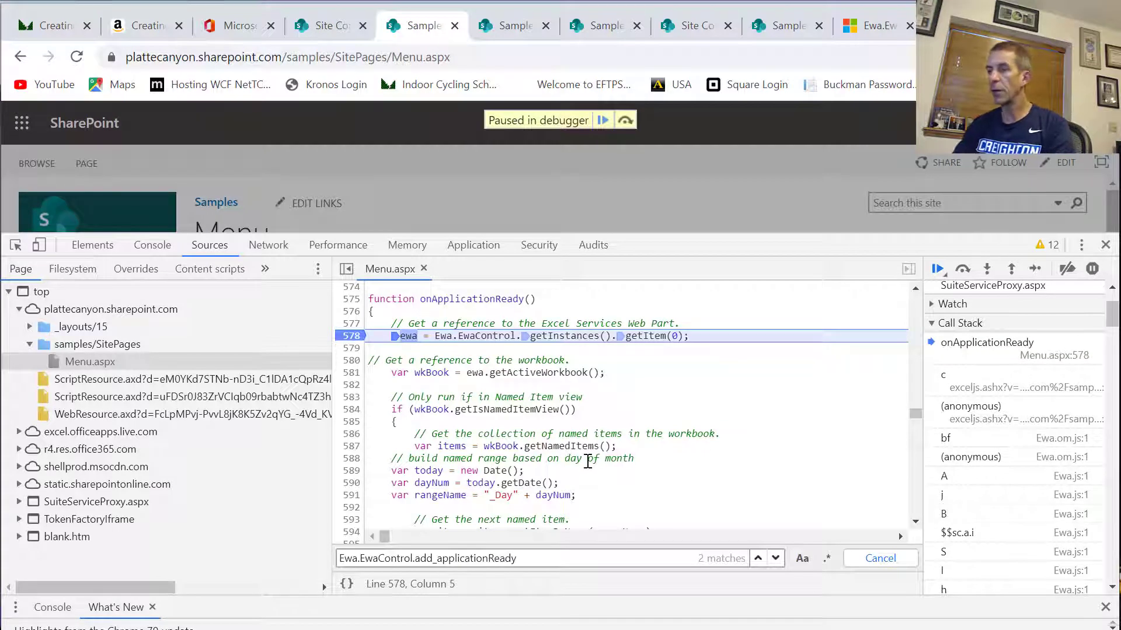
pyautogui.click(963, 269)
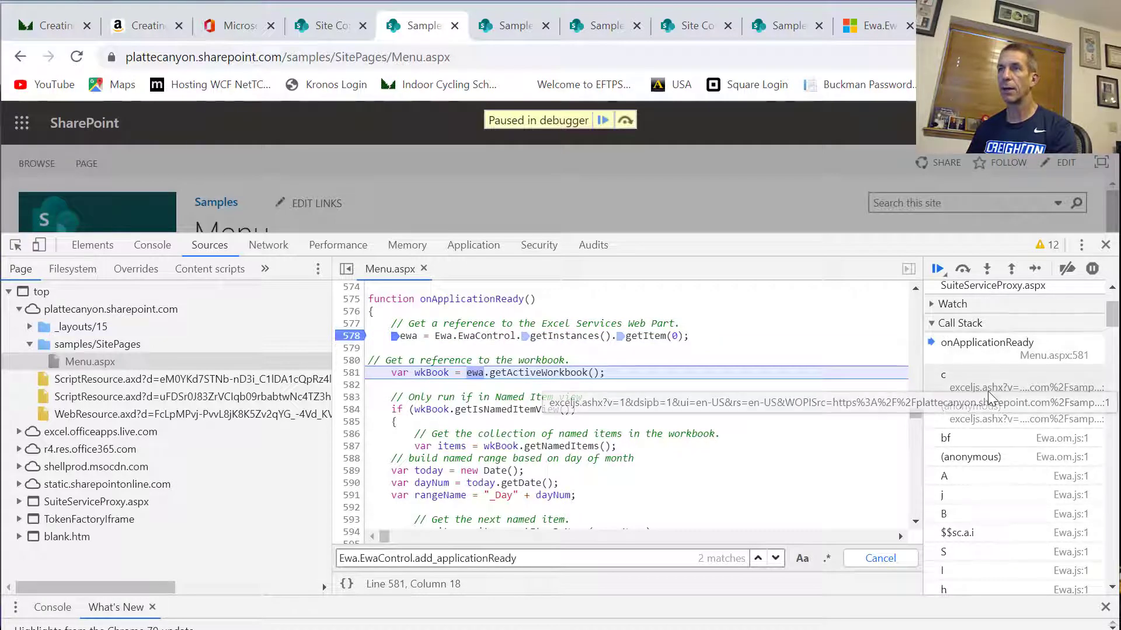
pyautogui.scroll(-10, 987, 391)
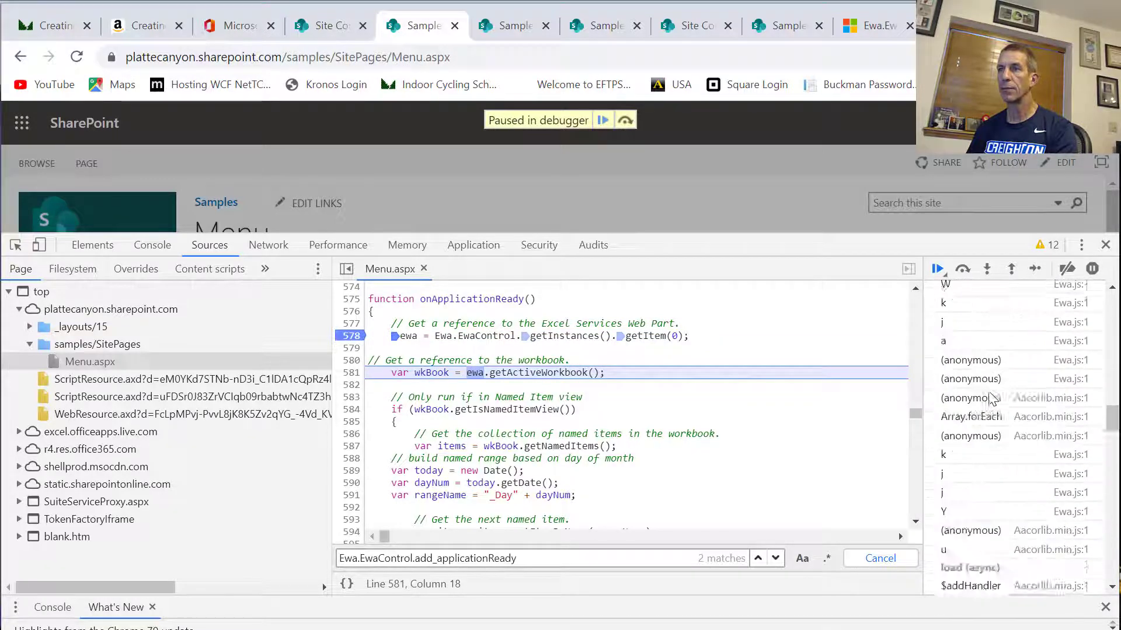
pyautogui.scroll(-10, 992, 399)
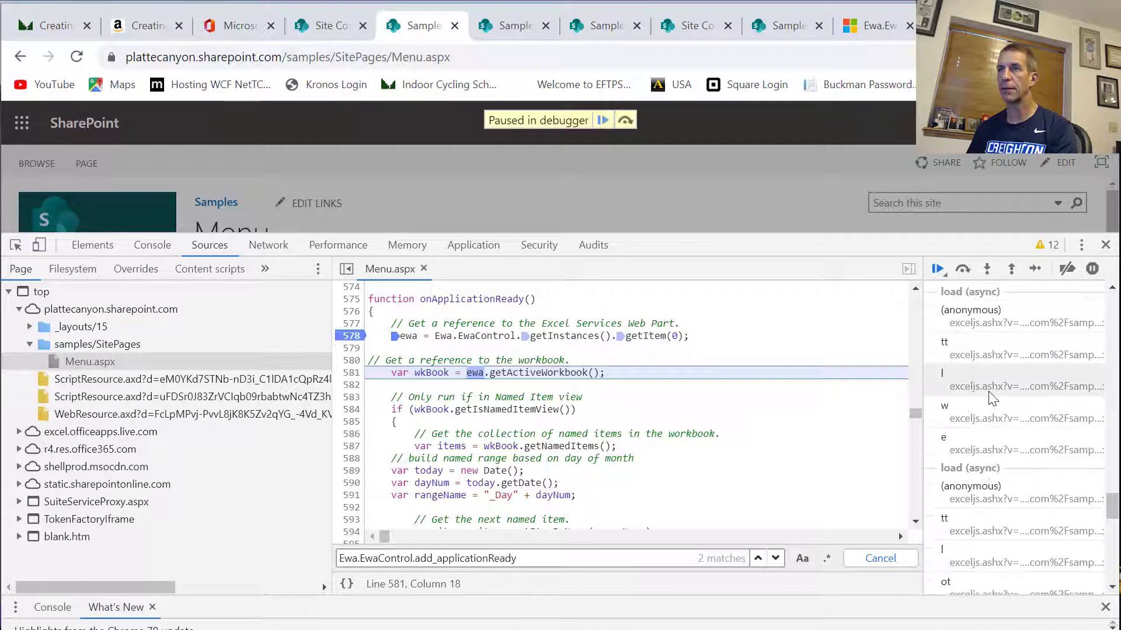
pyautogui.scroll(-10, 992, 398)
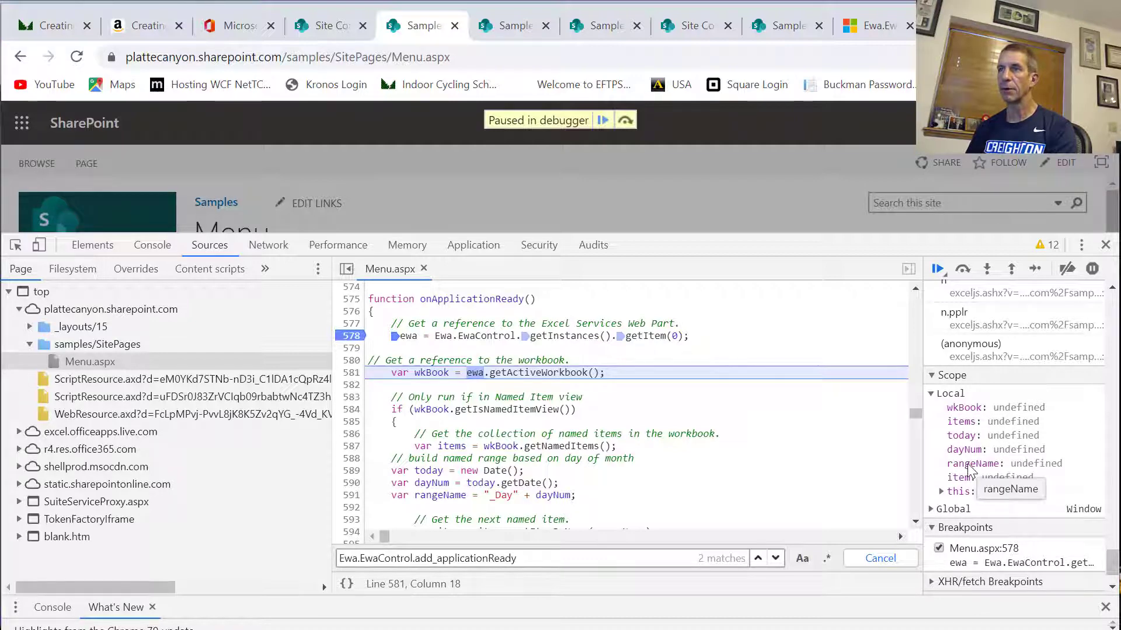
pyautogui.scroll(-1, 1016, 502)
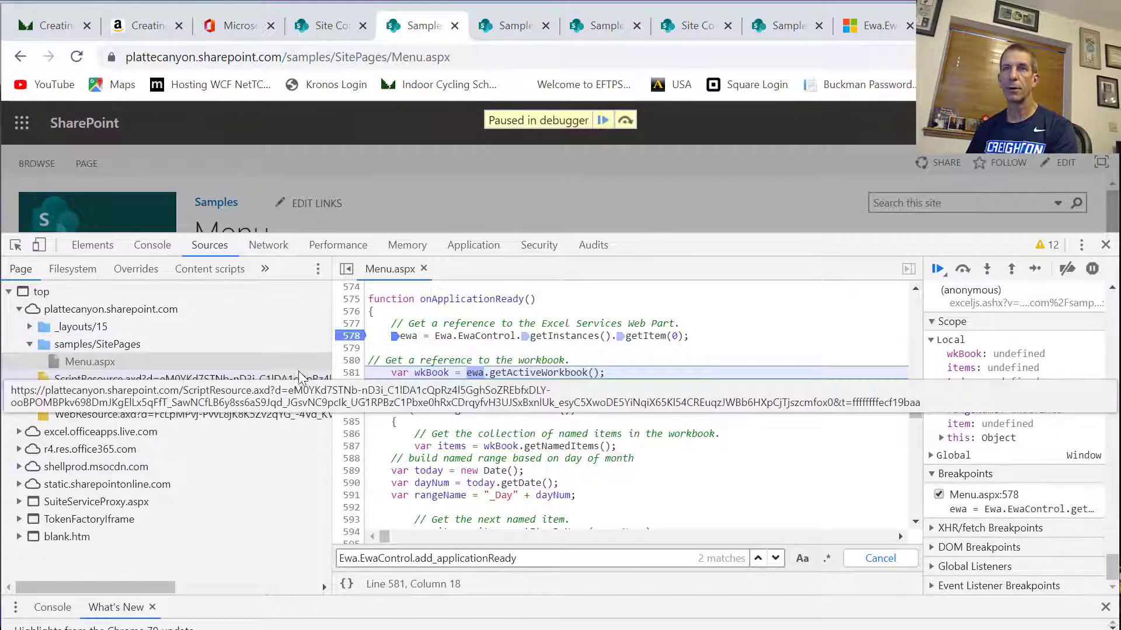
pyautogui.moveTo(411, 337)
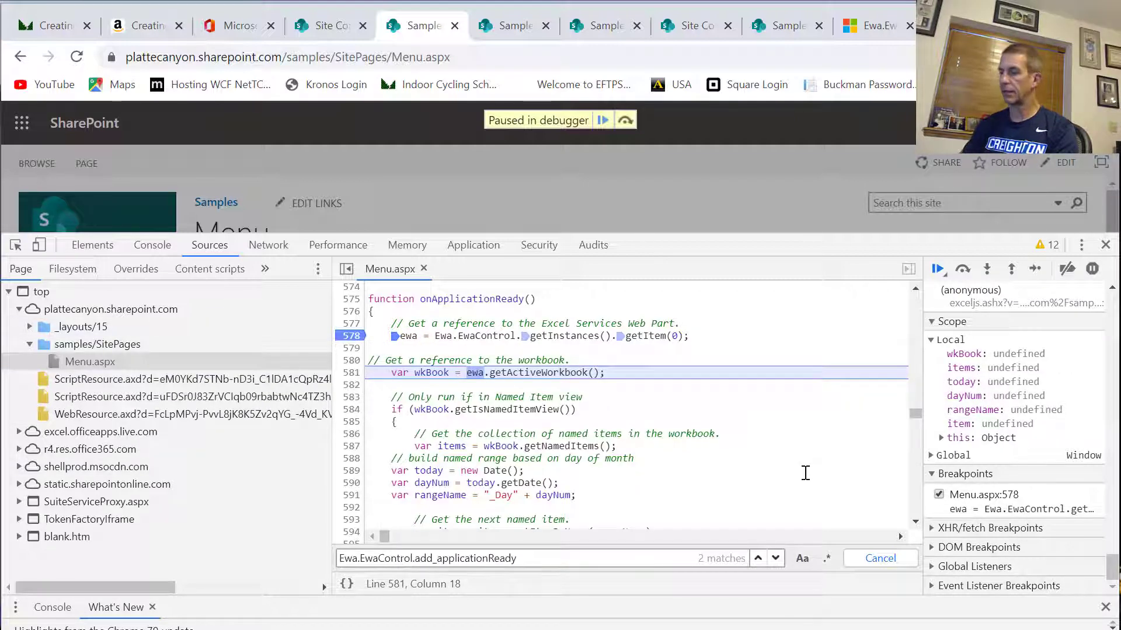
# - Step past the active workbook and named-items lines, then expand items in Scope
pyautogui.click(962, 269)
pyautogui.click(962, 270)
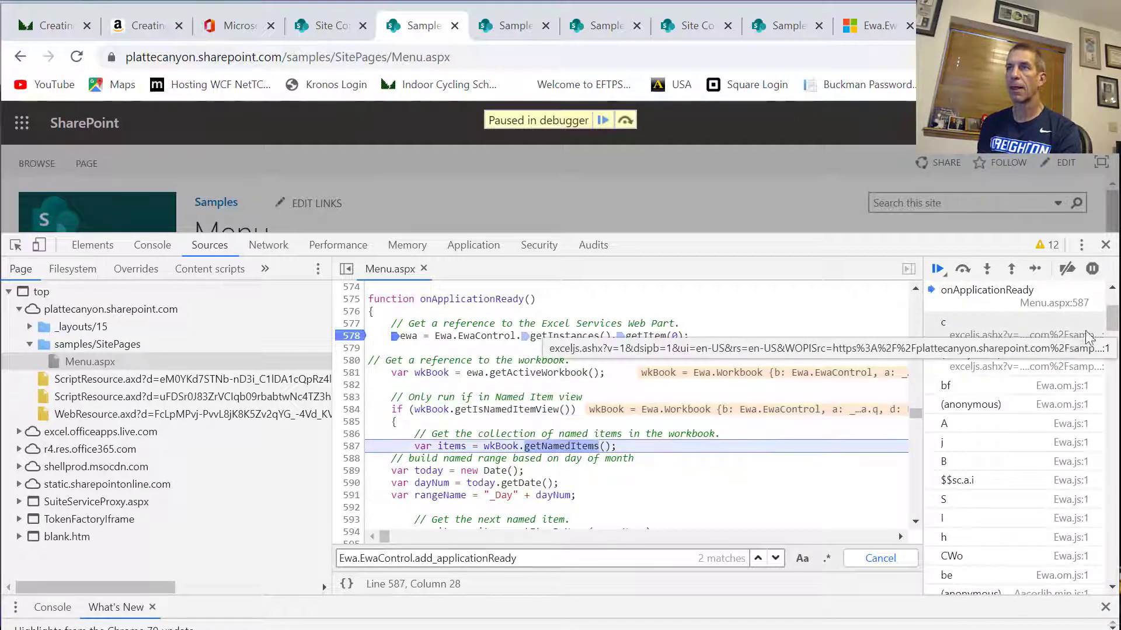
pyautogui.scroll(-10, 1097, 467)
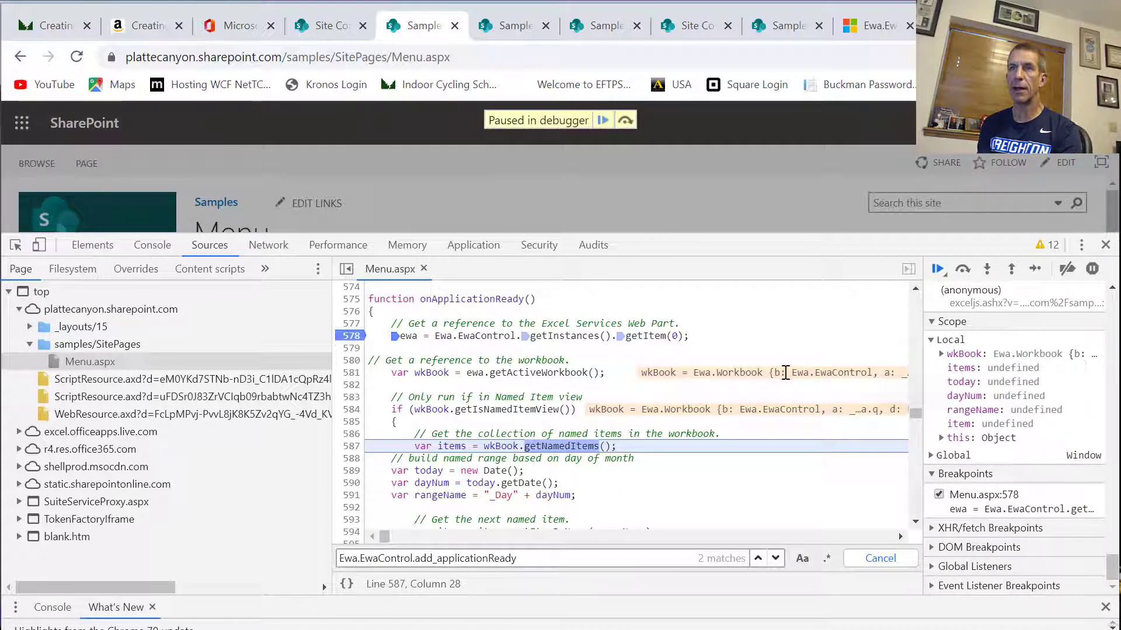
pyautogui.click(963, 269)
pyautogui.scroll(8, 1007, 411)
pyautogui.scroll(3, 1007, 403)
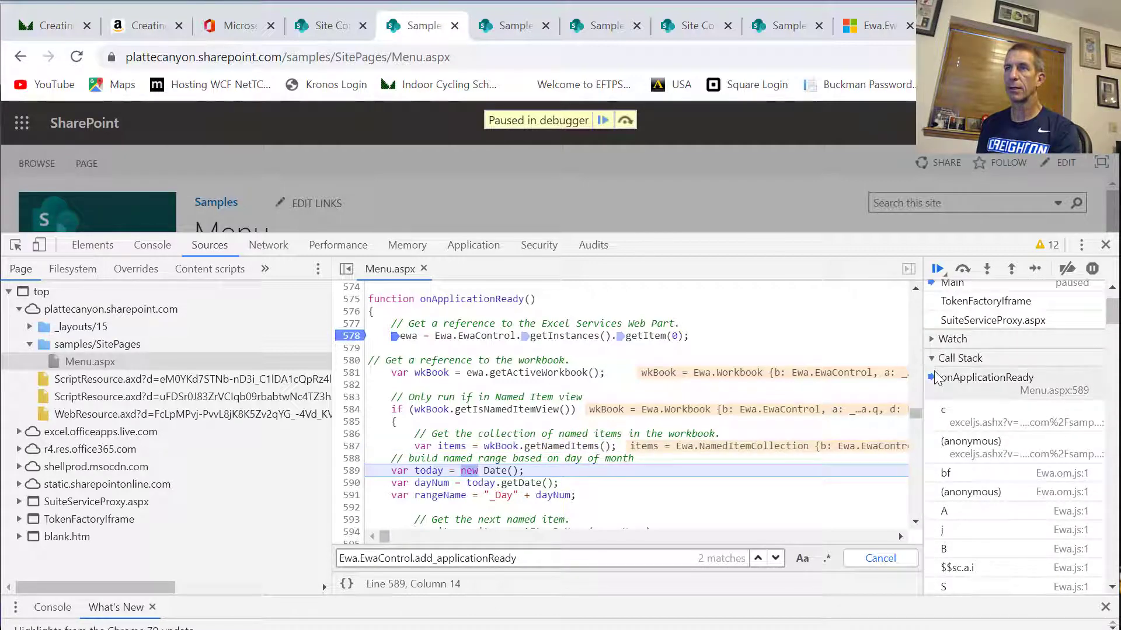
pyautogui.click(940, 359)
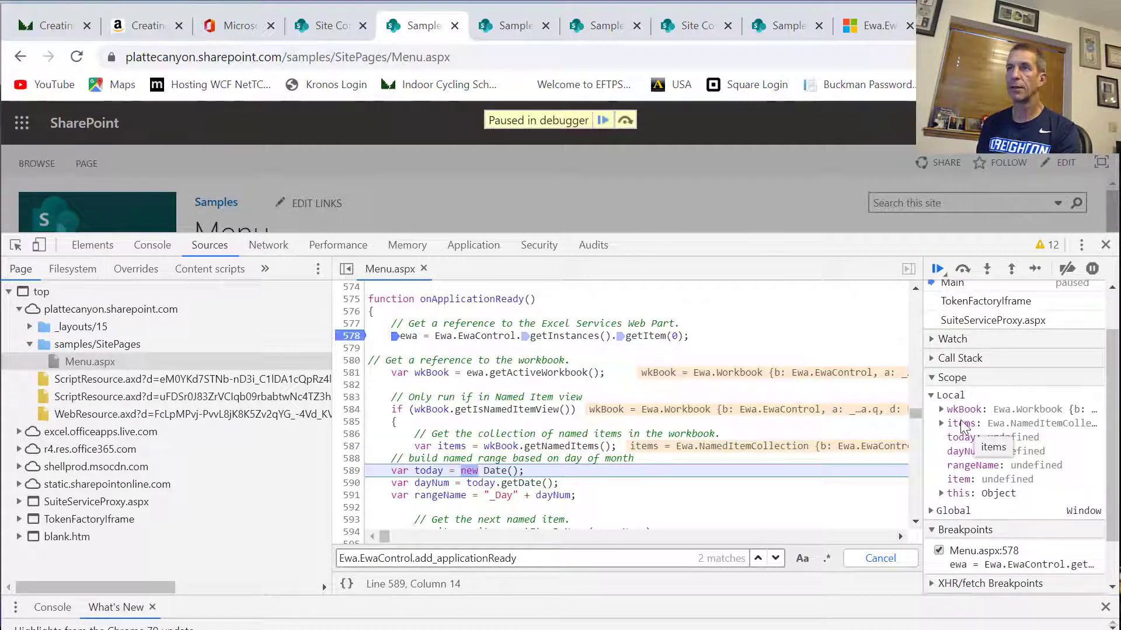
pyautogui.click(940, 421)
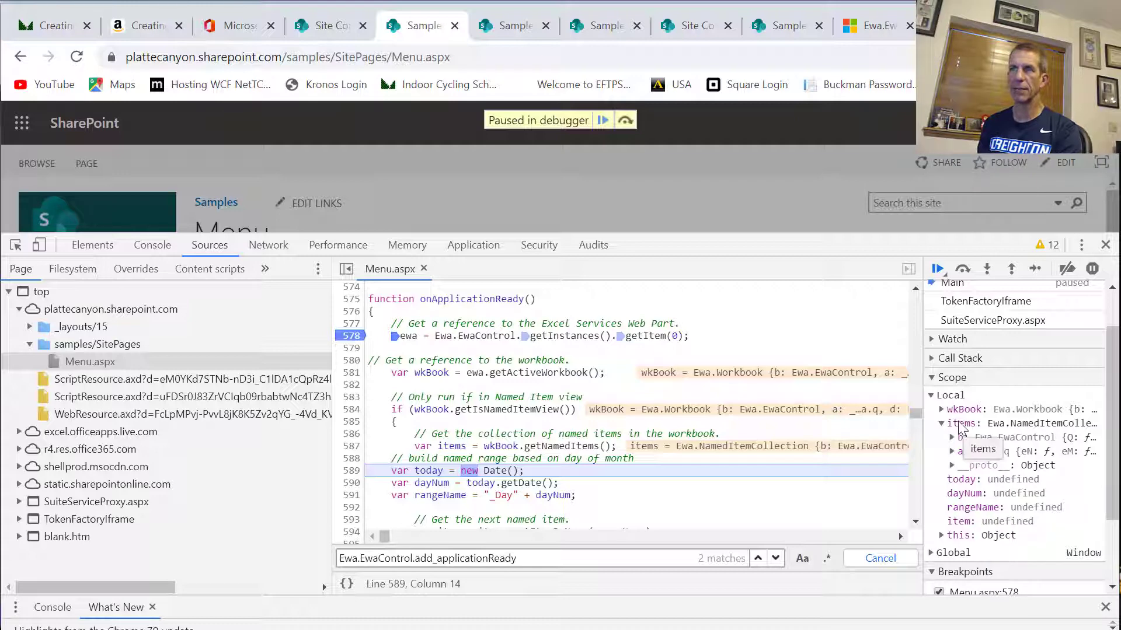
# - Step through to dayNum 9 and rangeName _Day9, then resume execution
pyautogui.click(964, 272)
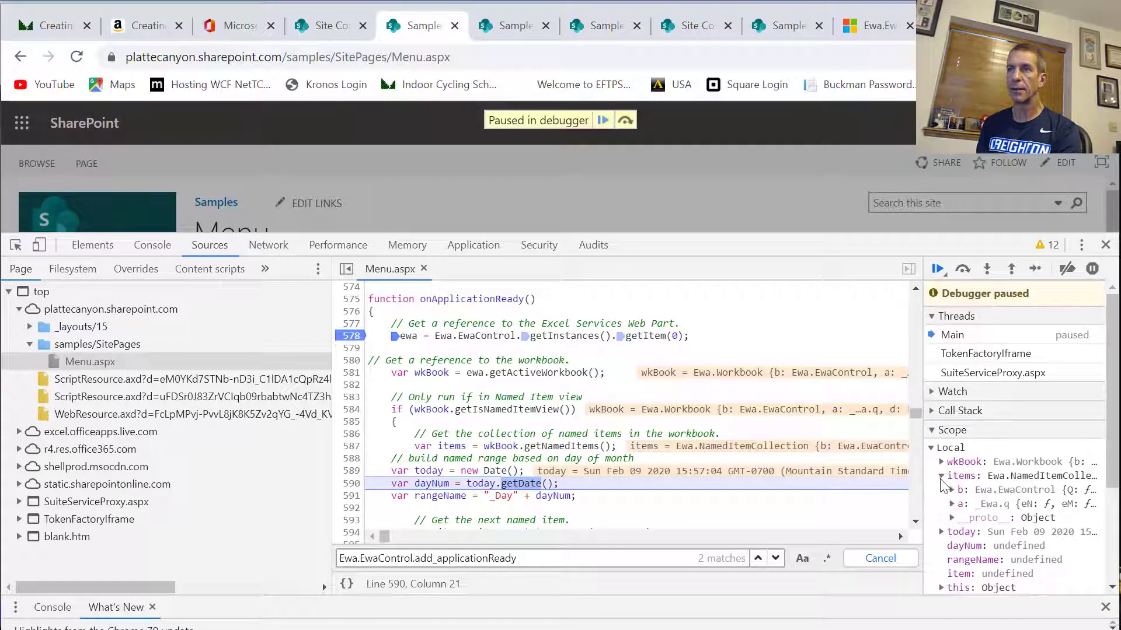
pyautogui.click(941, 476)
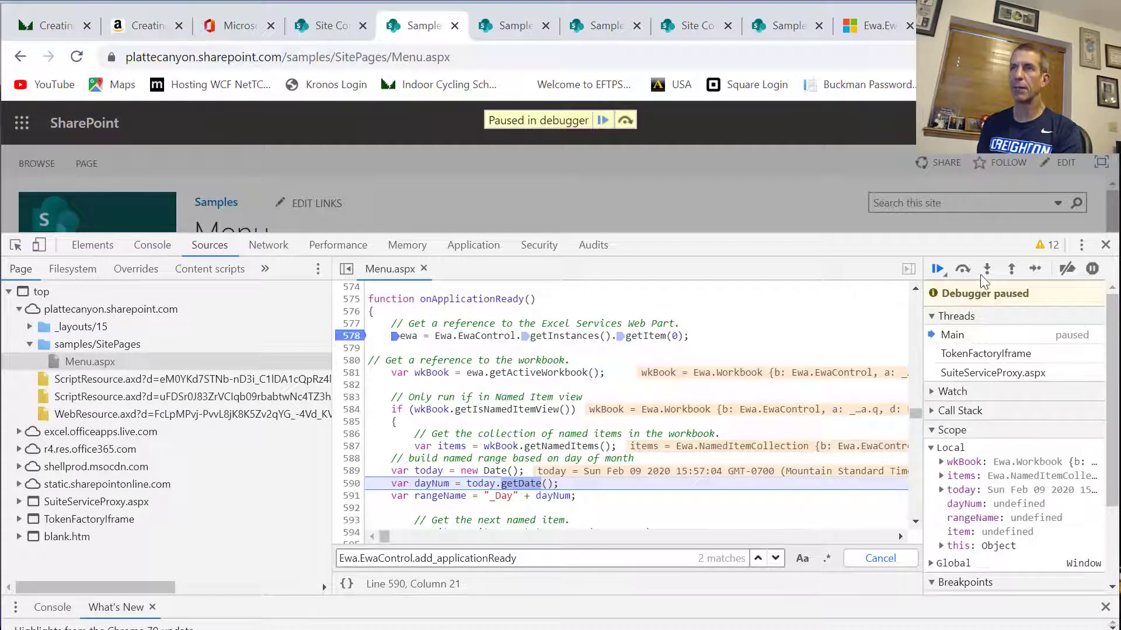
pyautogui.click(962, 269)
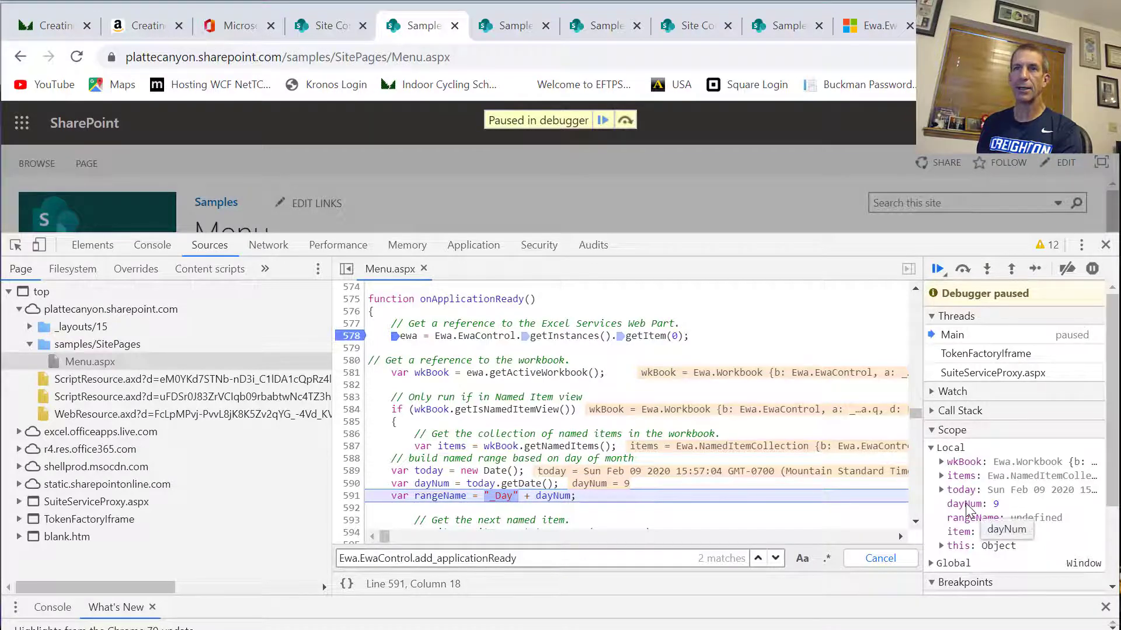
pyautogui.moveTo(522, 485)
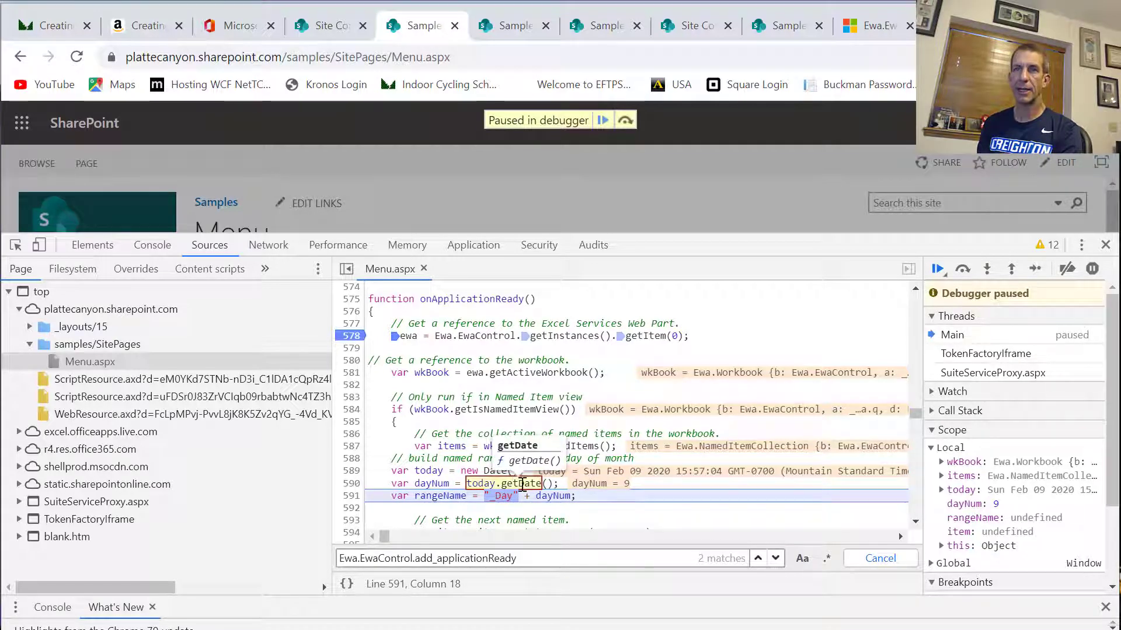
pyautogui.click(971, 270)
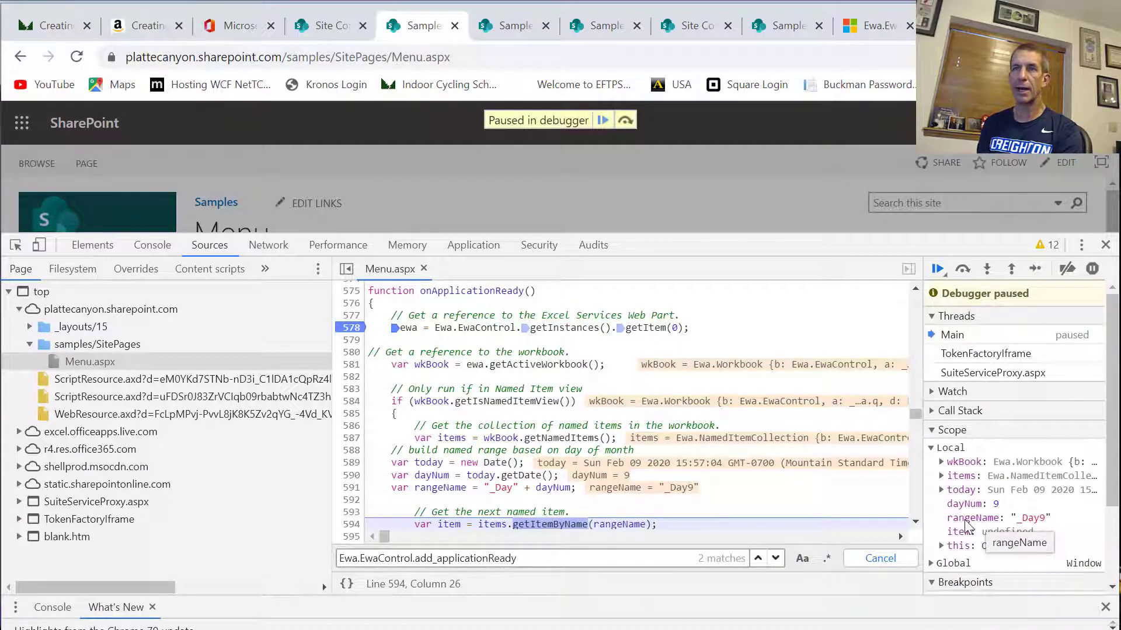
pyautogui.click(964, 269)
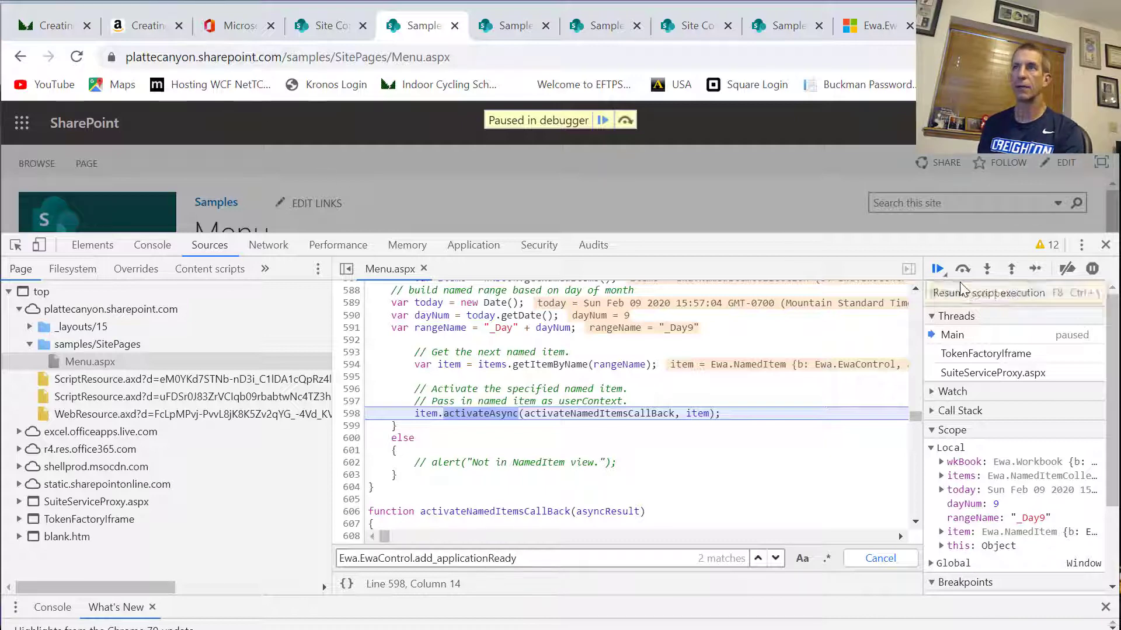
pyautogui.click(938, 270)
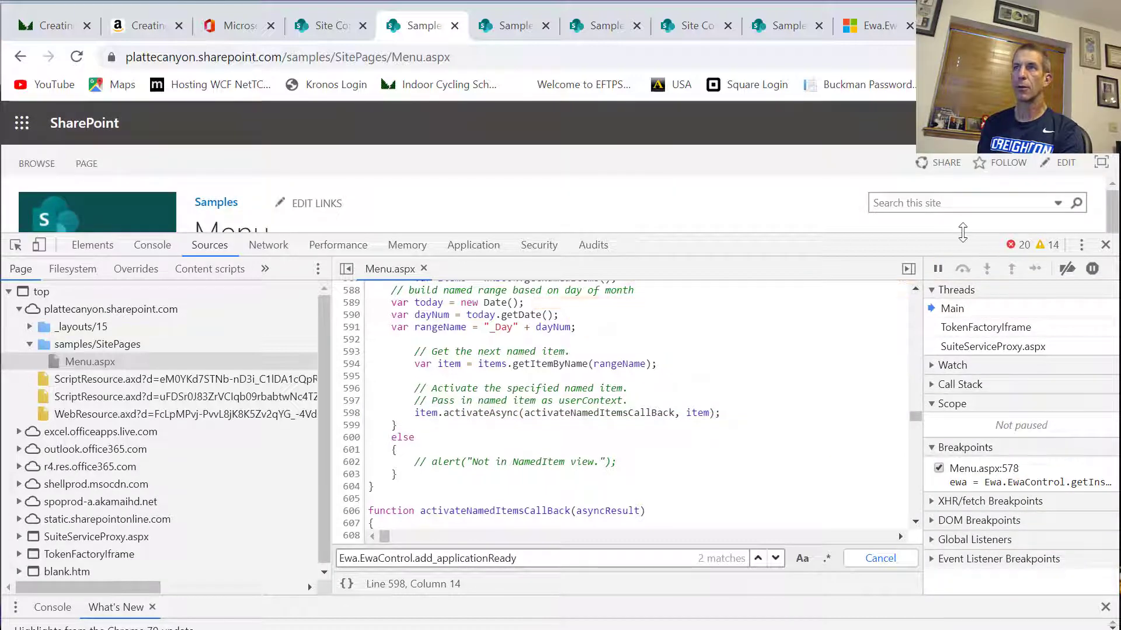
# - Shrink the DevTools panel to reveal the Mitchell Hall Menu showing DEC 09 meals
pyautogui.moveTo(974, 235); pyautogui.dragTo(983, 517)
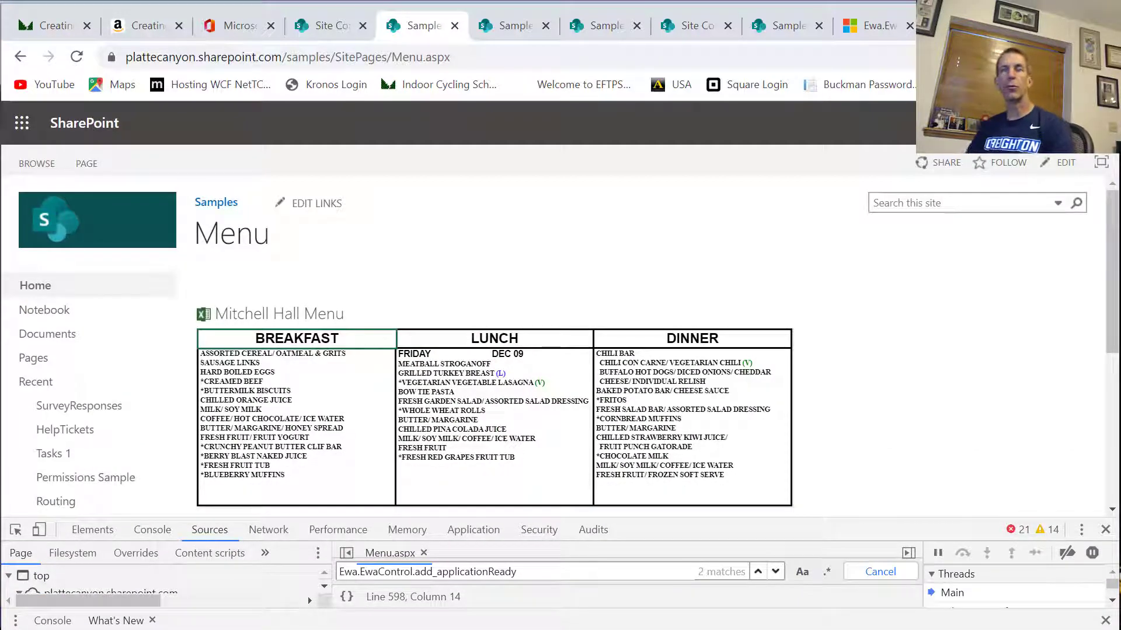